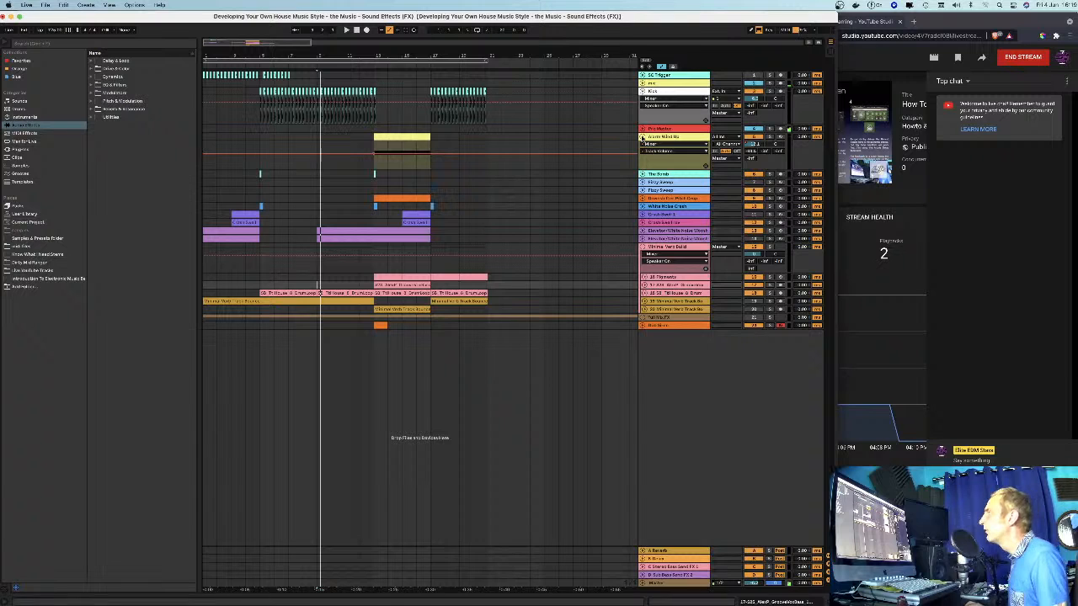
- Mute the Kick track, and fold the Alarm Wind Up track and the Minimal Verb Build group
click(642, 136)
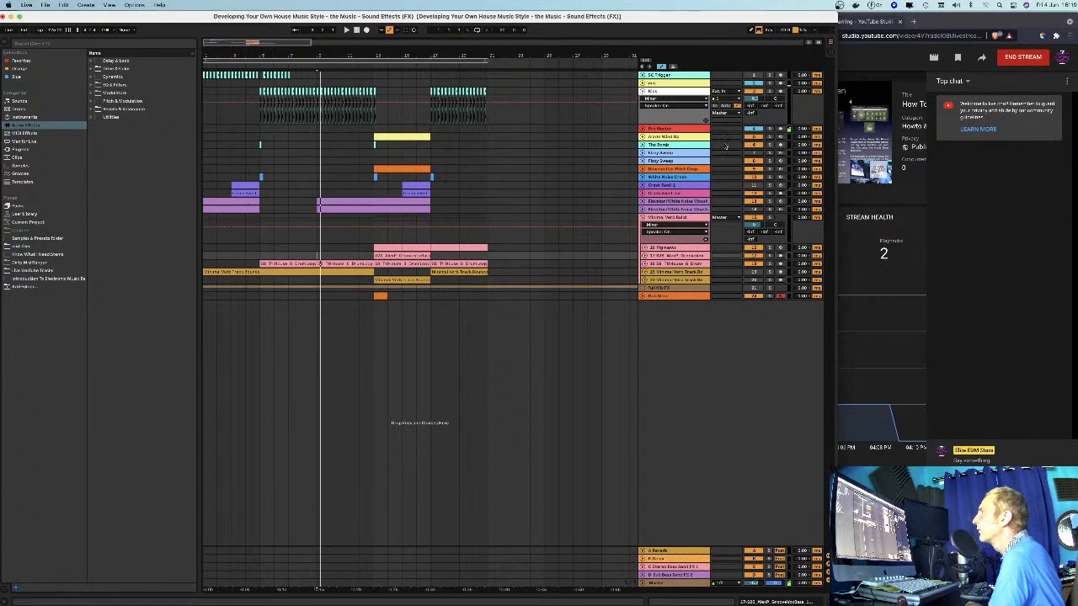
click(753, 93)
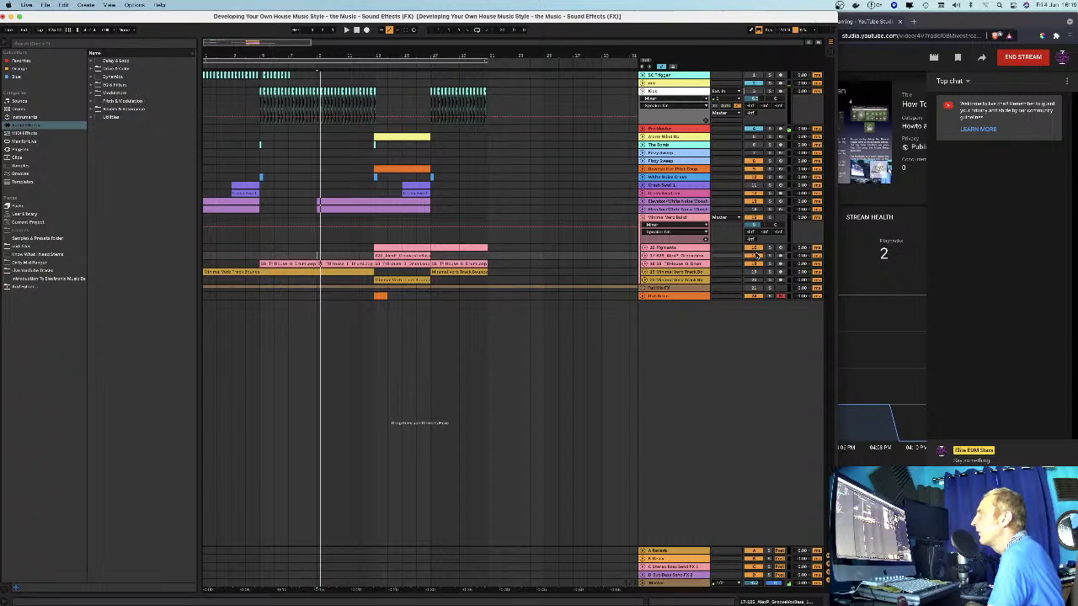
click(698, 217)
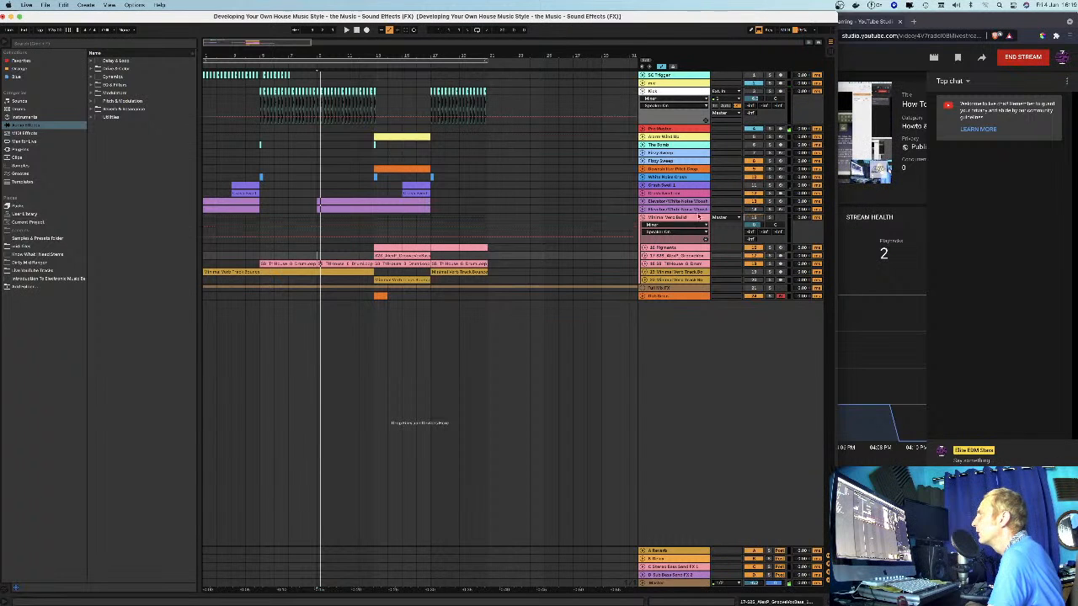
click(643, 219)
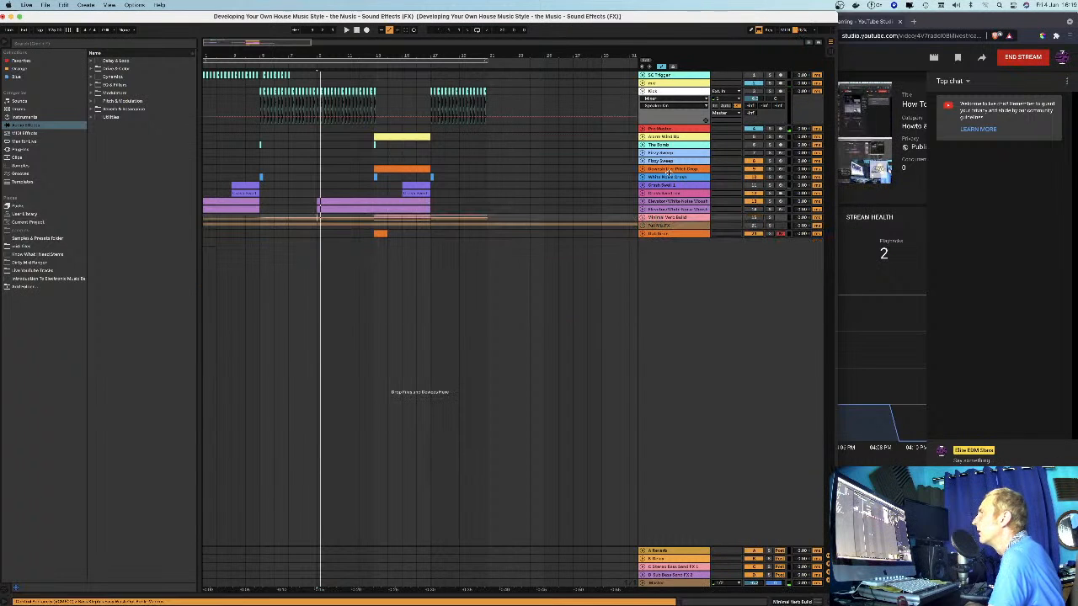
- Mute the White Noise Crash track and activate the Crash Swell 1 track
click(754, 177)
click(752, 186)
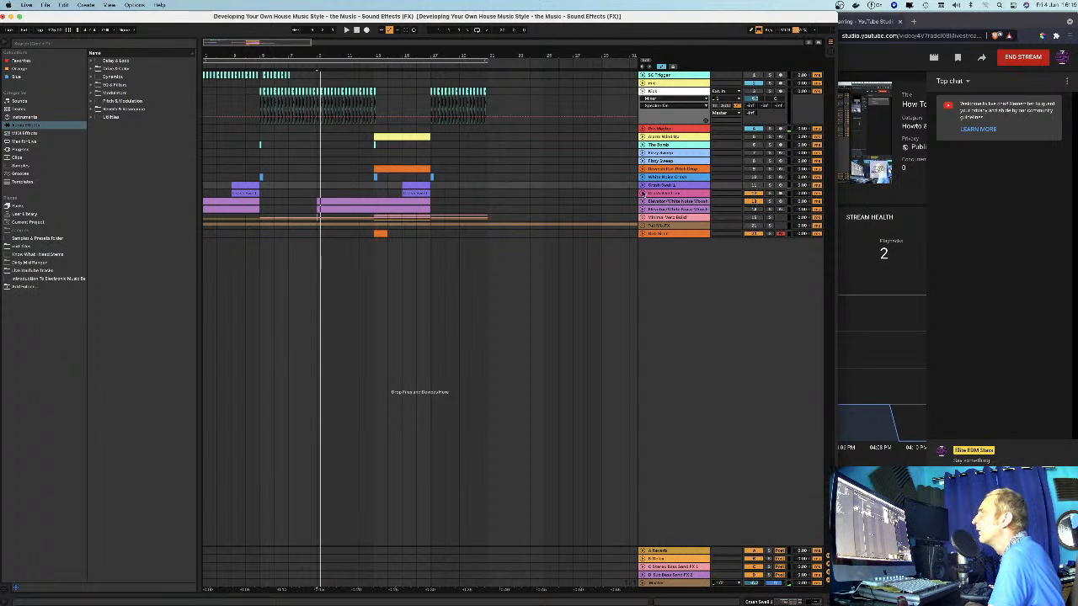
- Unfold both Crash Swell tracks and select the Crash pad in the drum rack on Crash Swell 1
click(642, 193)
click(642, 185)
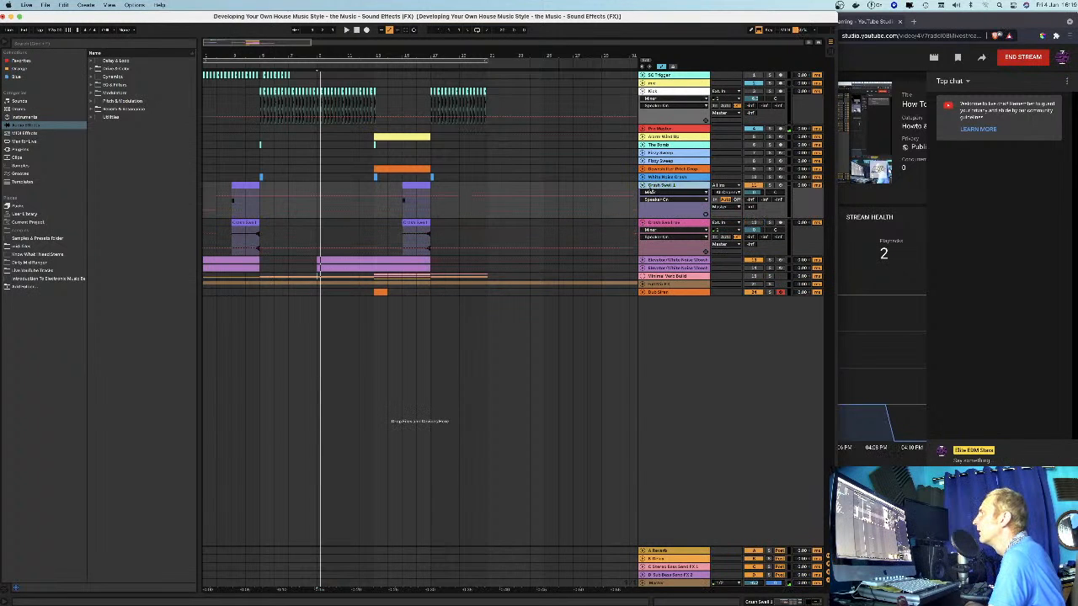
double_click(665, 185)
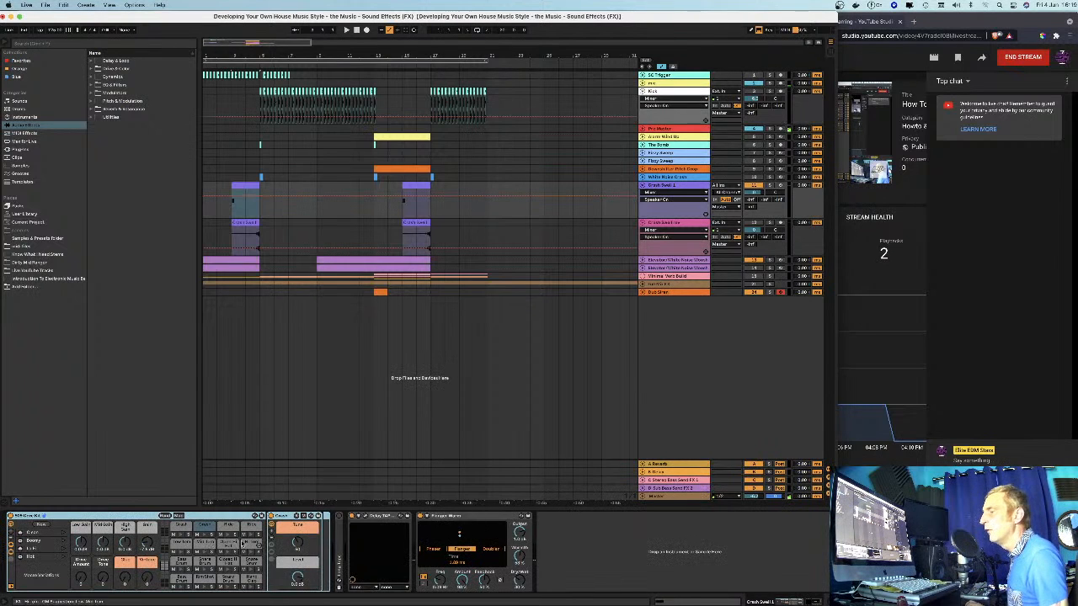
click(204, 533)
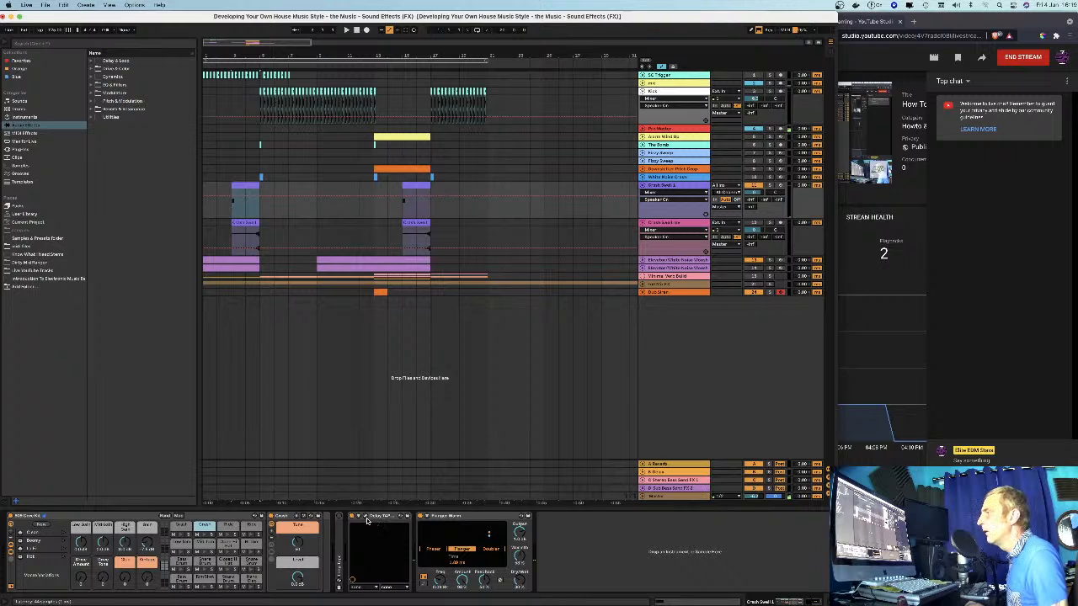
- Open the Delay Tape-201 plug-in window on Crash Swell 1 and look through its preset list
key(super+alt+p)
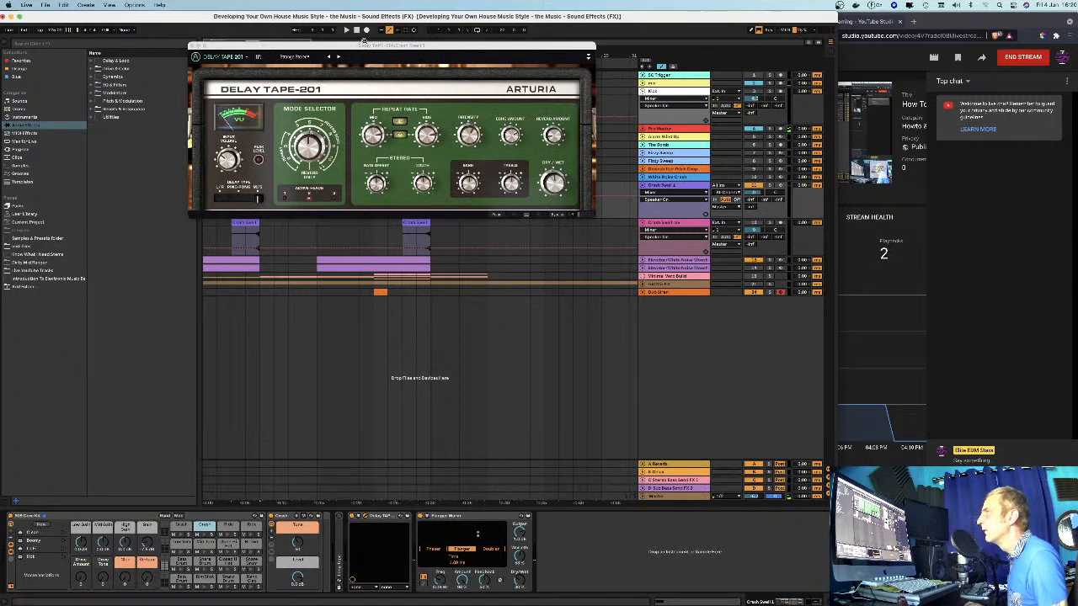
drag(369, 47, 470, 225)
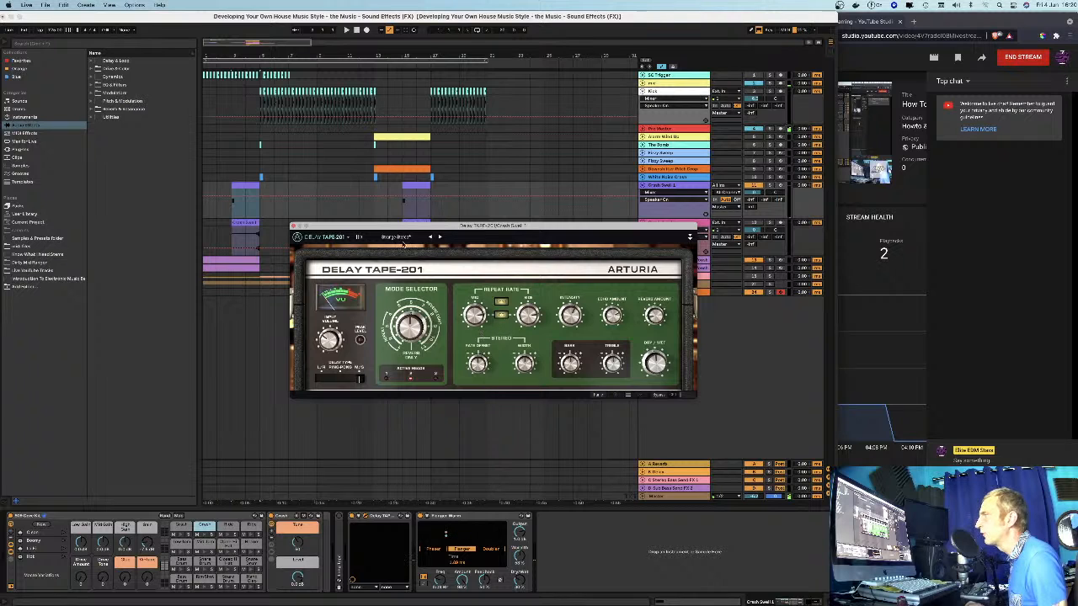
click(398, 239)
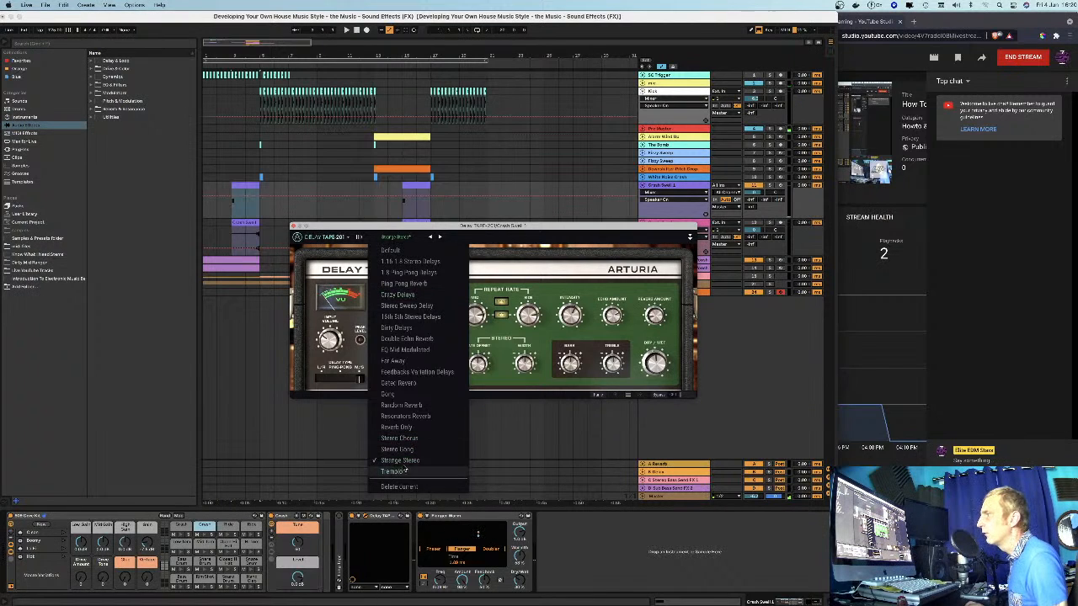
click(503, 232)
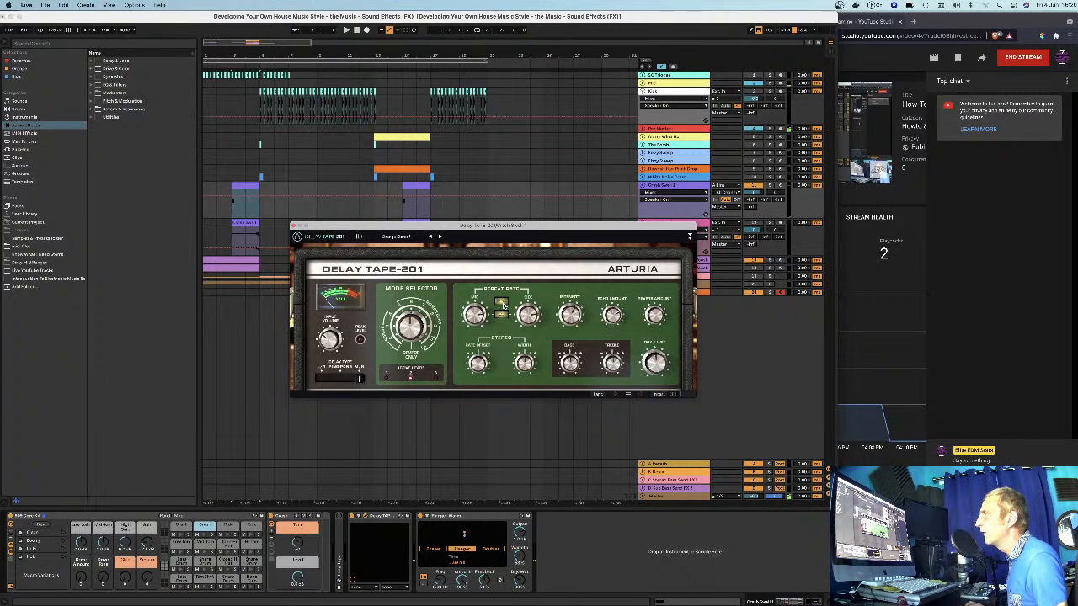
- Toggle the upper repeat rate sync switch on the Delay Tape-201 and expand its window to show the advanced controls
click(502, 301)
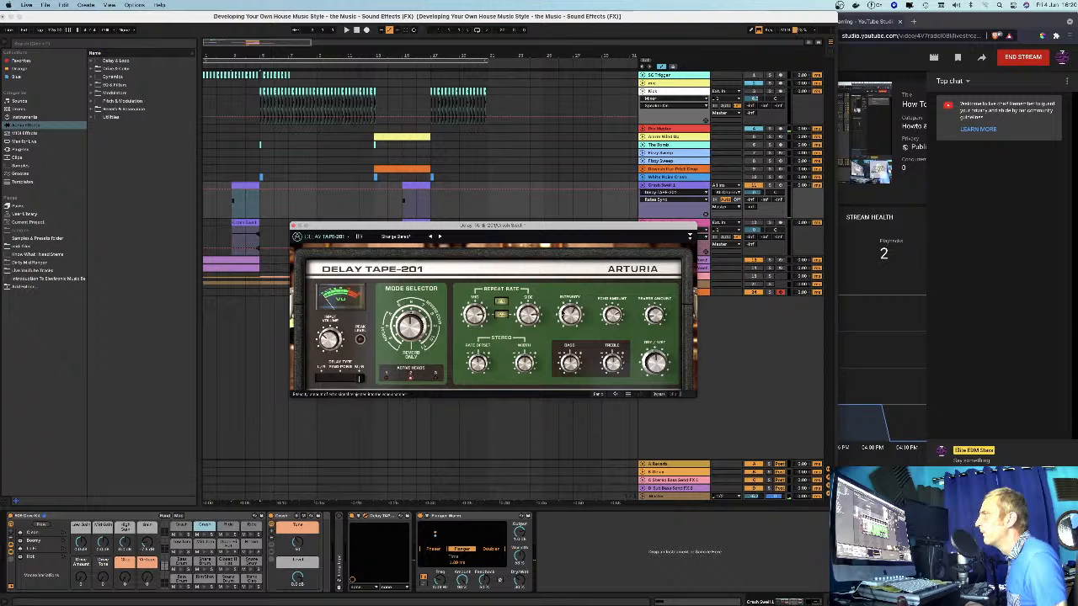
click(690, 236)
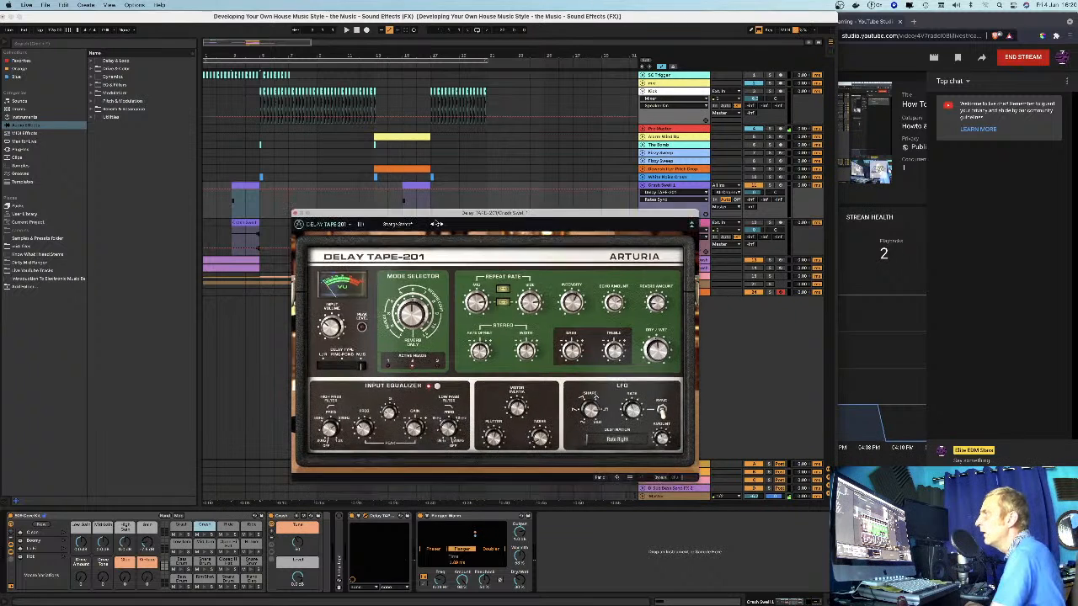
drag(431, 227, 441, 188)
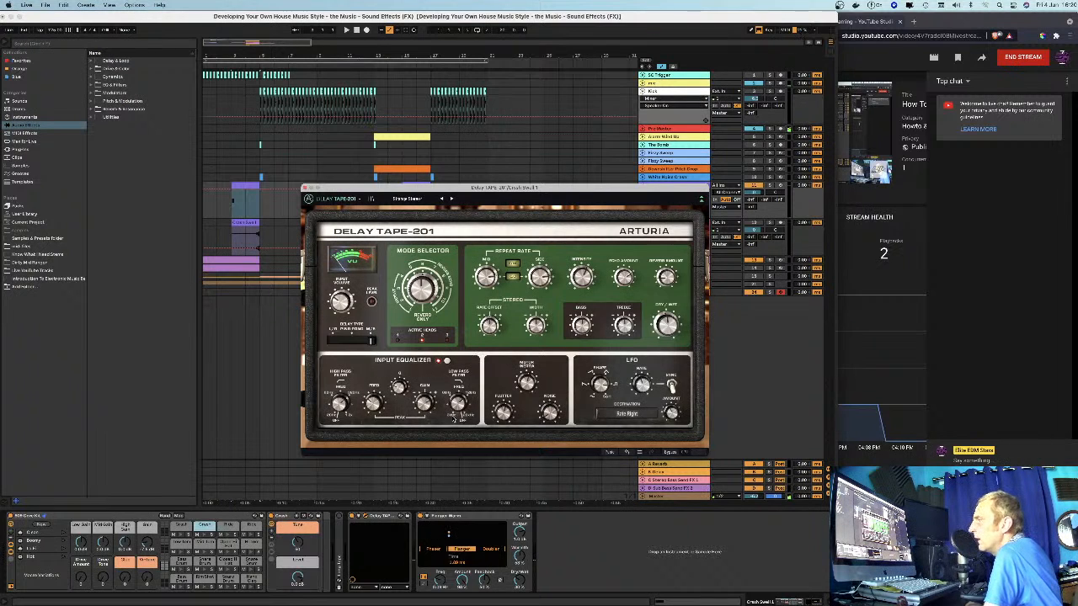
click(501, 464)
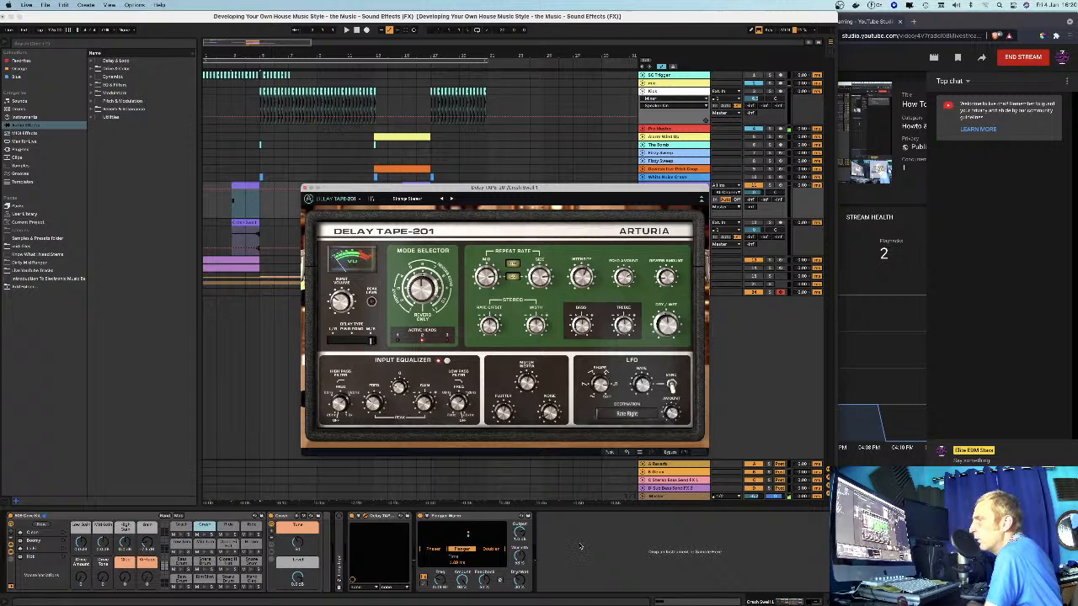
drag(468, 193, 437, 266)
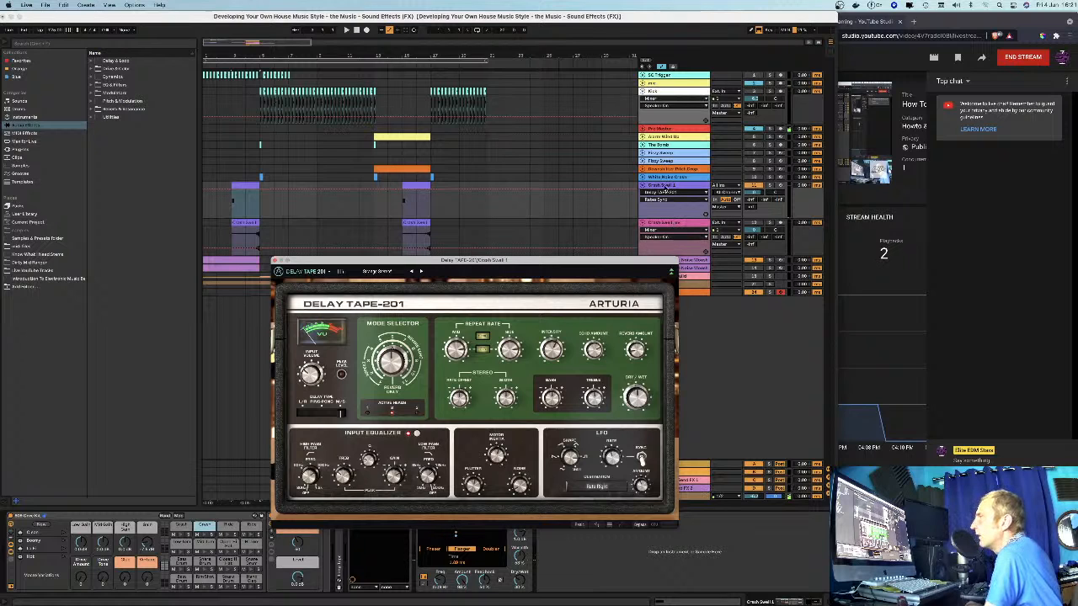
- Play the Crash Swell 1 track from the start of its first clip
click(665, 189)
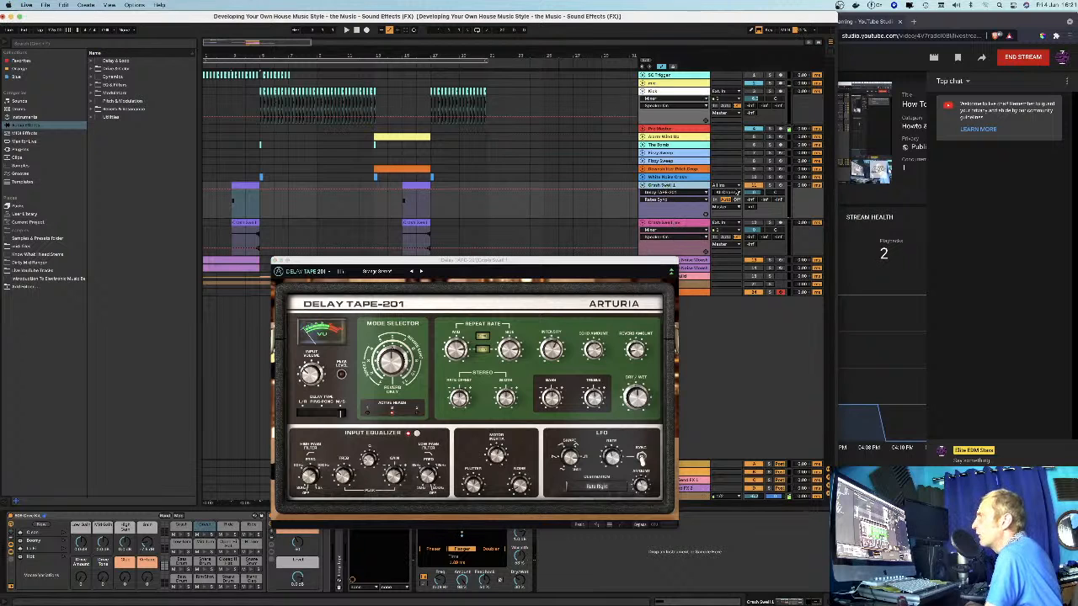
click(229, 189)
key(space)
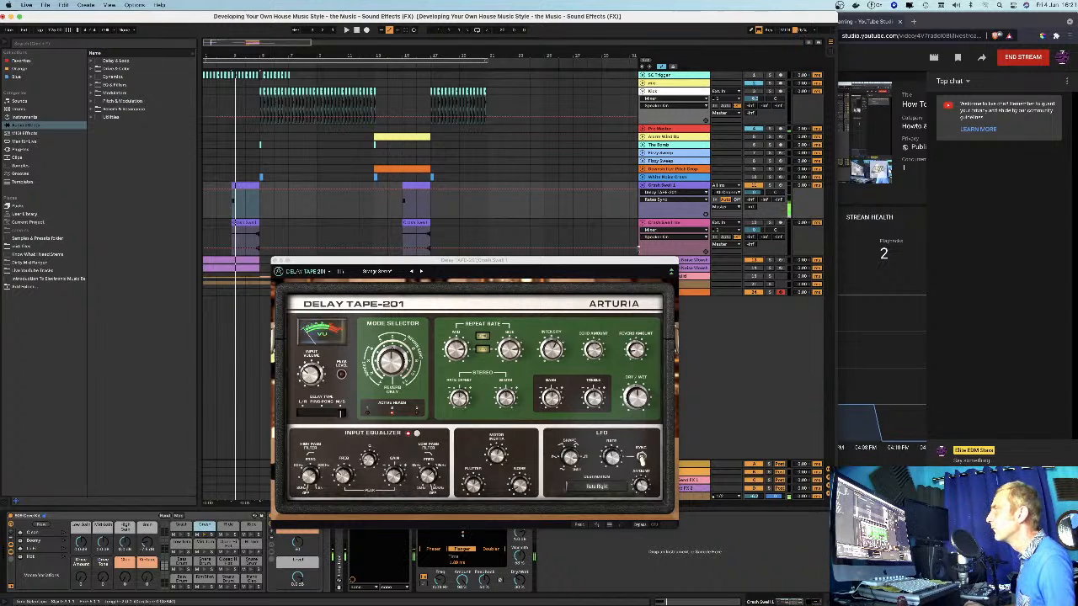
- Close the Delay Tape-201 window and look through the input source list of the Crash Swell rev track
click(699, 224)
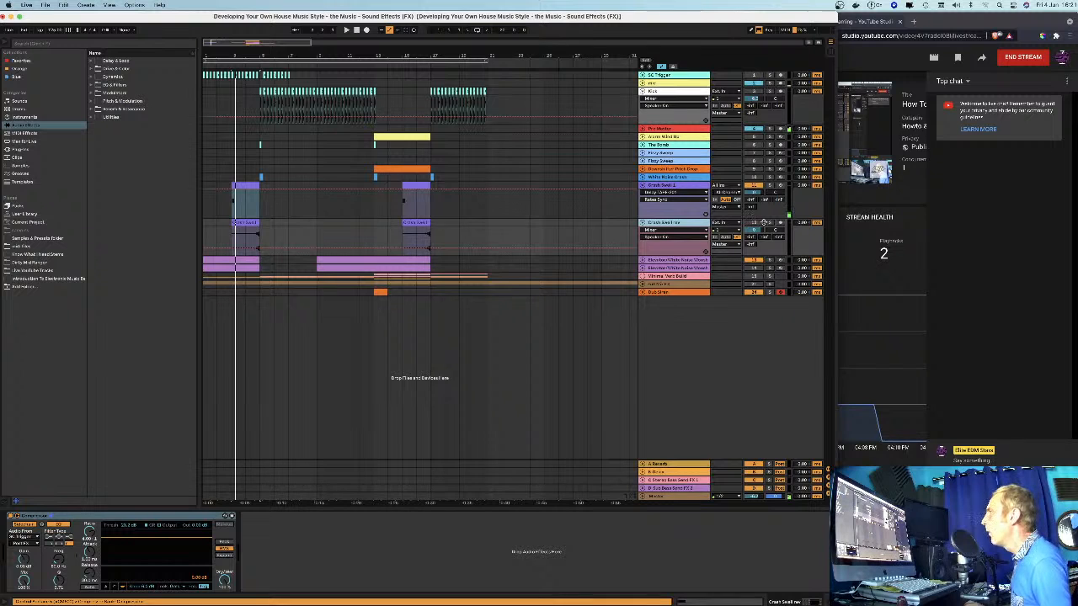
click(684, 186)
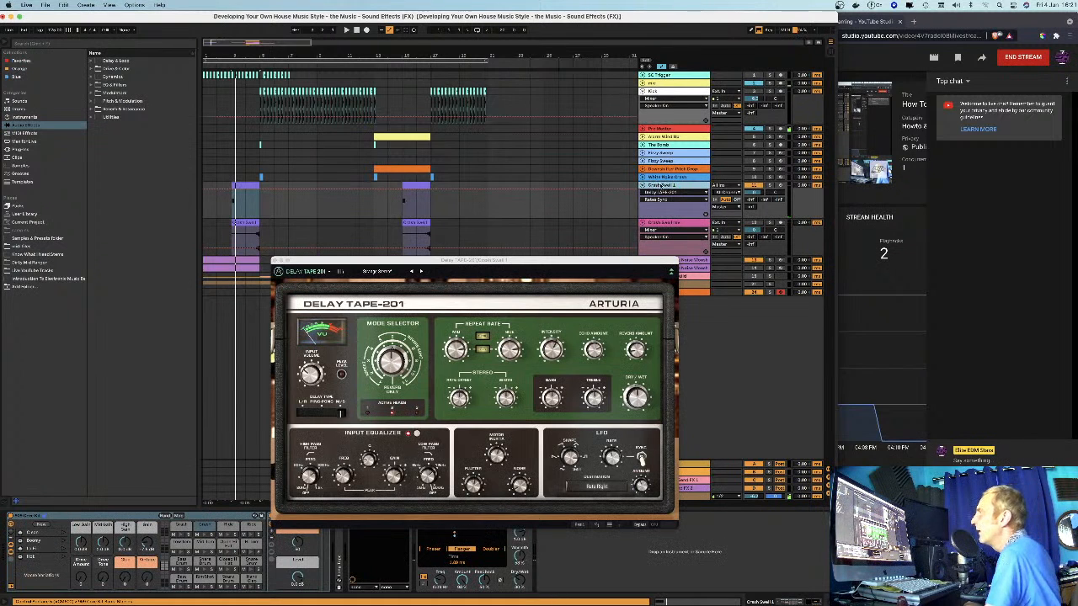
click(276, 260)
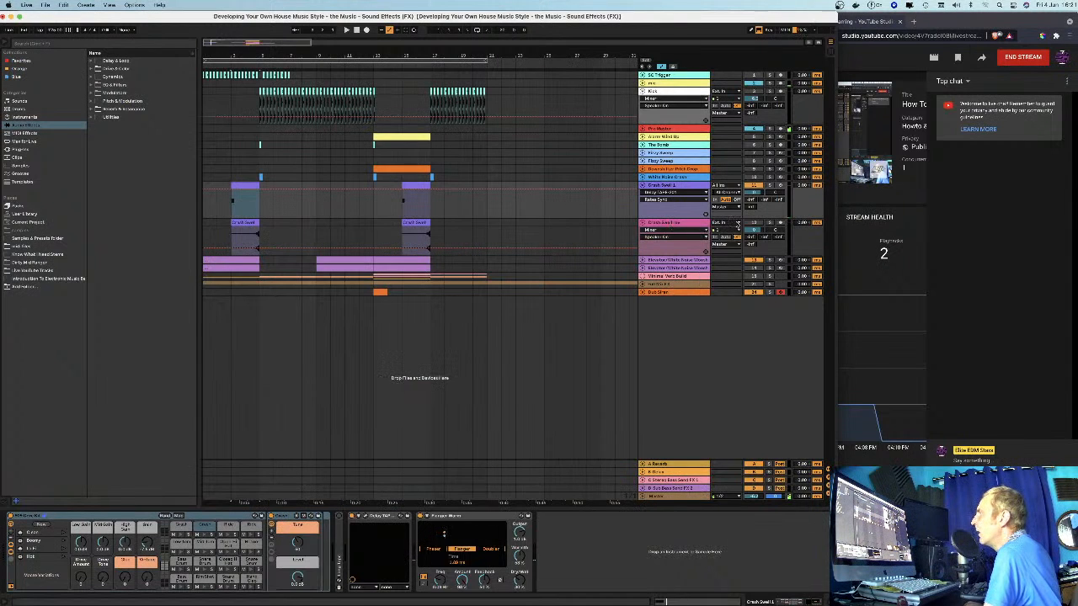
click(737, 224)
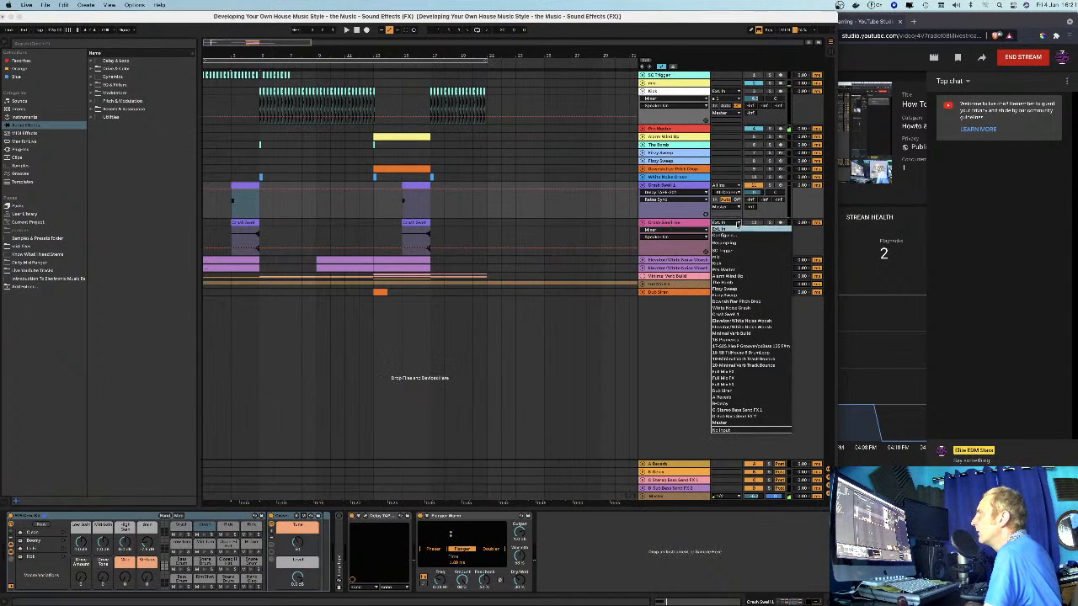
click(686, 228)
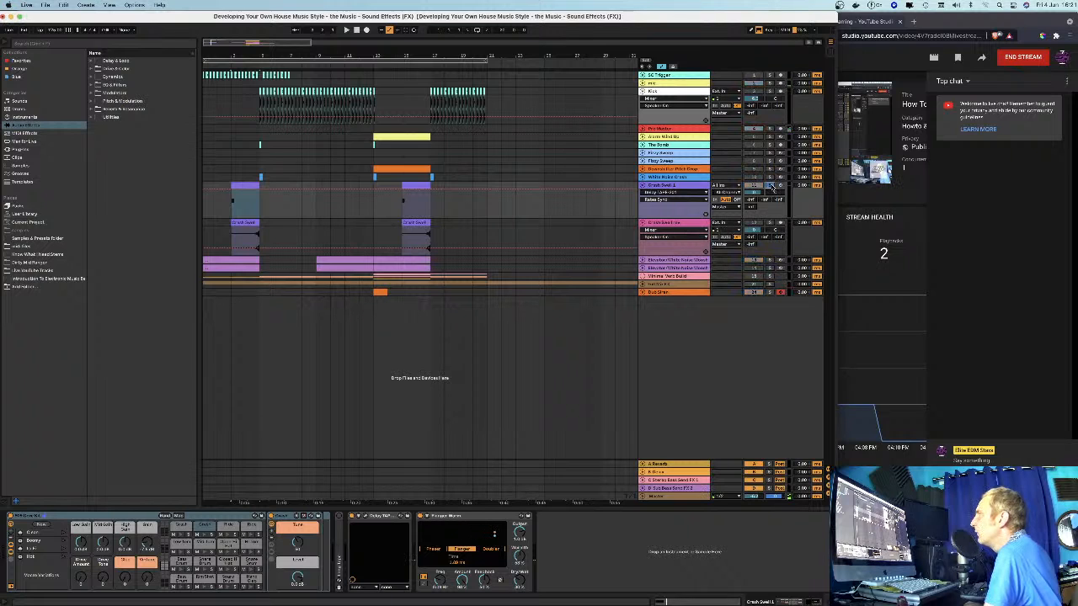
- Turn off solo on Crash Swell 1 and look up its Freeze Track command without applying it
click(770, 187)
click(686, 190)
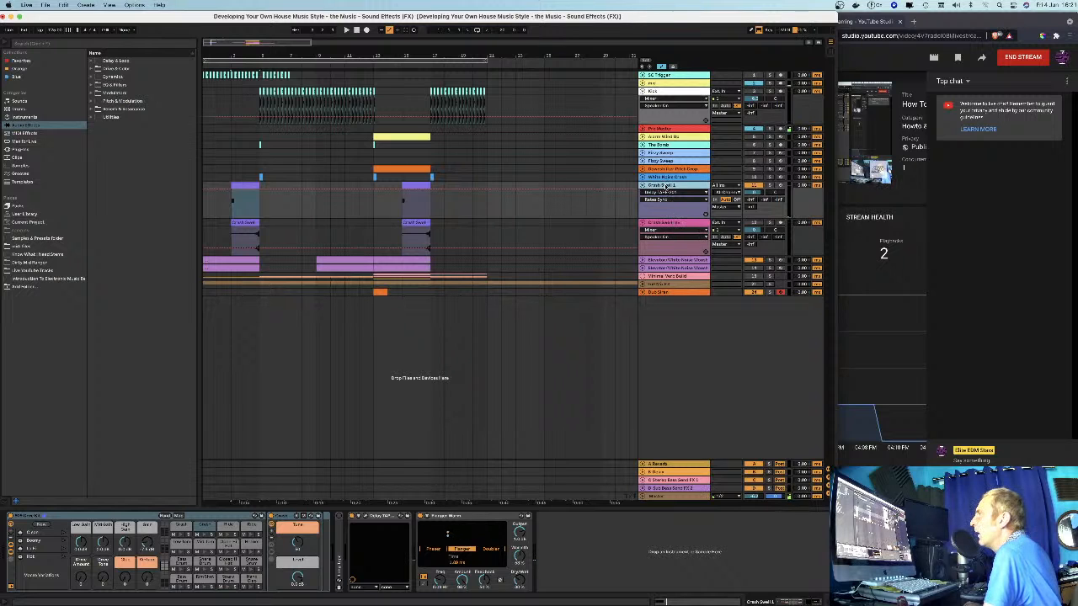
right_click(664, 185)
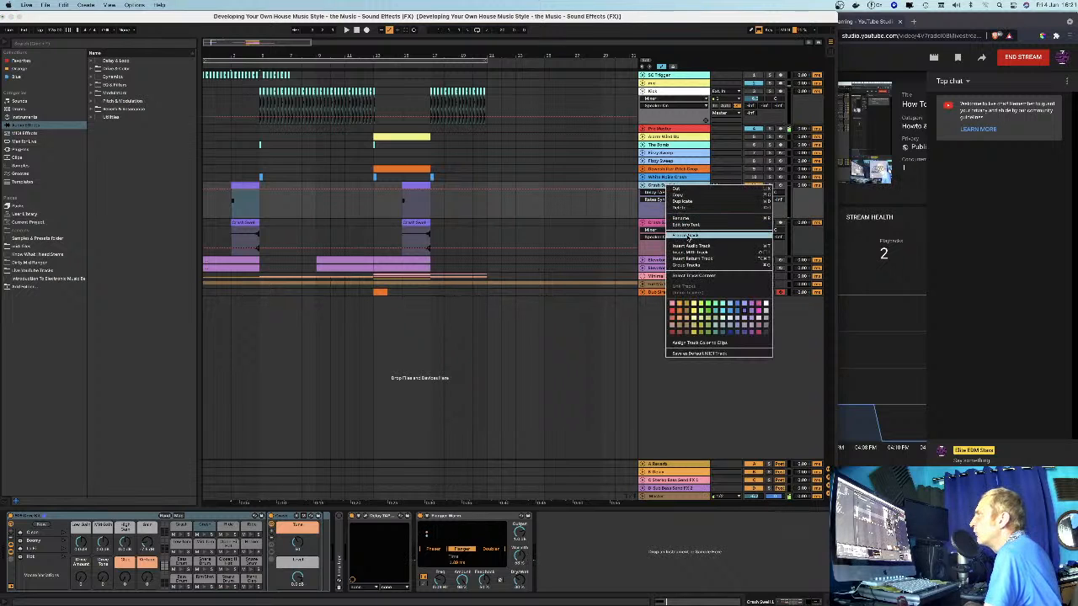
key(Escape)
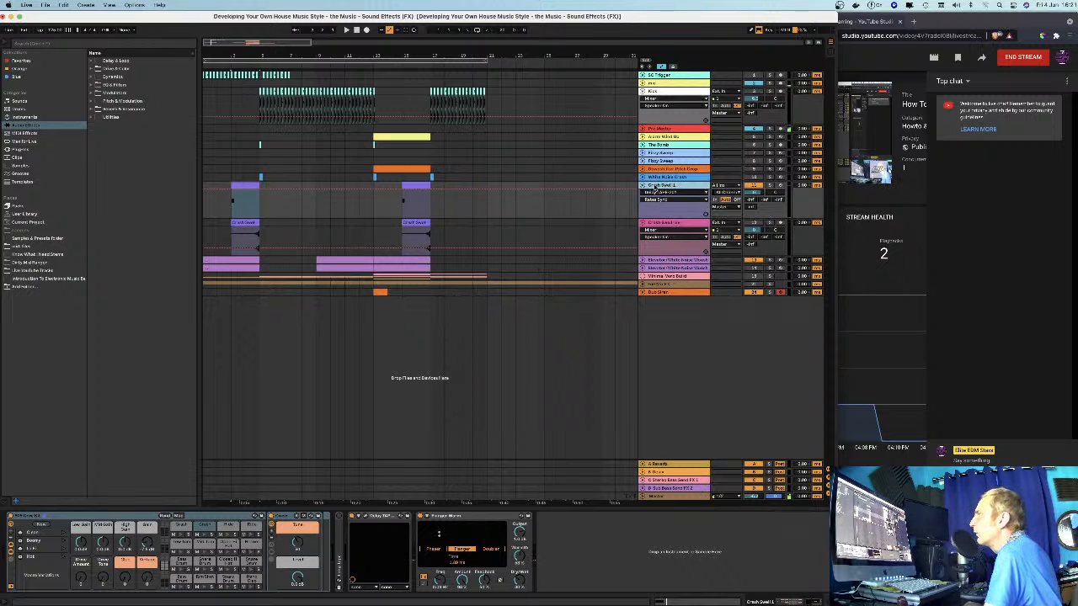
- Examine the waveform of the second clip on the Crash Swell rev track and the track's Compressor
click(412, 223)
double_click(413, 223)
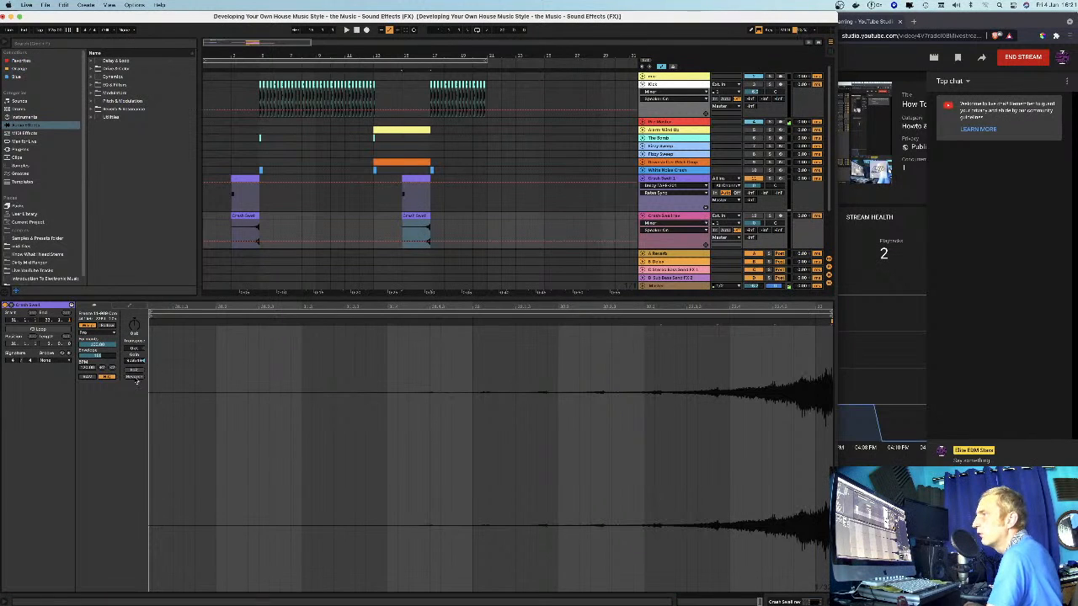
click(439, 184)
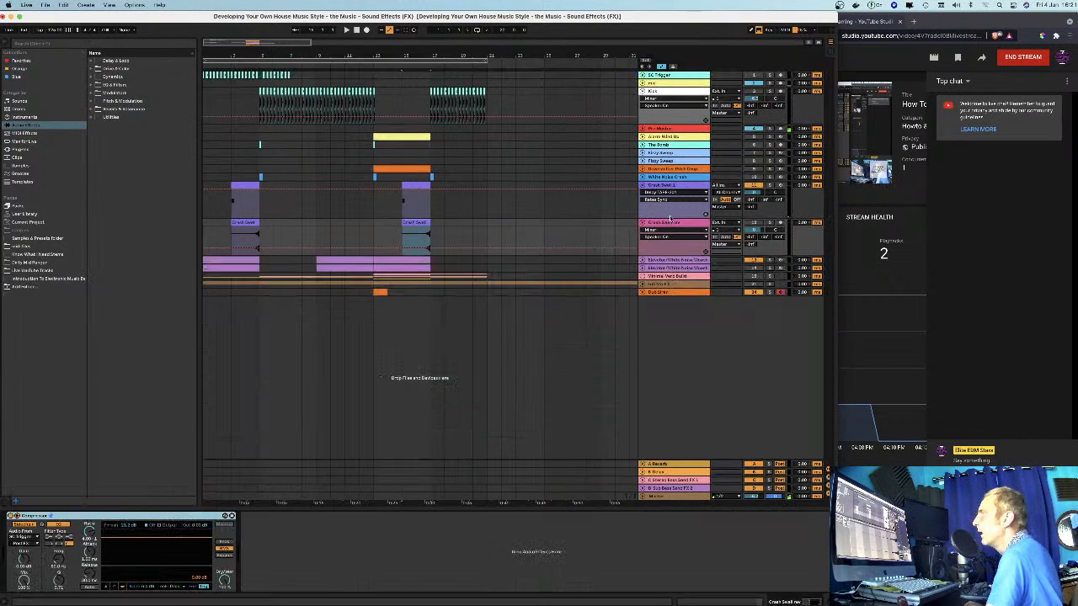
click(400, 419)
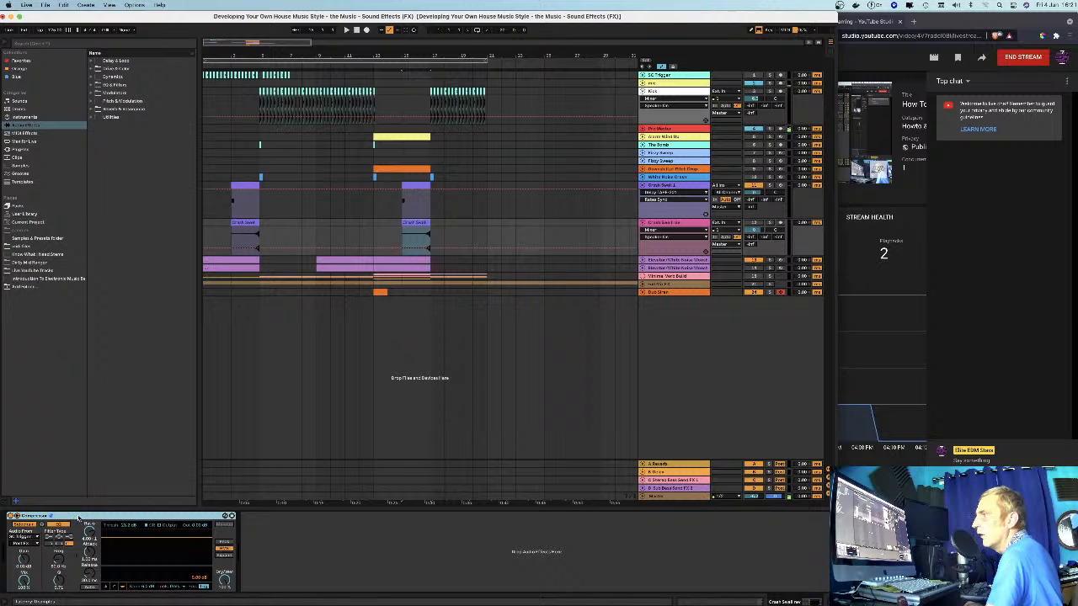
- Solo the Crash Swell rev track and listen to its first clip
click(244, 222)
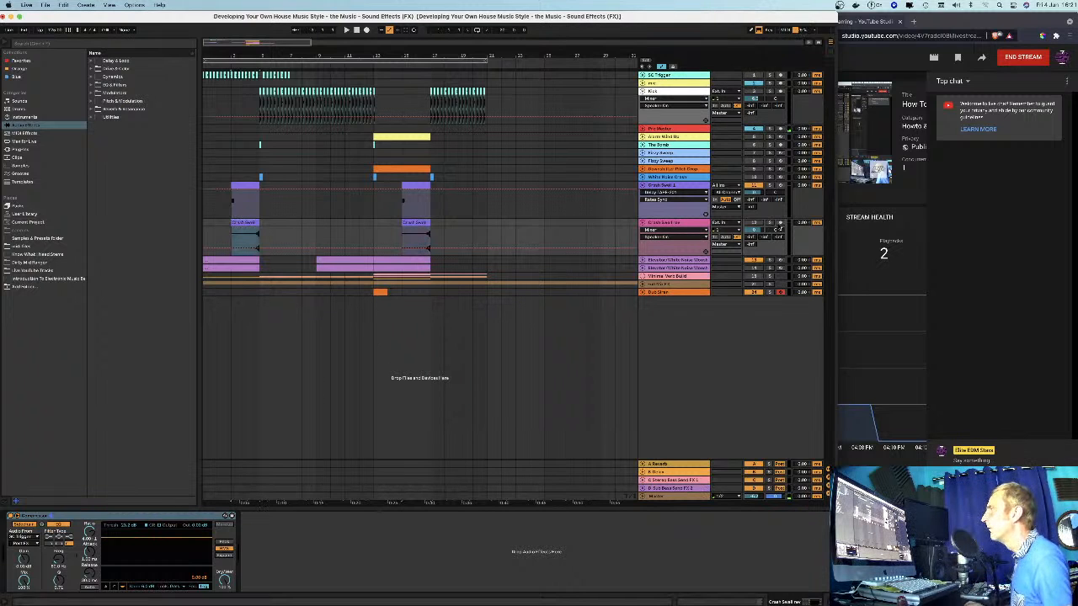
click(769, 222)
key(space)
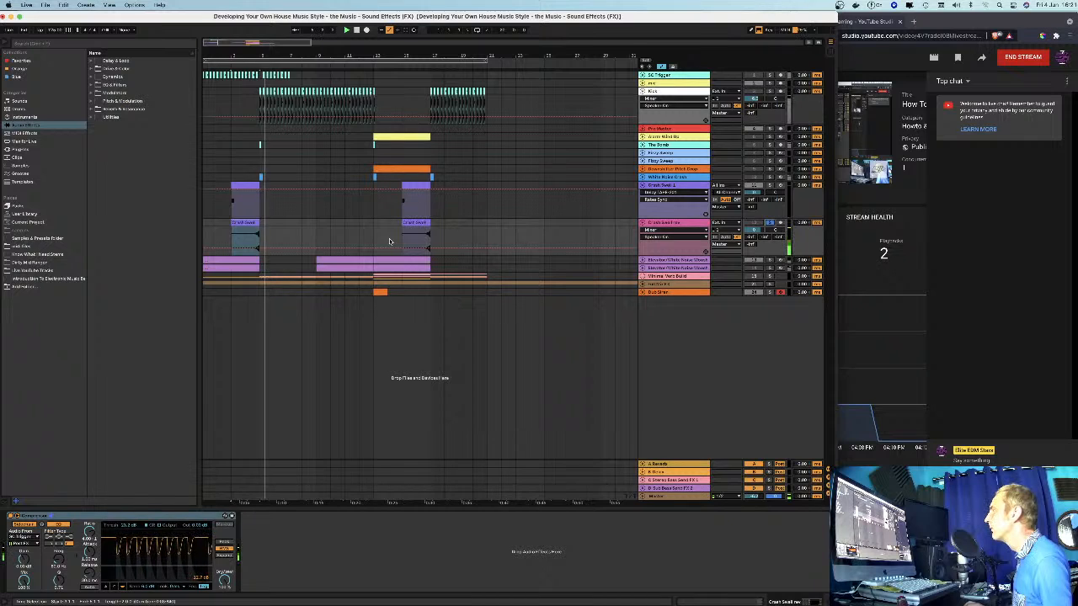
key(space)
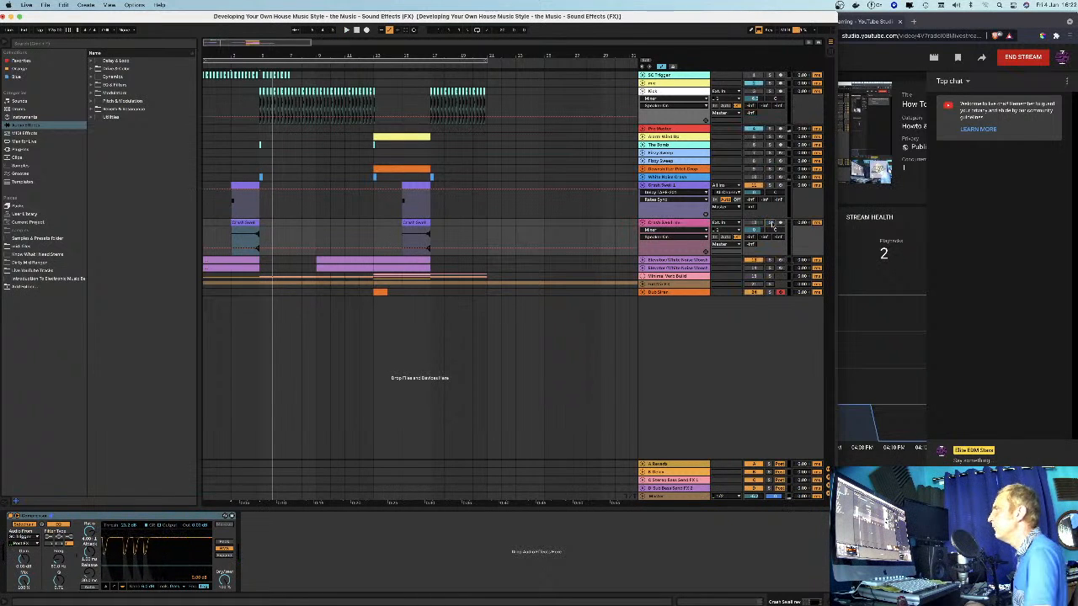
- Fold the Crash Swell rev track and unfold the first Elevator/White Noise Woosh track
click(642, 223)
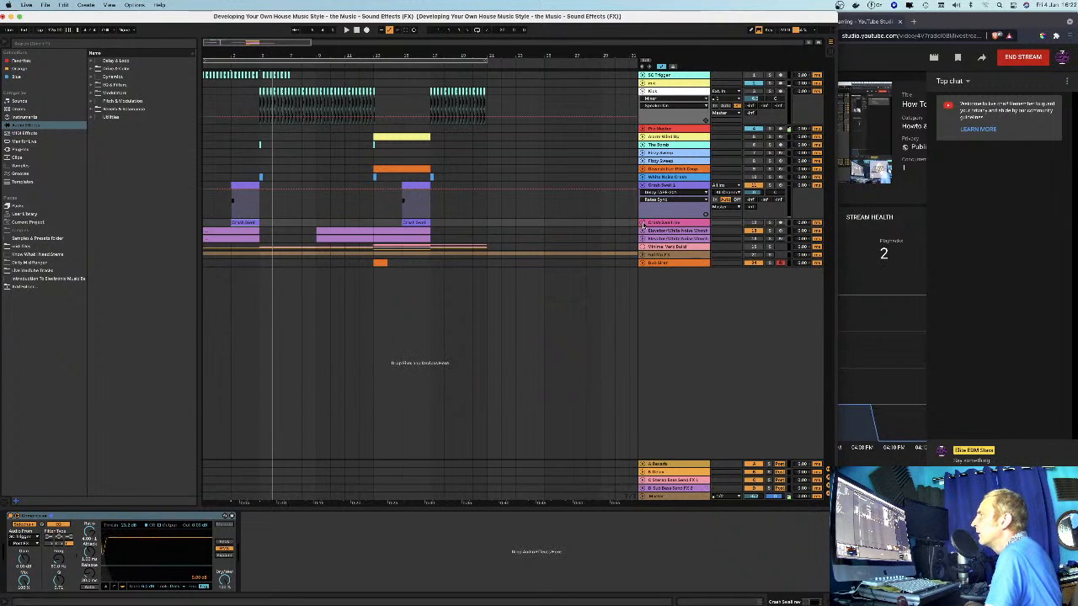
click(642, 230)
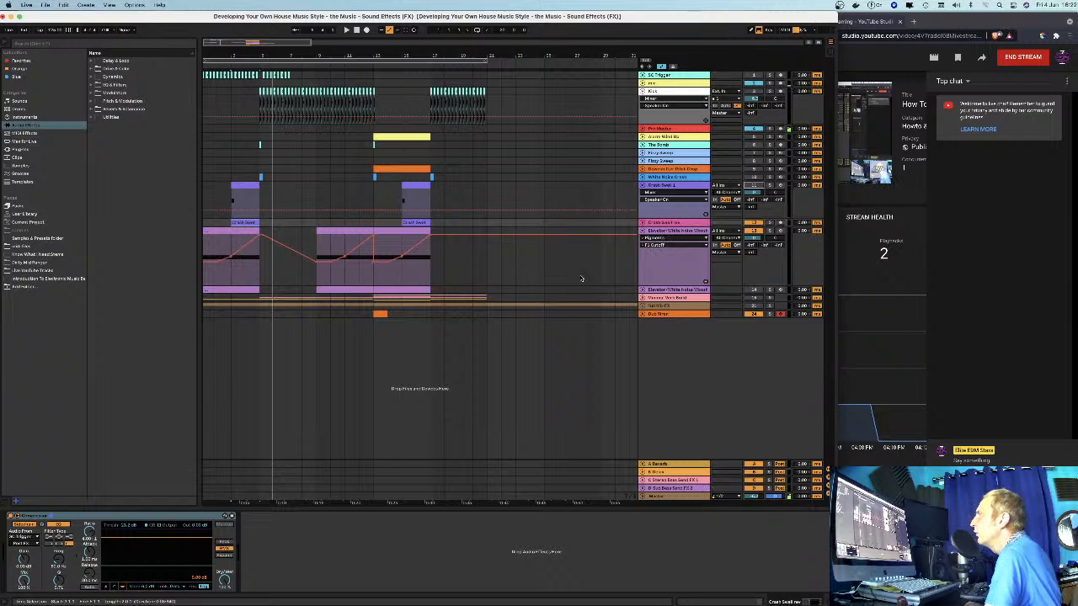
- View the Pigments instrument on the first Elevator/White Noise Woosh track, and unfold the second one to open its Sylenth1 synth
click(665, 239)
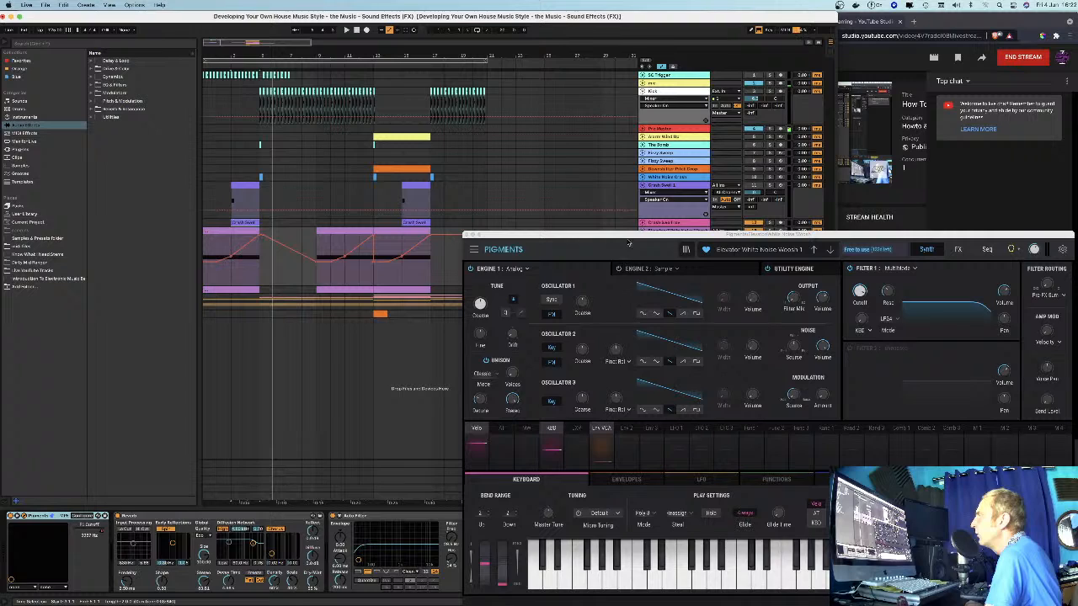
drag(624, 237, 590, 356)
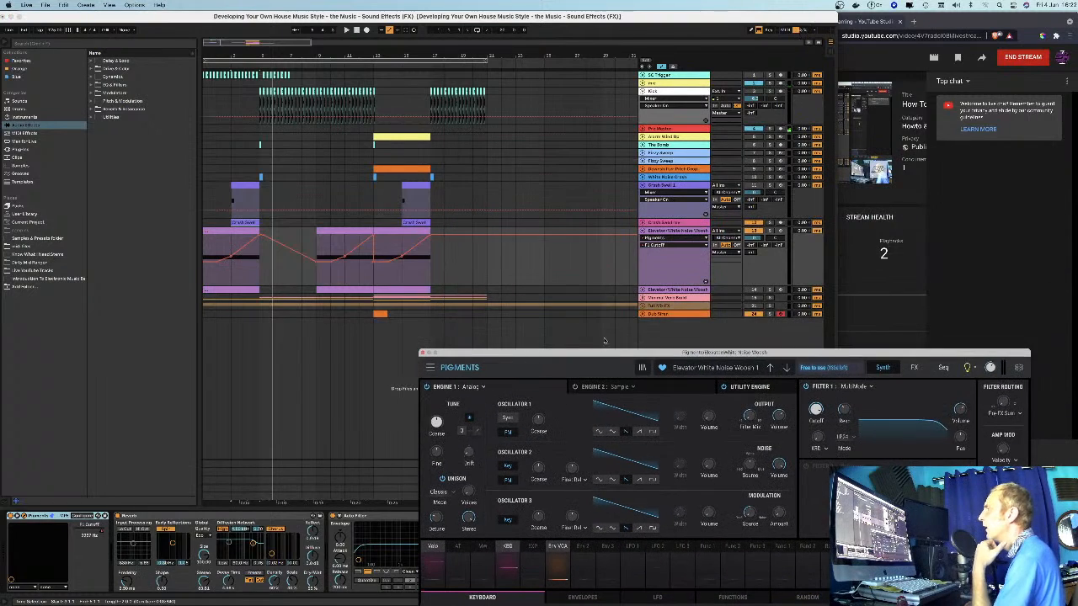
click(665, 291)
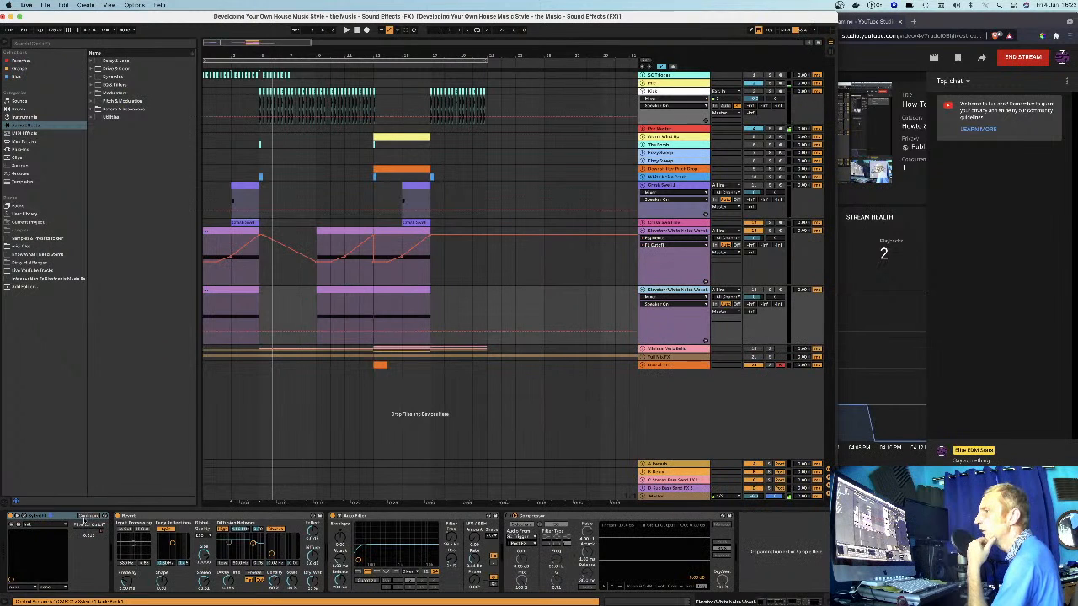
click(27, 519)
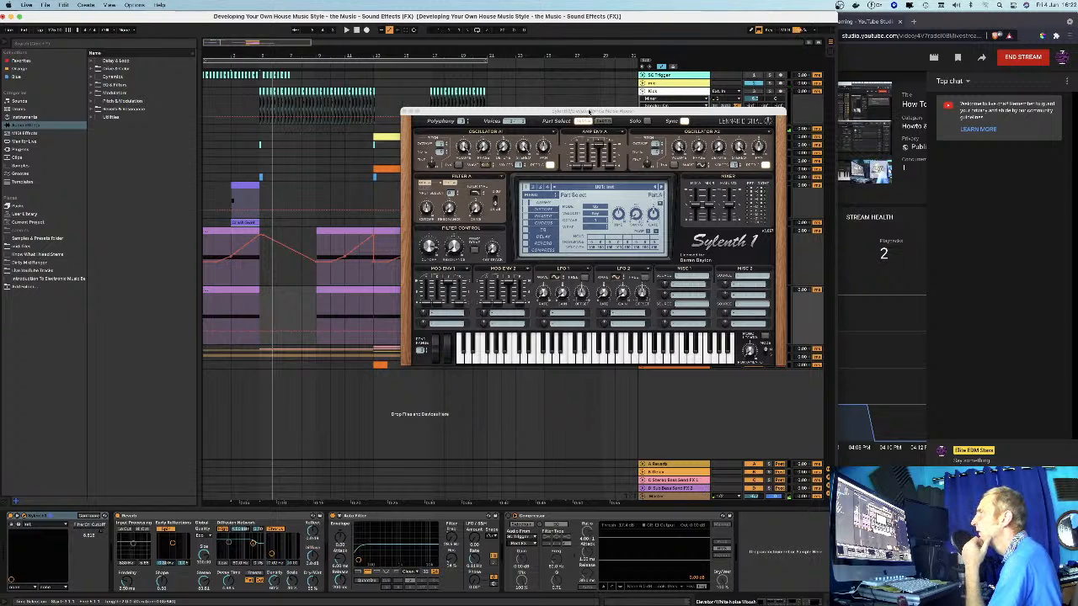
- Activate the second Elevator/White Noise Woosh track, audition a note in Sylenth1 and close the synth window
drag(587, 112, 437, 92)
click(754, 290)
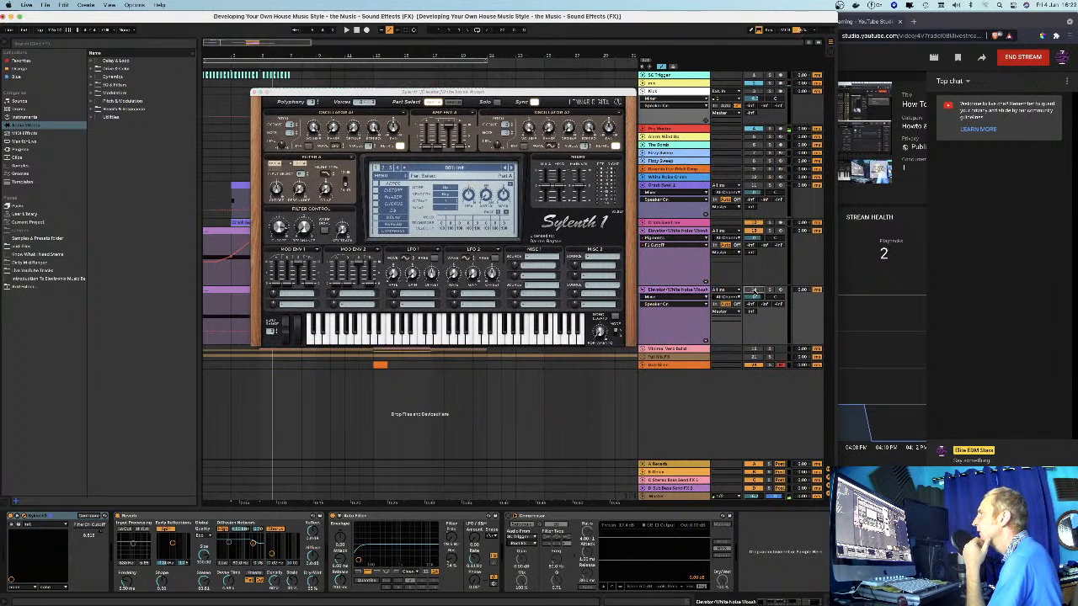
click(446, 340)
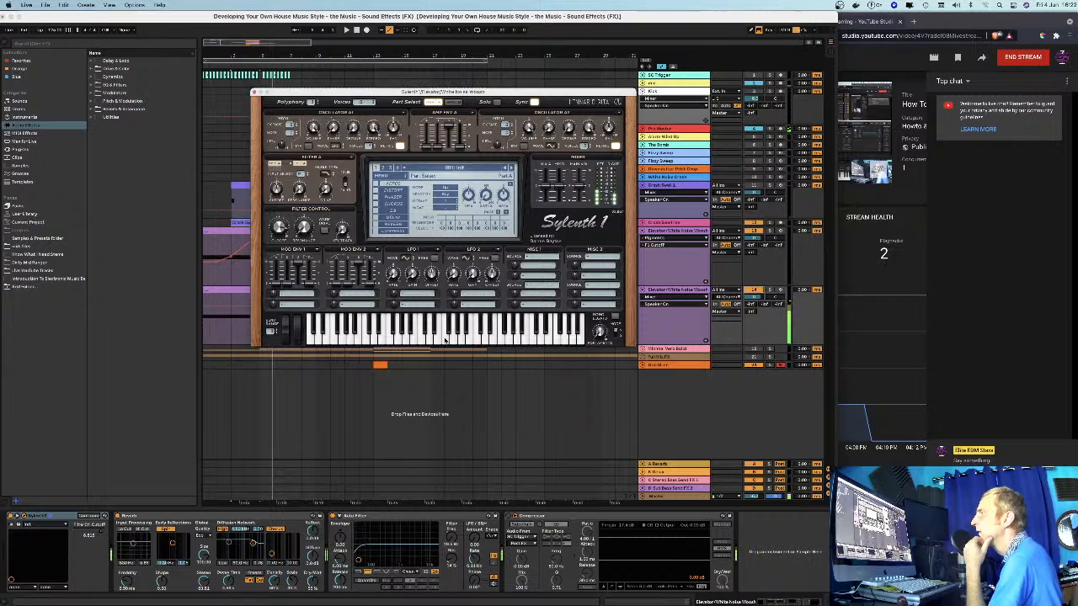
click(255, 92)
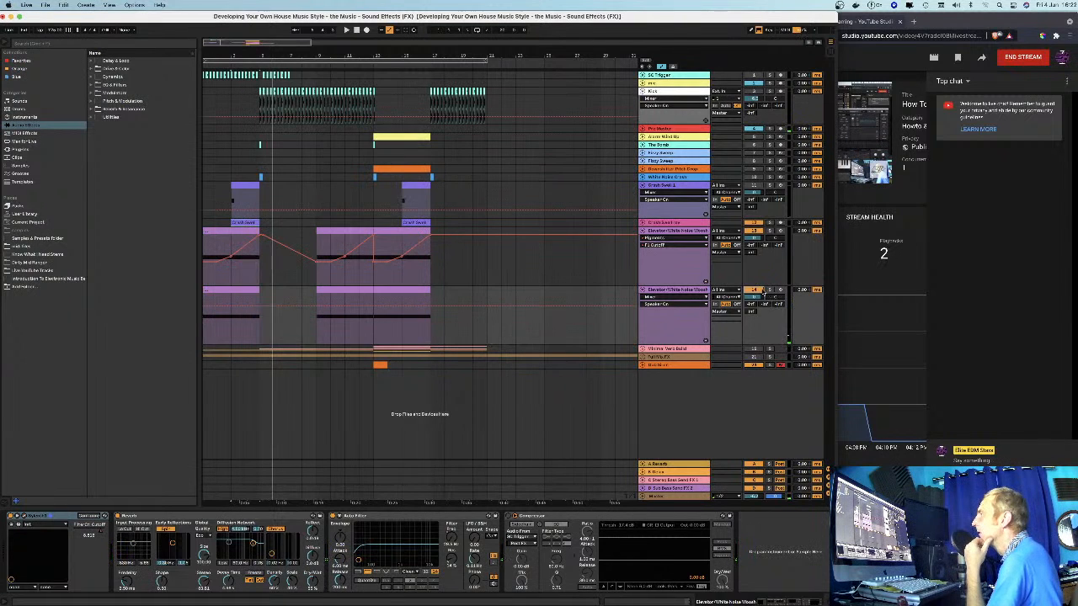
- Examine the Env VCA and Env 2 modulation routings and the envelopes in the first Elevator/White Noise Woosh track's Pigments
click(684, 265)
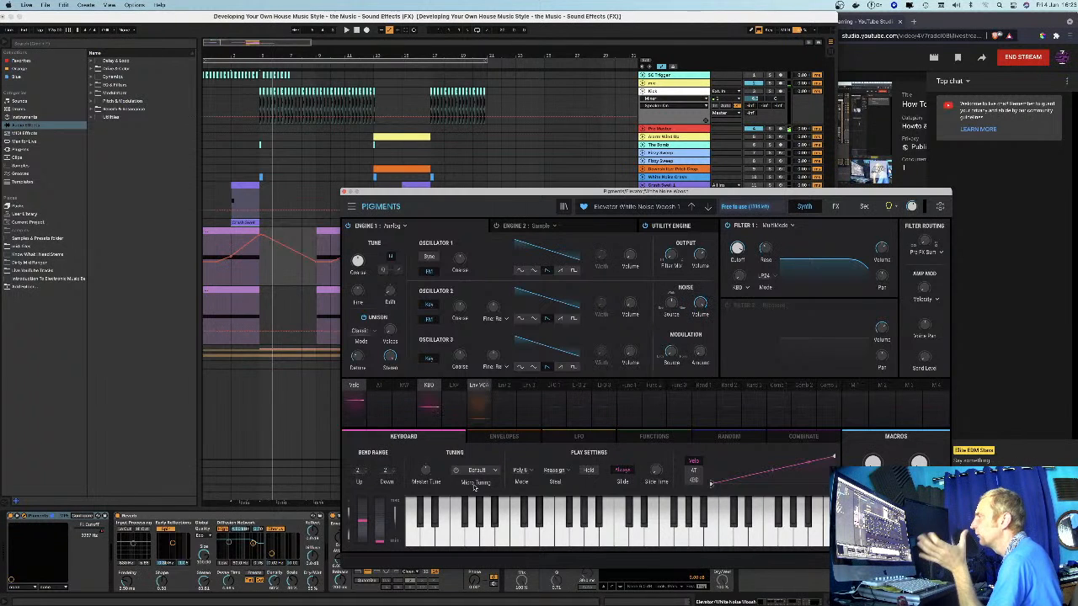
click(483, 389)
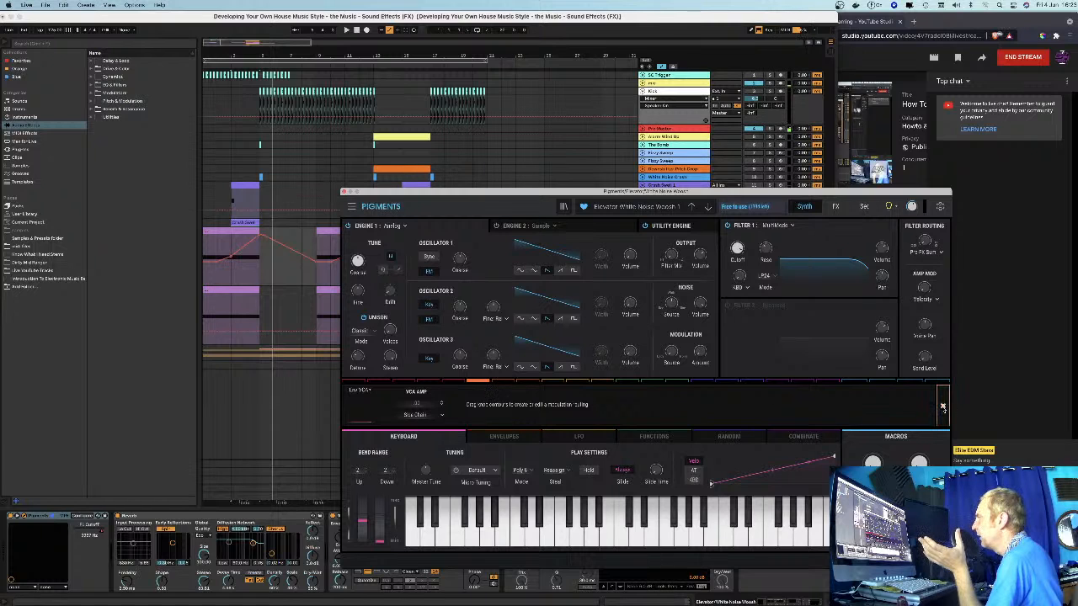
click(942, 407)
click(509, 389)
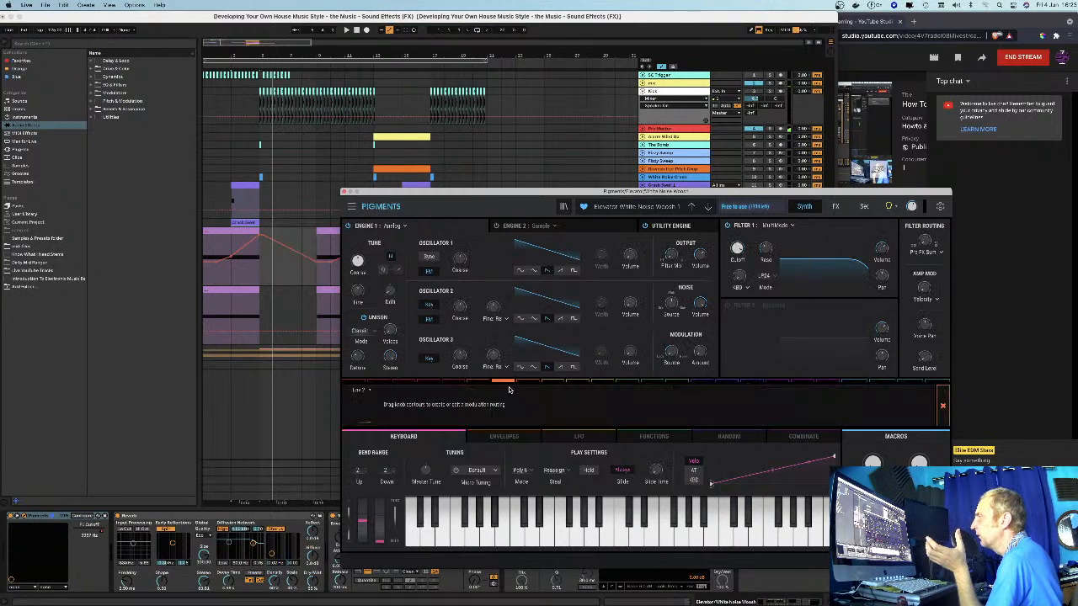
click(942, 405)
click(503, 436)
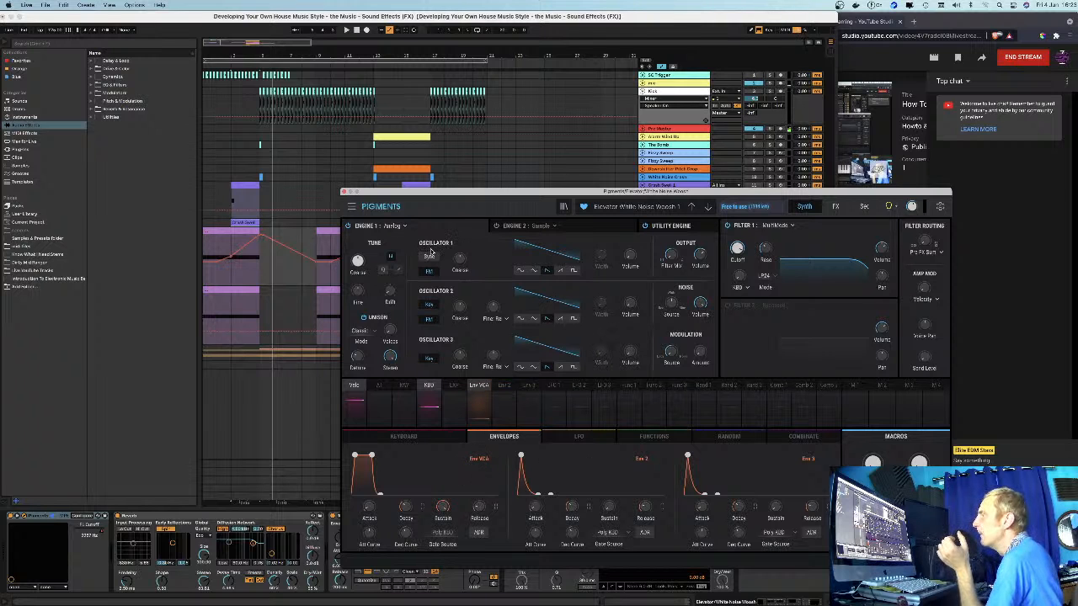
- Solo the first Elevator/White Noise Woosh track and play its second clip while watching the filter cutoff in Pigments
drag(676, 195, 789, 185)
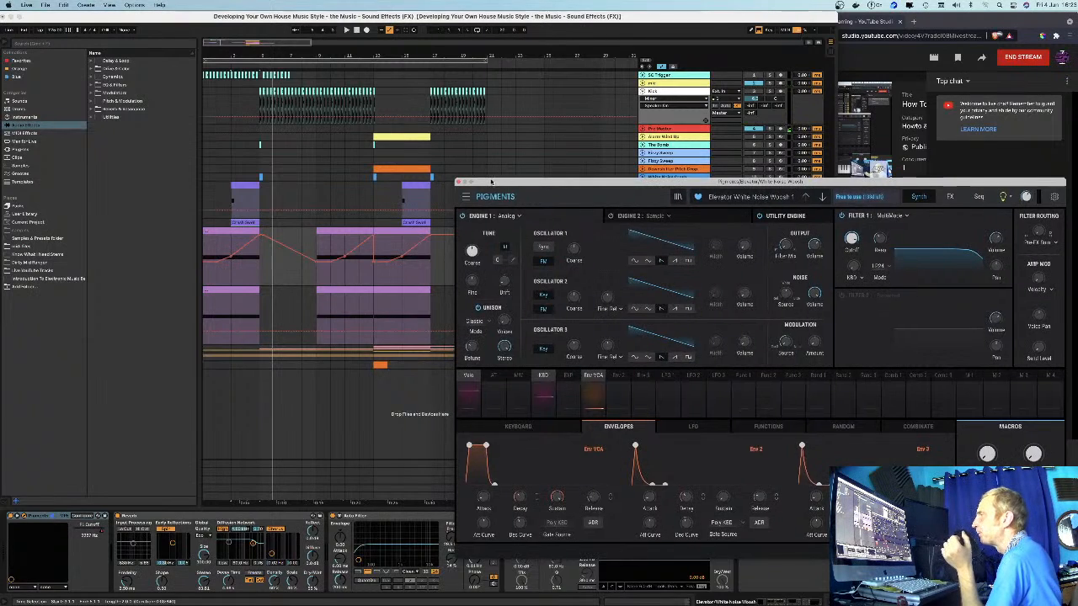
drag(507, 181, 470, 327)
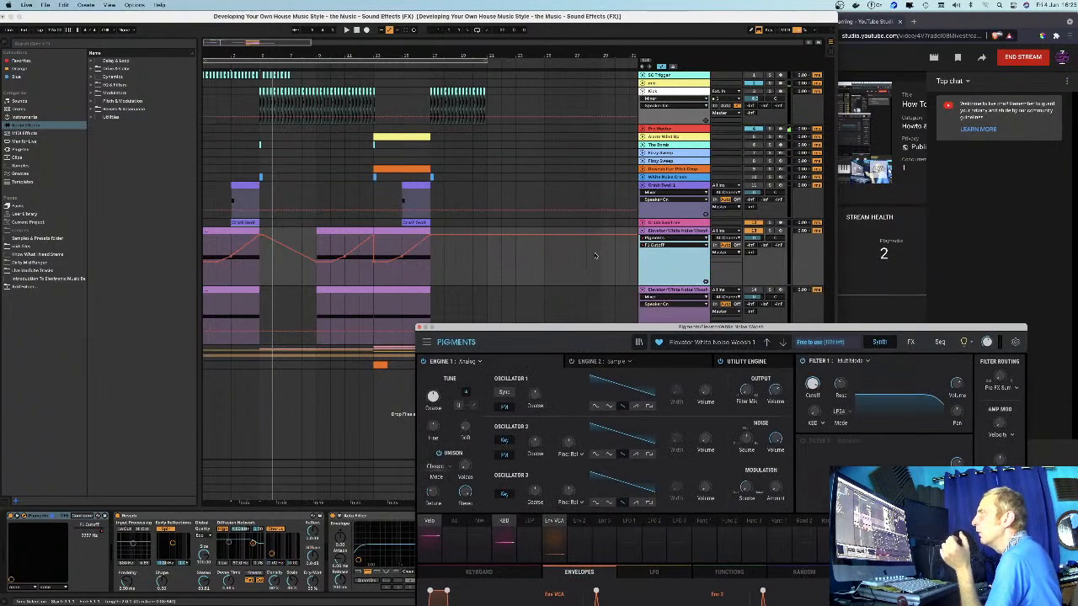
click(682, 232)
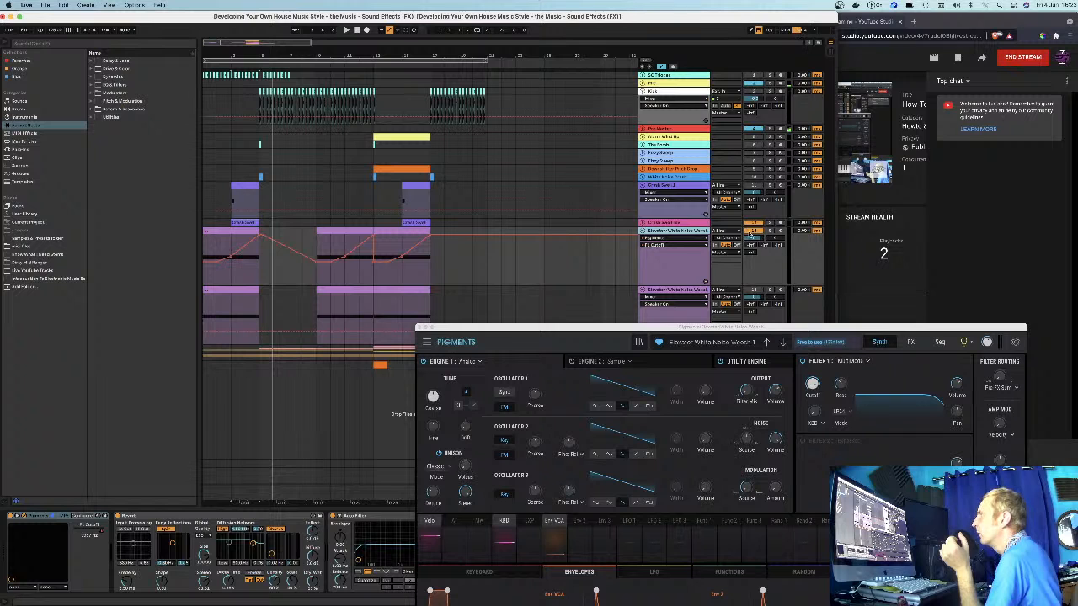
click(338, 230)
key(space)
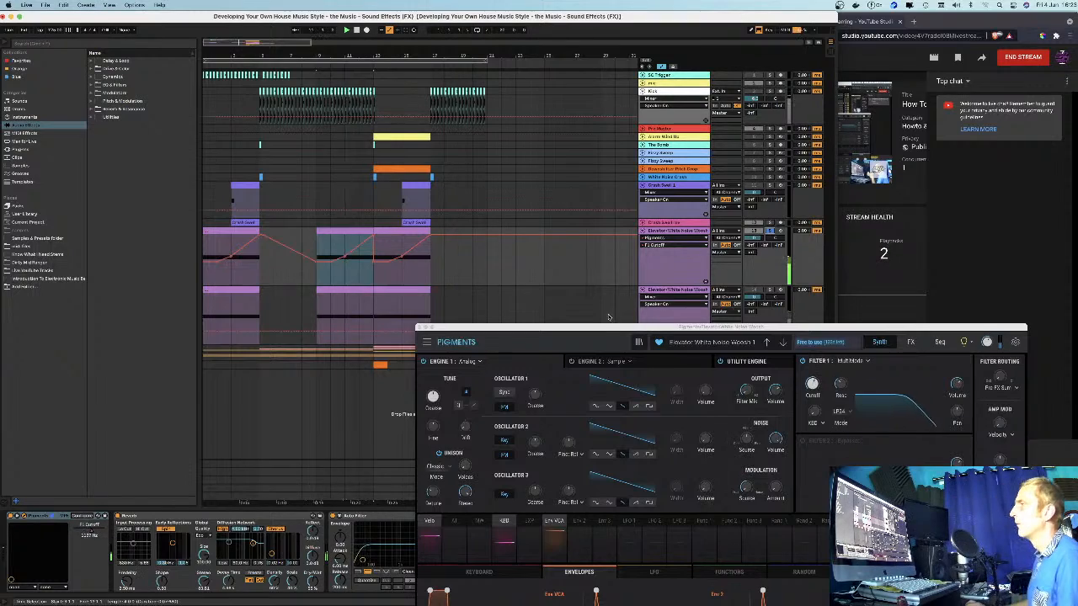
drag(609, 326, 652, 73)
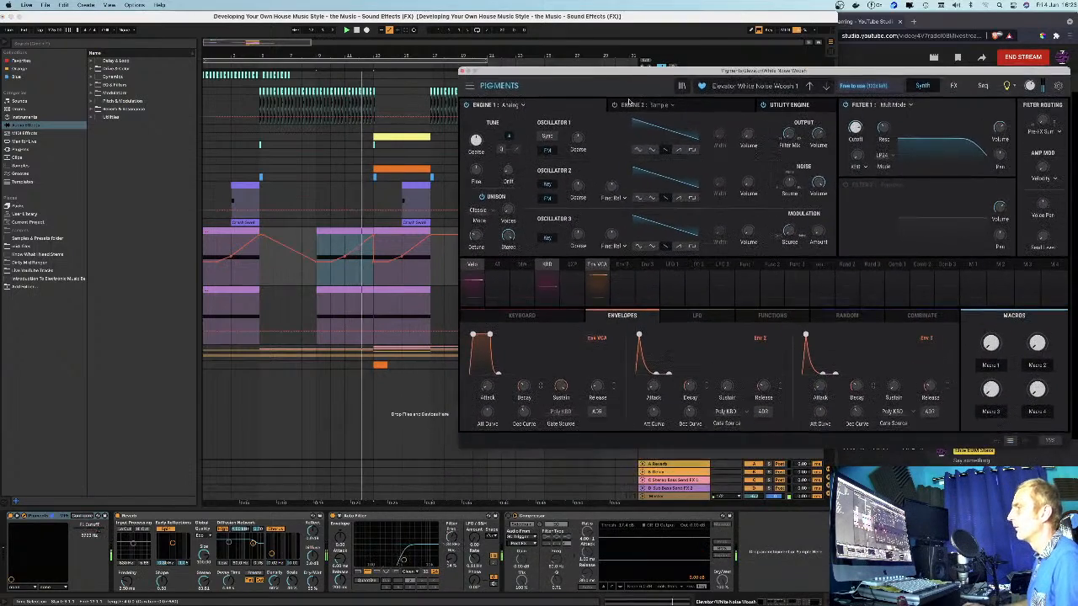
mouse_move(578, 238)
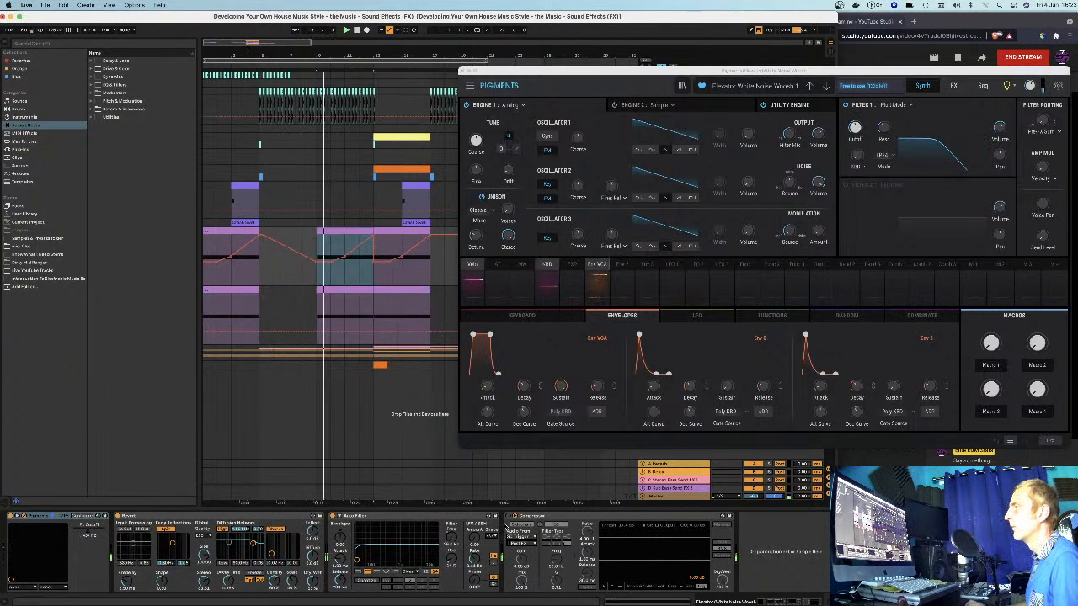
- Turn on the first Elevator/White Noise Woosh track's Compressor, listen to the track's first clip with it and turn off solo
click(508, 516)
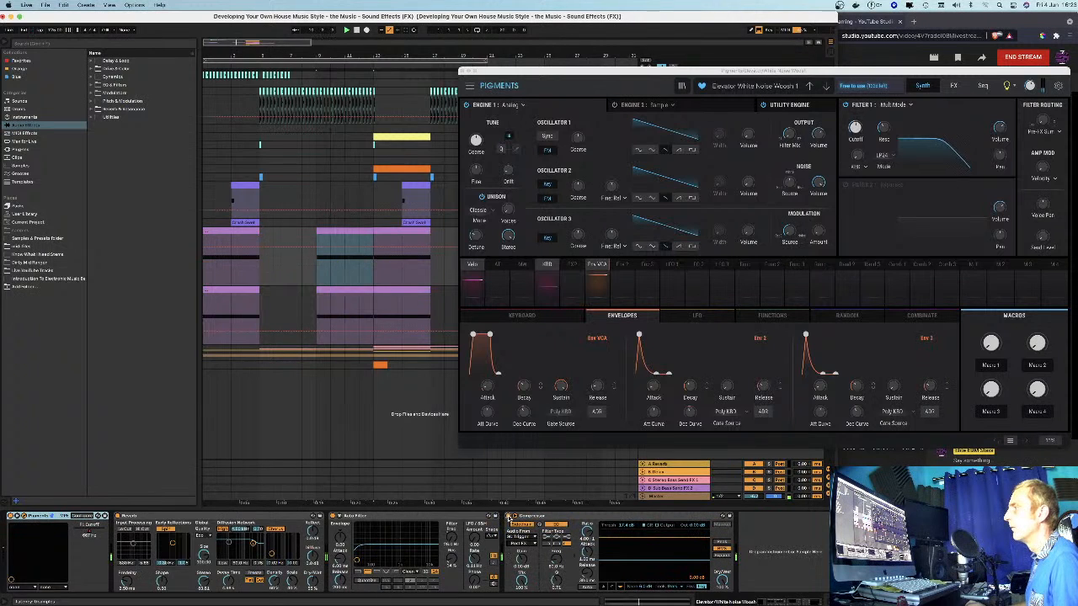
click(221, 229)
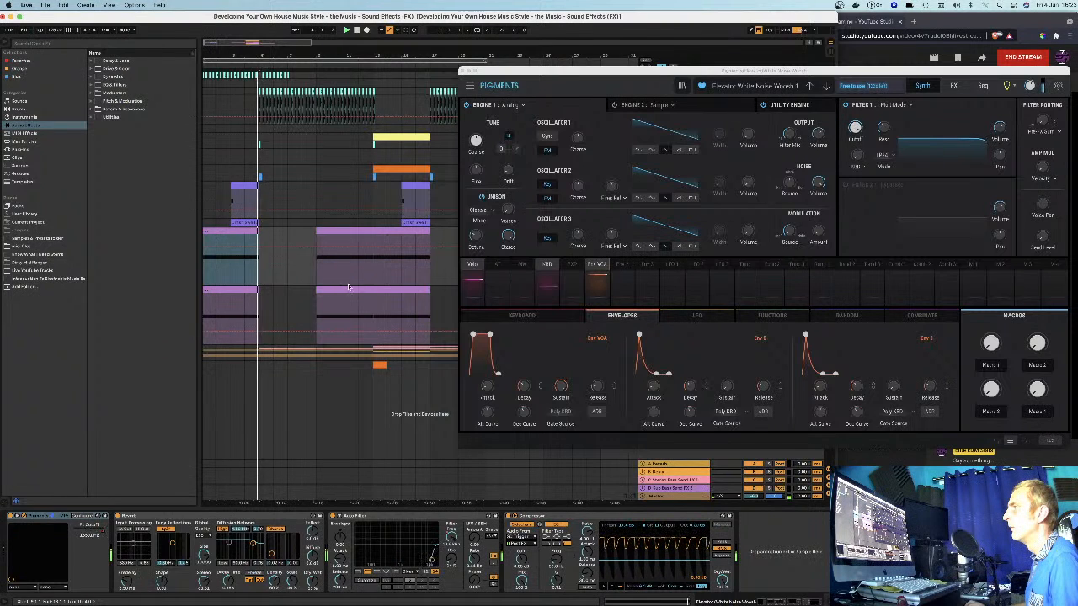
click(316, 261)
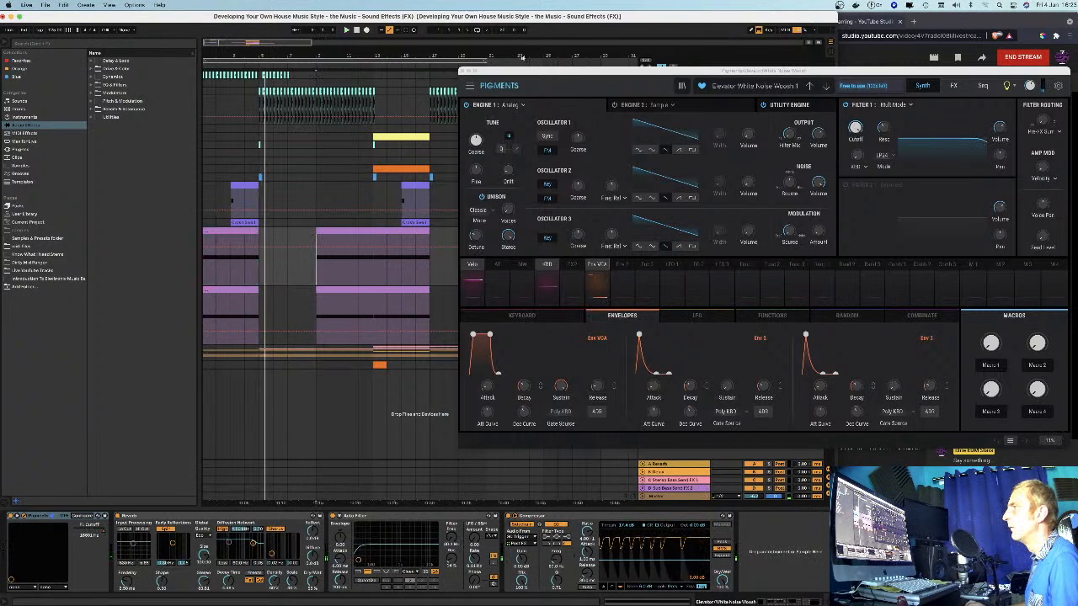
drag(520, 71, 432, 347)
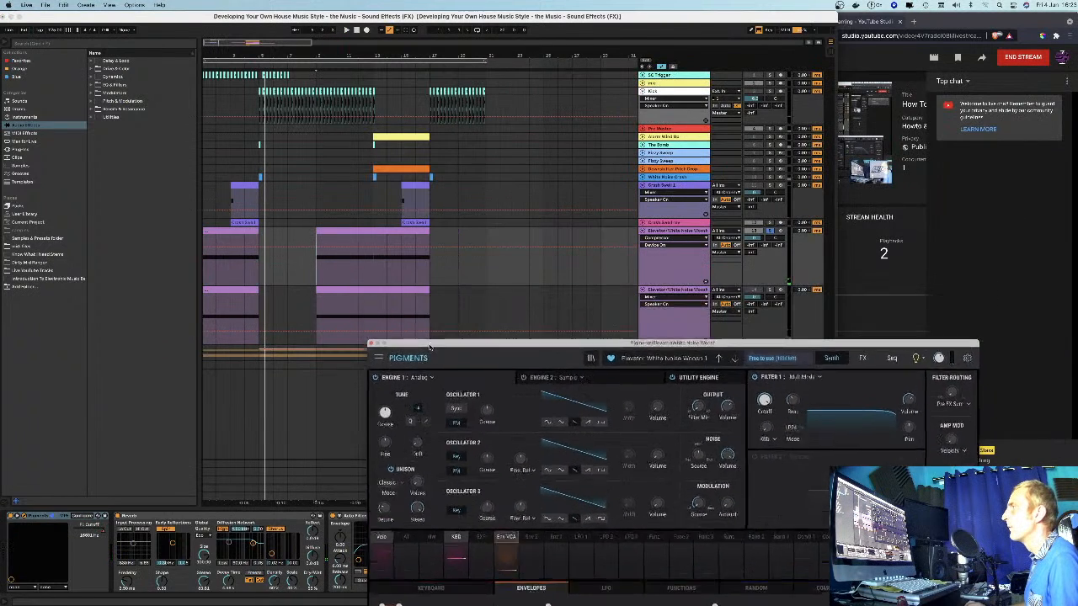
click(769, 232)
- Display the Pigments F1 Cutoff automation and the Auto Filter Frequency automation on the first Elevator/White Noise Woosh track
drag(623, 352, 602, 306)
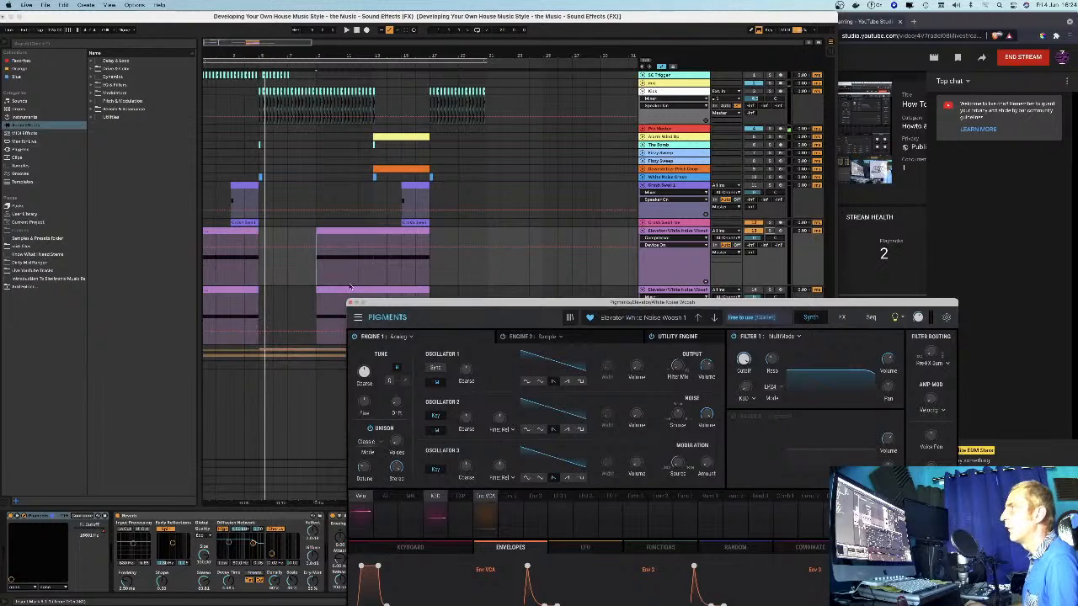
drag(388, 307, 342, 355)
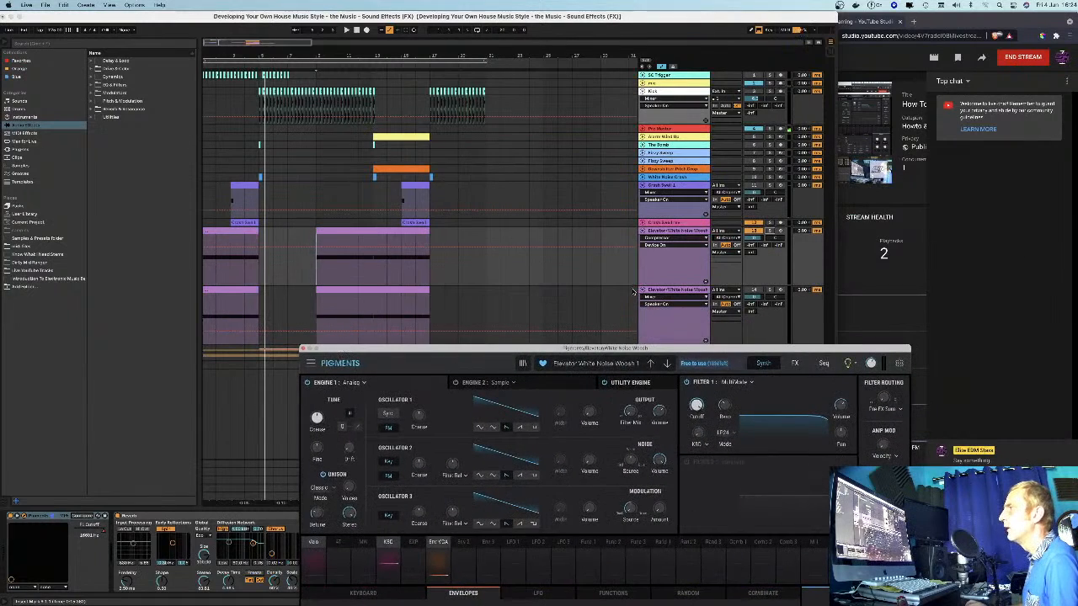
click(665, 242)
click(663, 247)
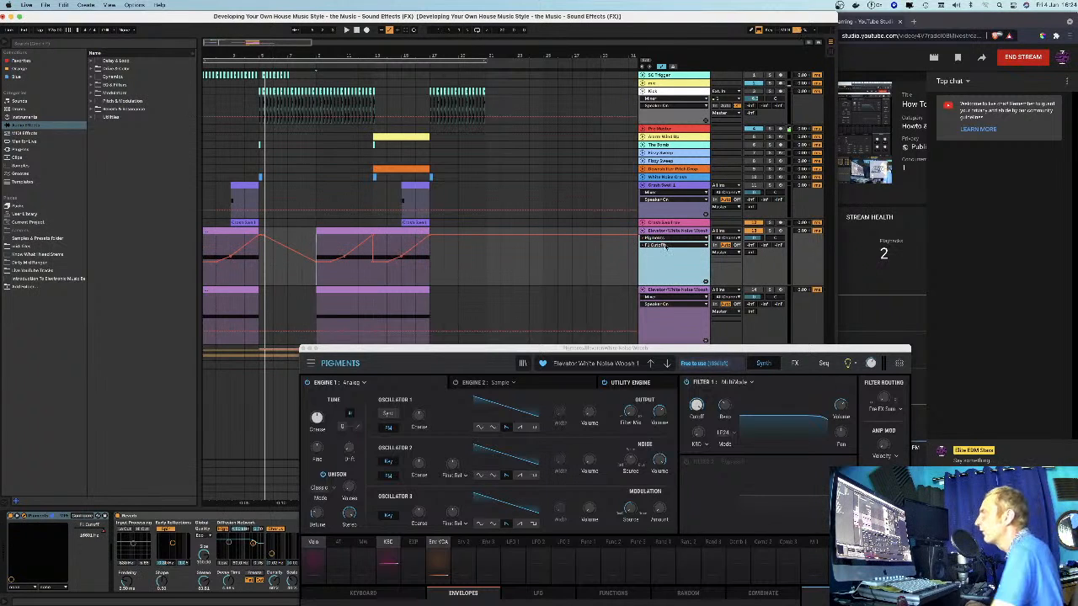
click(668, 232)
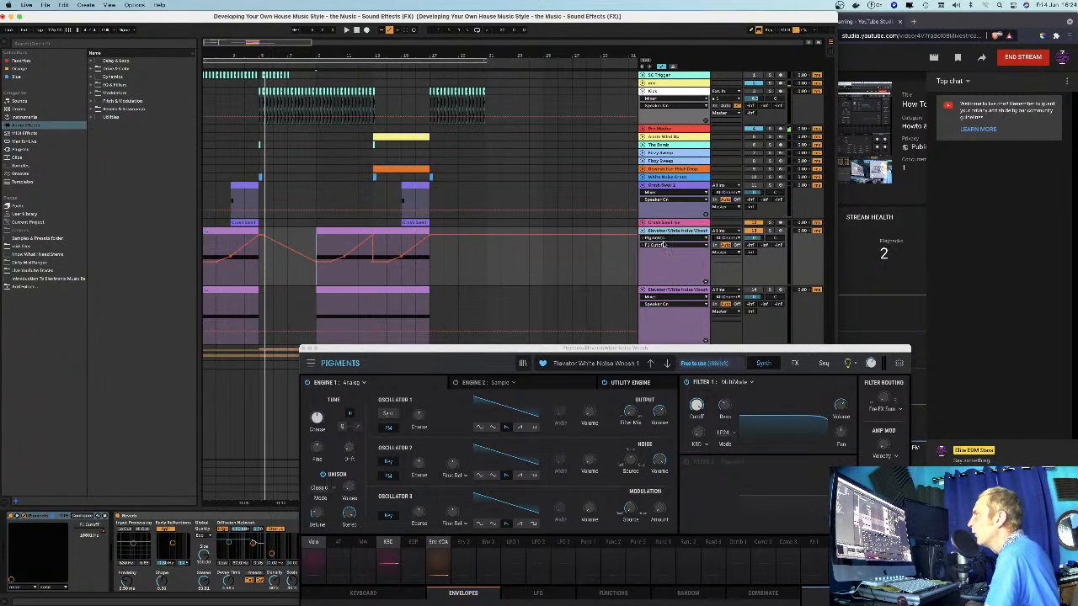
click(662, 245)
click(655, 270)
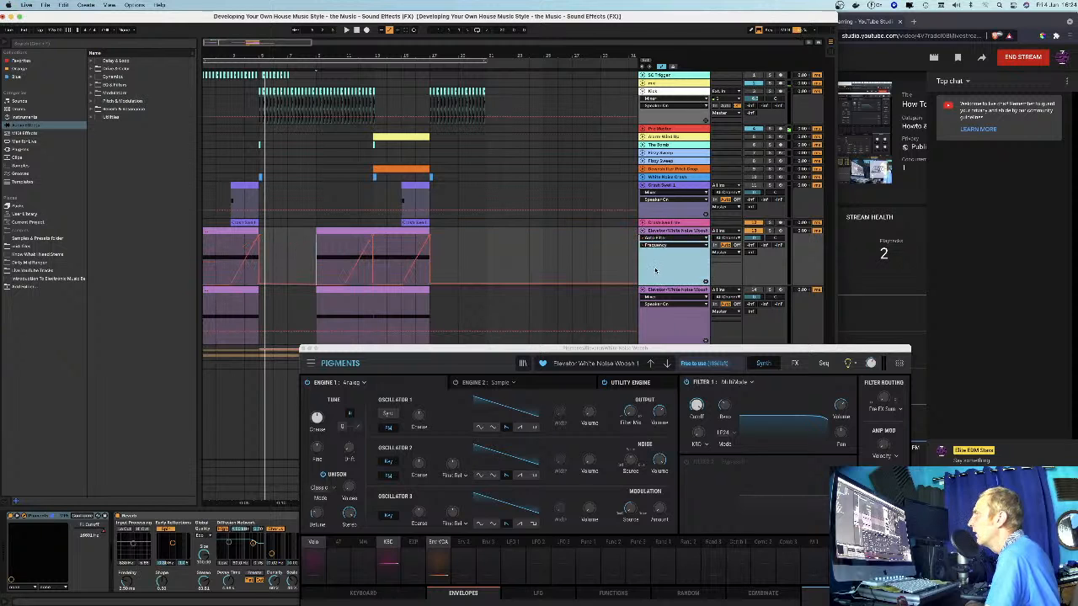
- Play from the start of the second Elevator/White Noise Woosh clip with its Auto Filter Frequency automation in view, and close Pigments
drag(550, 350, 893, 89)
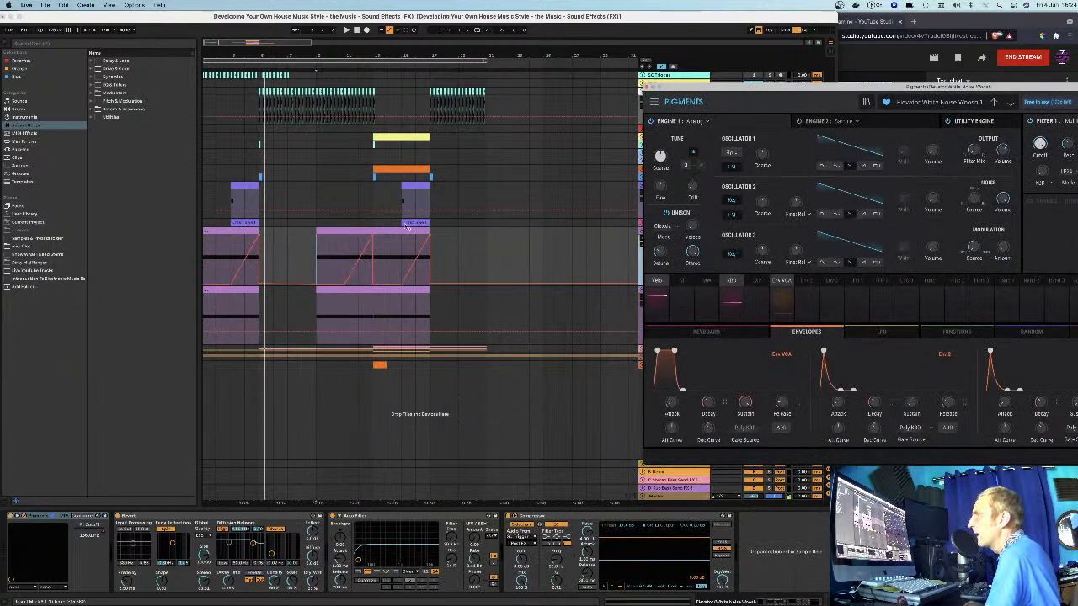
click(317, 271)
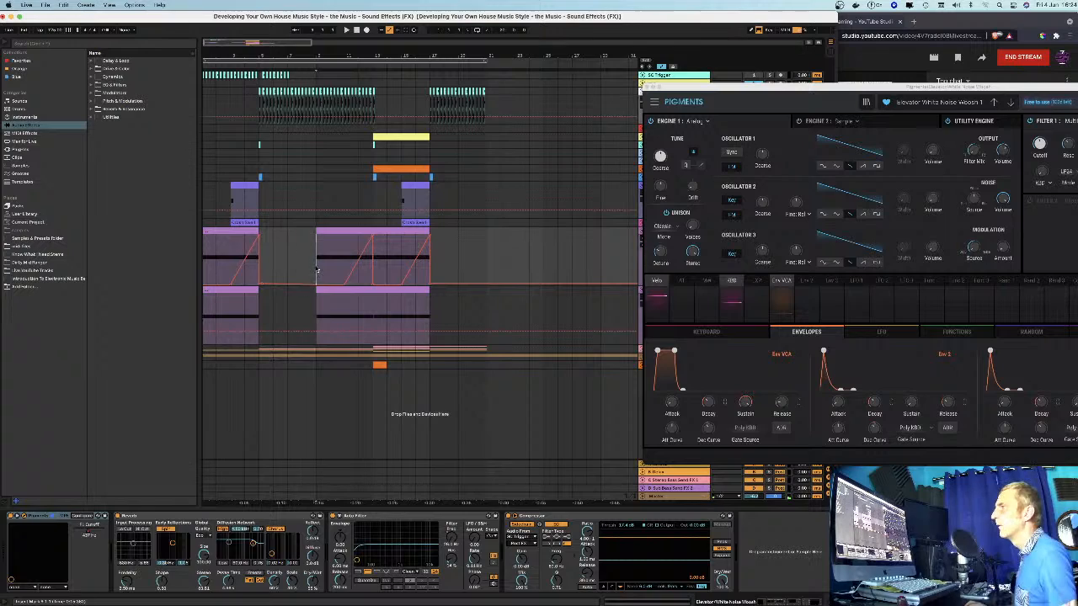
key(space)
mouse_move(697, 85)
mouse_down()
mouse_move(562, 508)
mouse_move(712, 202)
mouse_move(676, 82)
mouse_up()
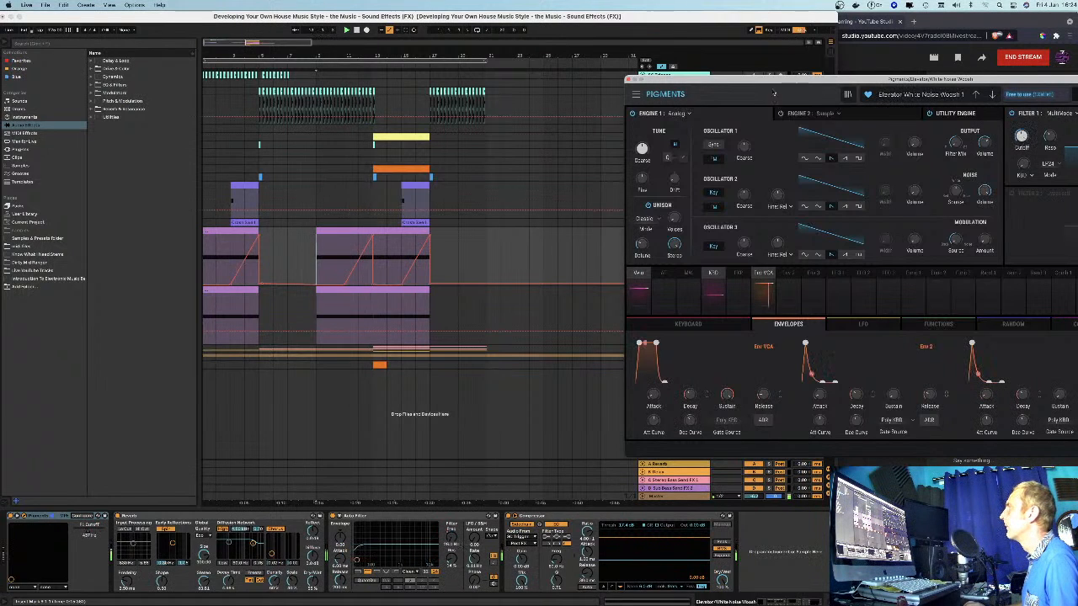
click(627, 79)
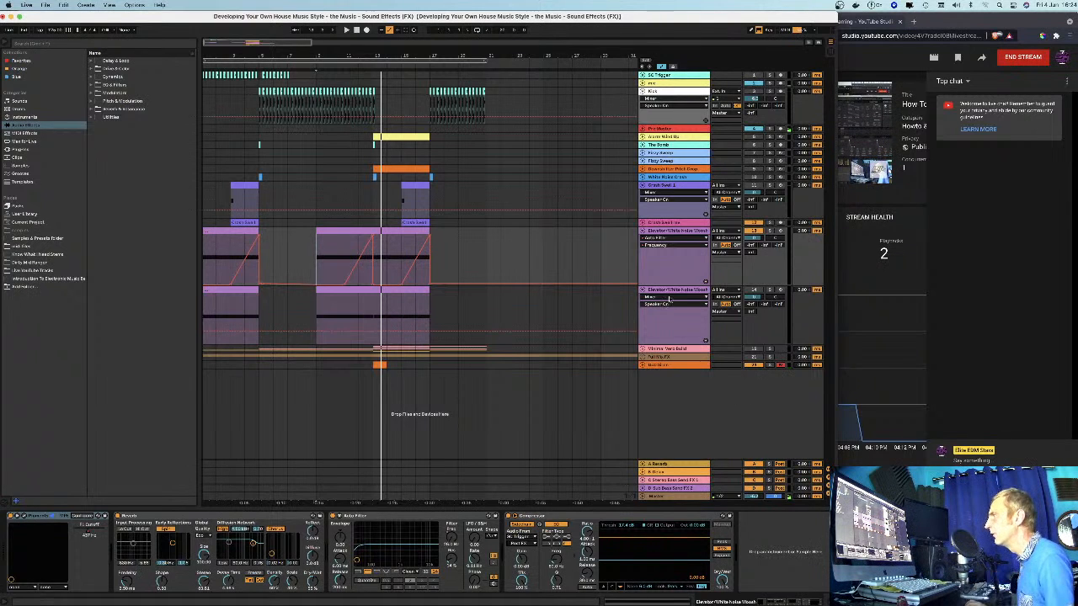
- Fold both Elevator/White Noise Woosh tracks and unfold the Minimal Verb Build group
click(643, 231)
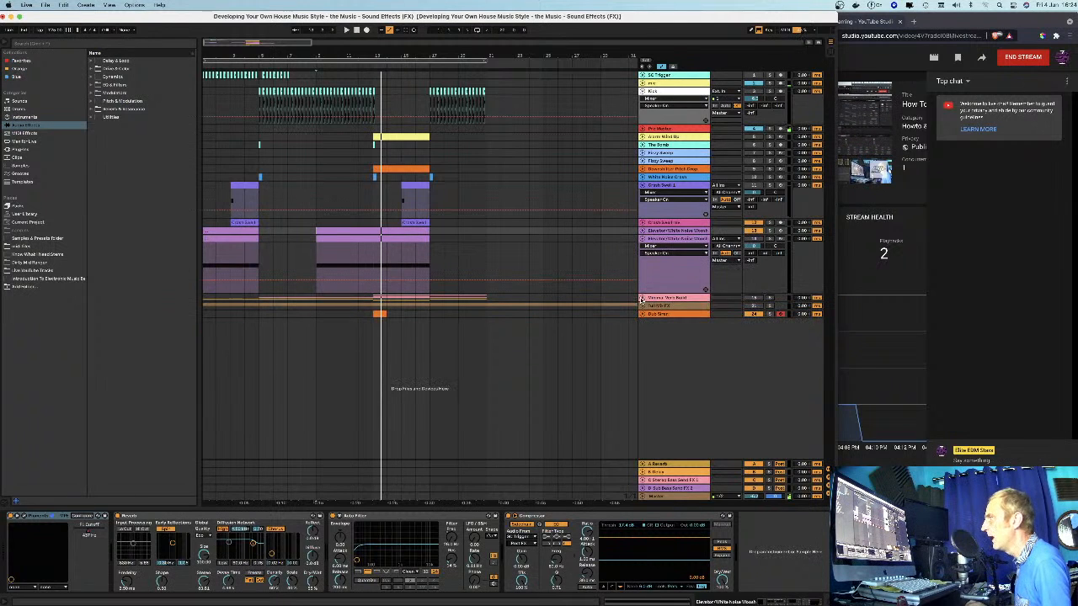
click(643, 239)
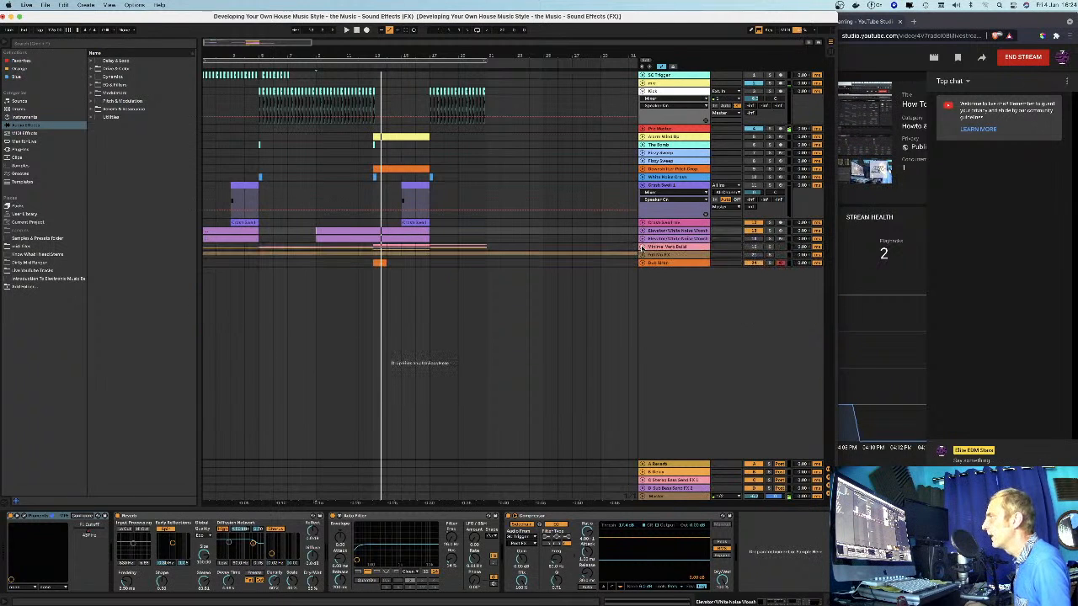
click(644, 246)
click(665, 247)
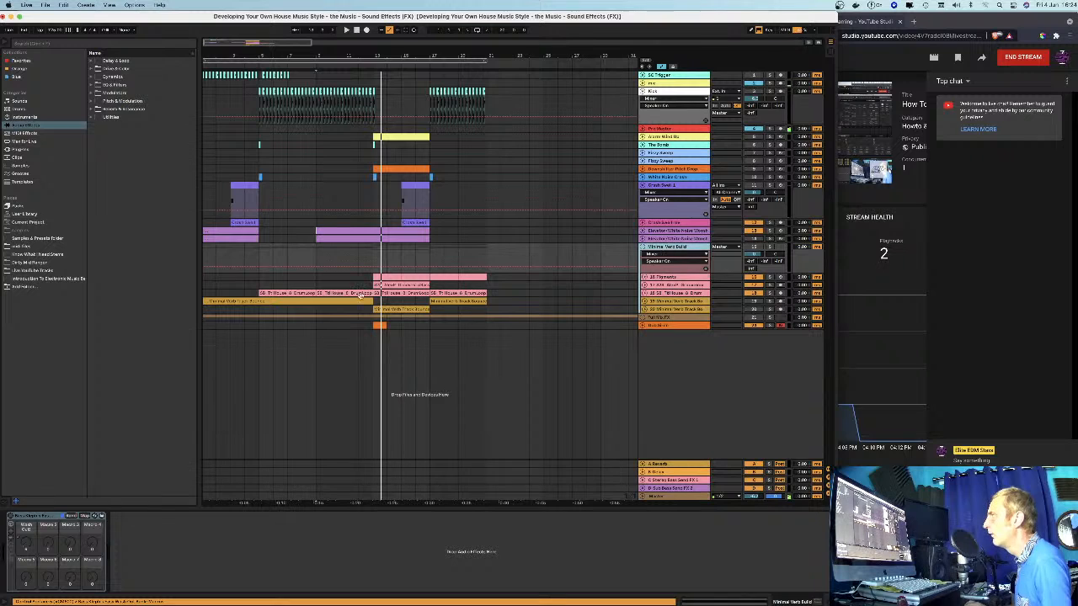
- Activate the Wind Up track, The Bomb and the upper Fizzy track
click(754, 137)
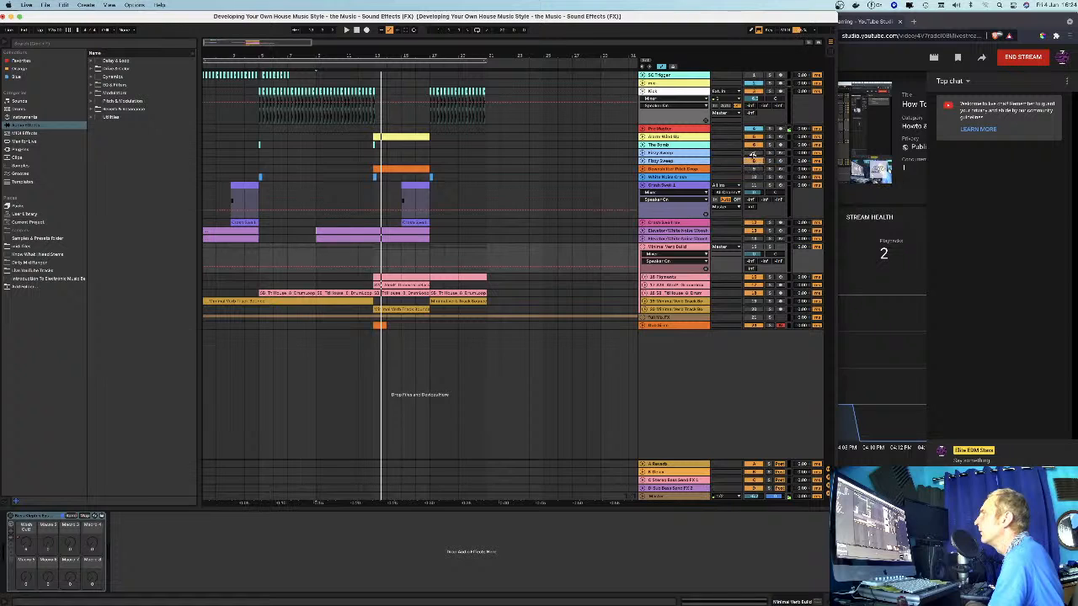
click(753, 155)
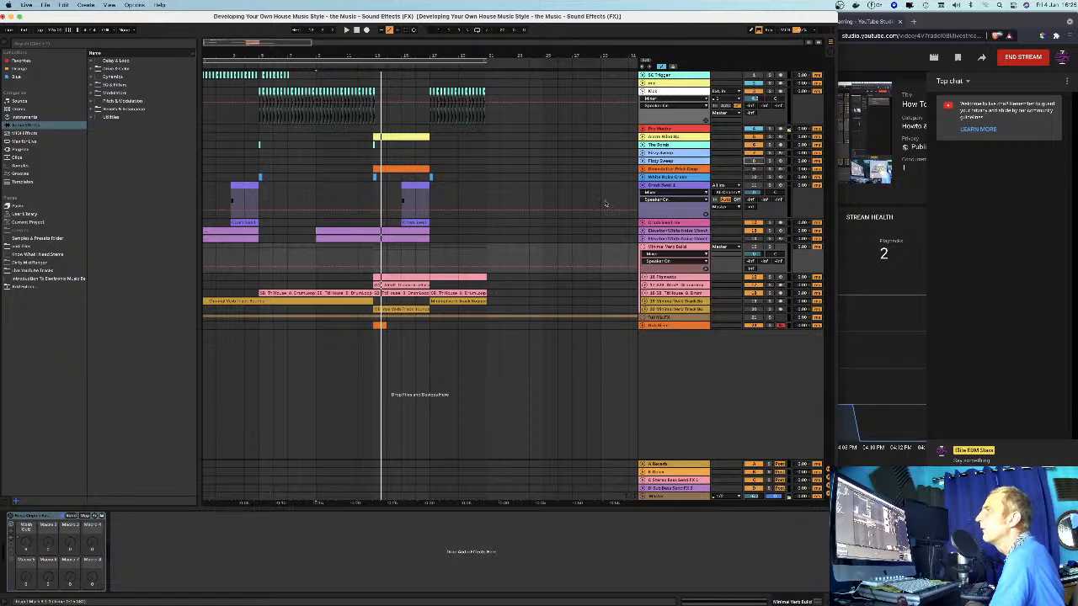
- Activate the White Noise Crash track, then unfold the Pigments track in the Minimal Verb Build group and select its first MIDI clip
click(753, 179)
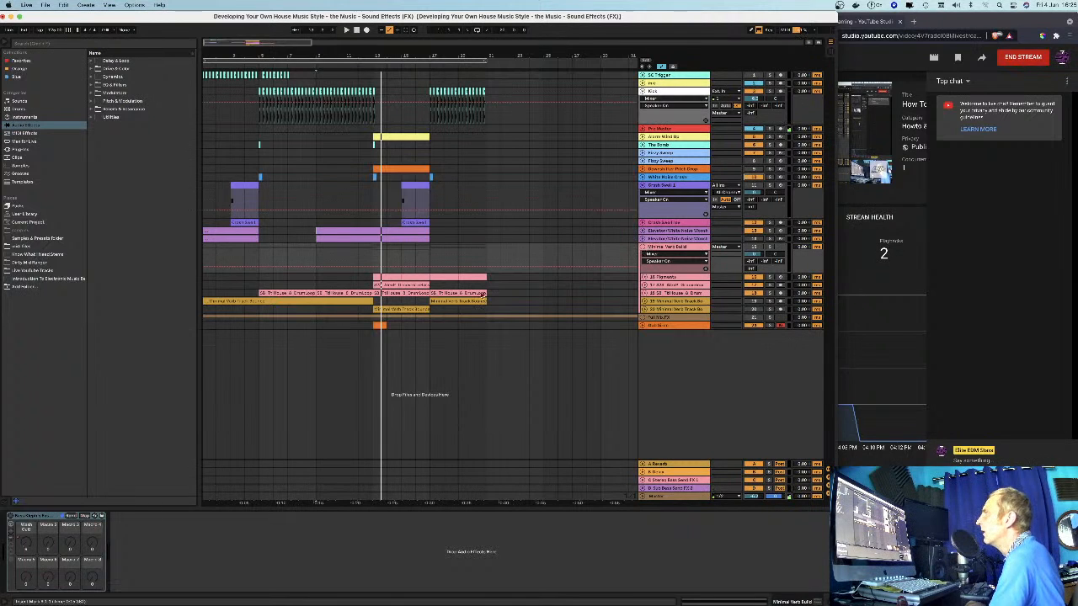
click(258, 286)
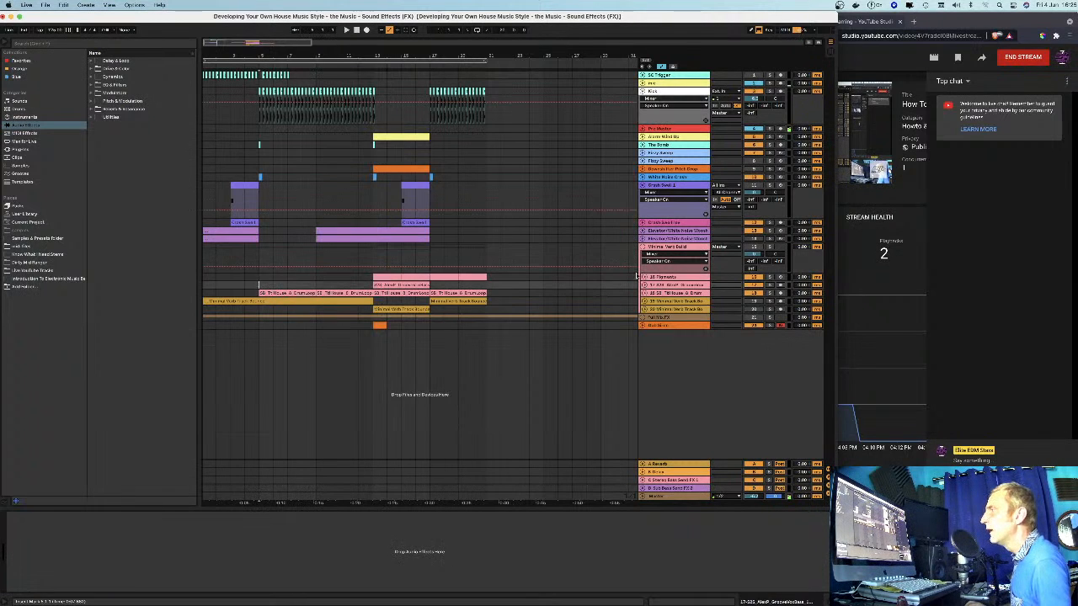
click(645, 278)
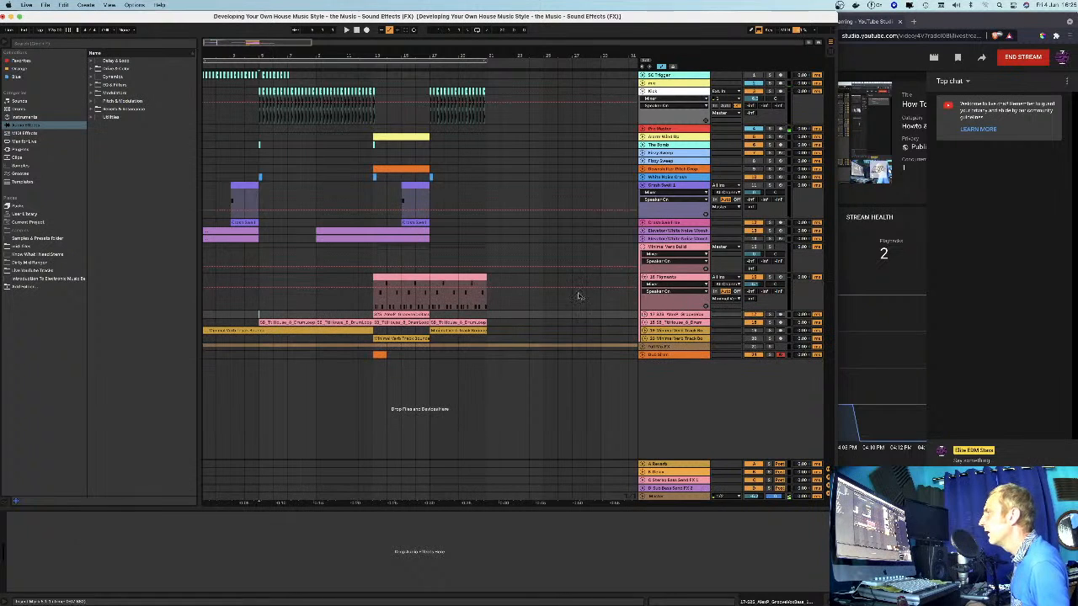
click(398, 285)
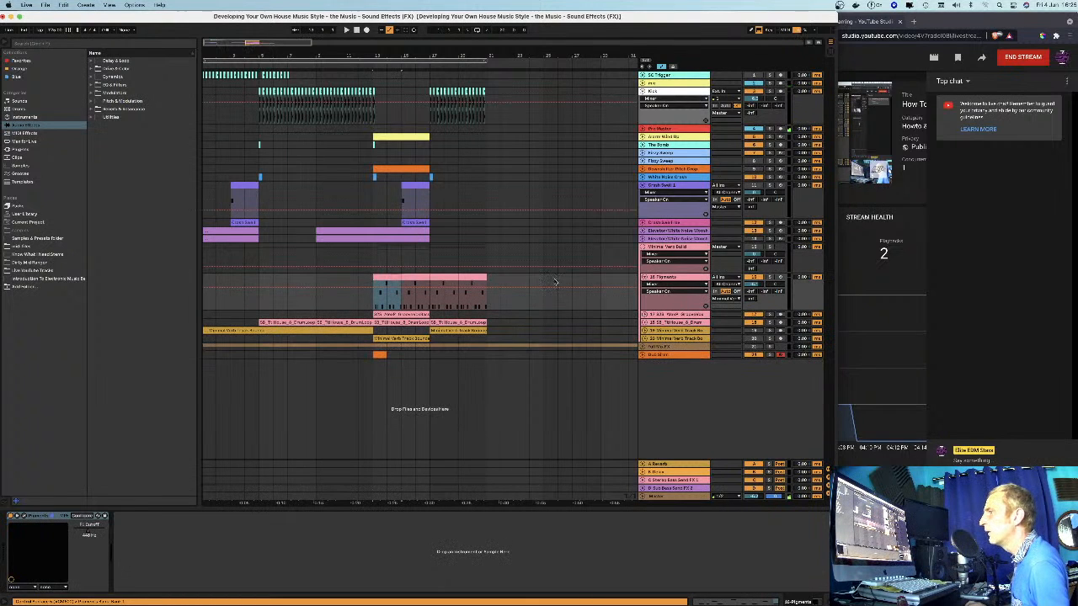
- Fold the Pigments track and inspect the waveforms of the GrooveVoxBass and House drum loop tracks, folding each one again
click(643, 277)
click(644, 285)
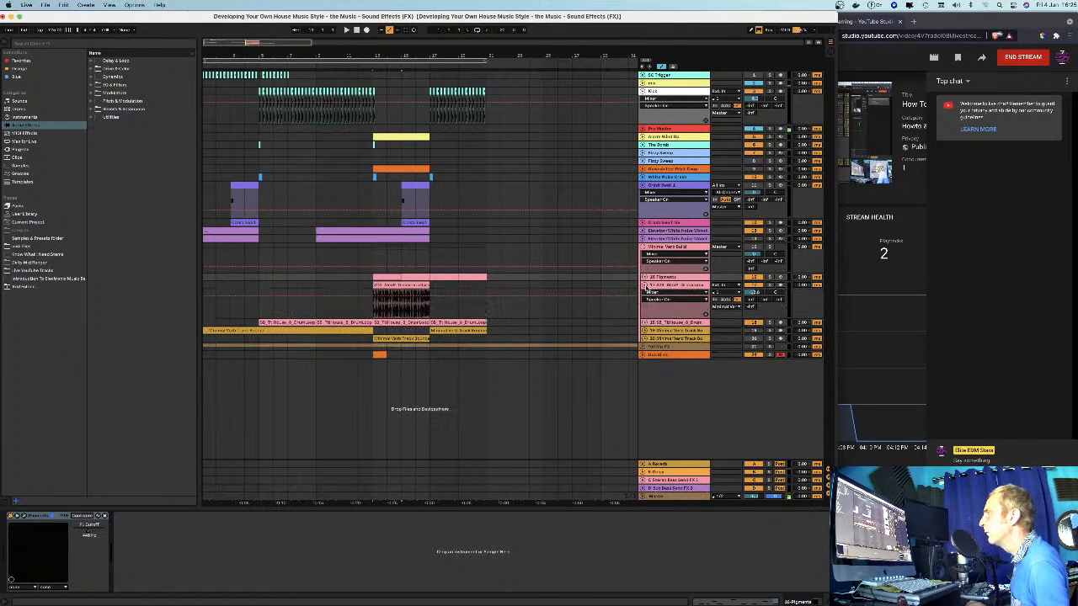
click(645, 285)
click(645, 292)
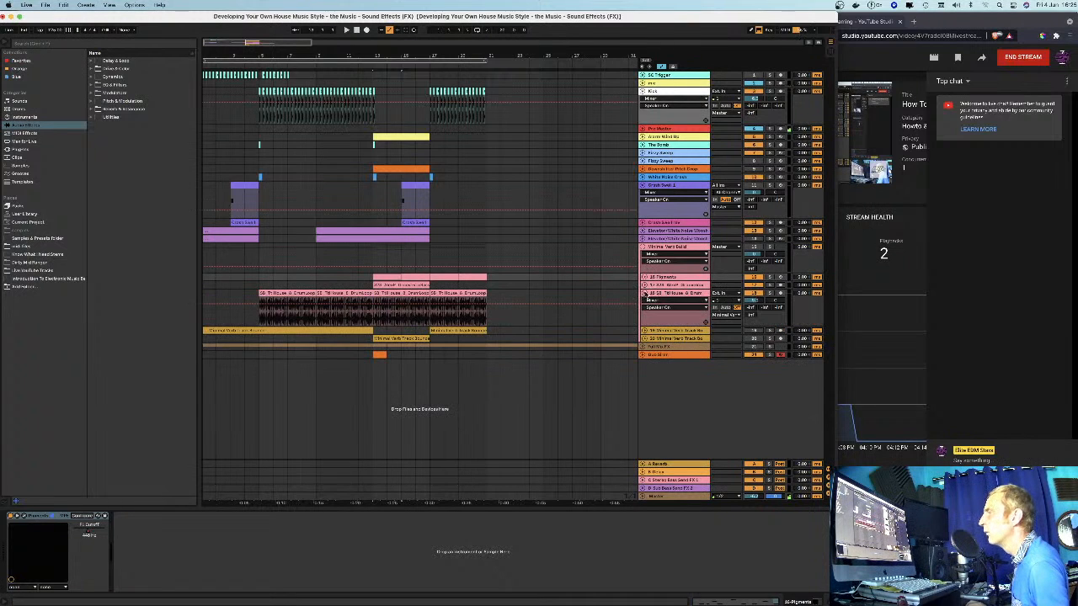
click(645, 293)
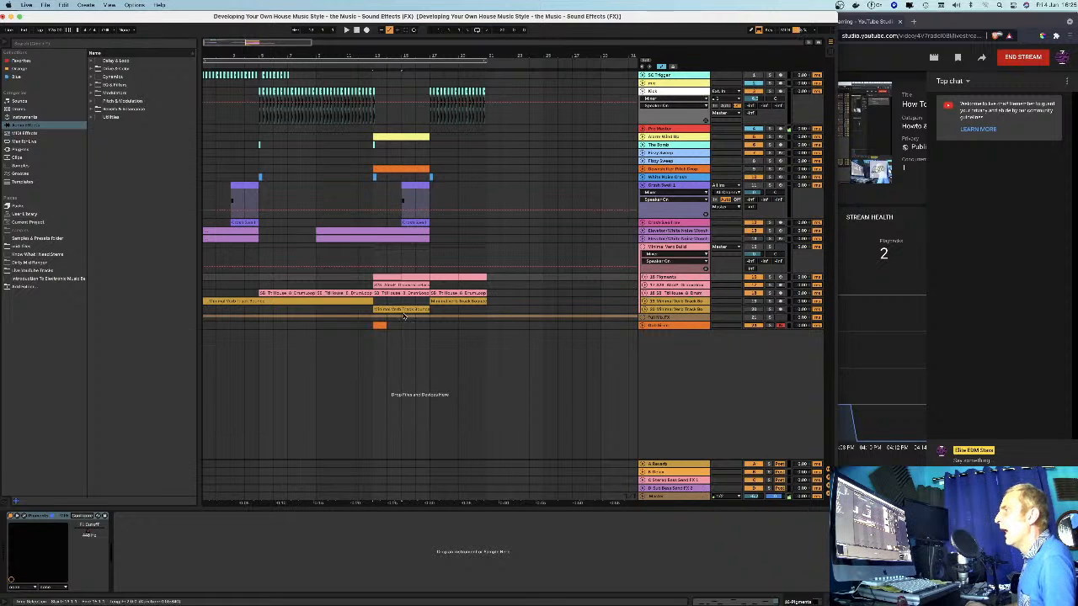
- Unfold both Minimal Verb Track Bounce tracks to show their waveforms and the lower track's Reverb automation
click(644, 302)
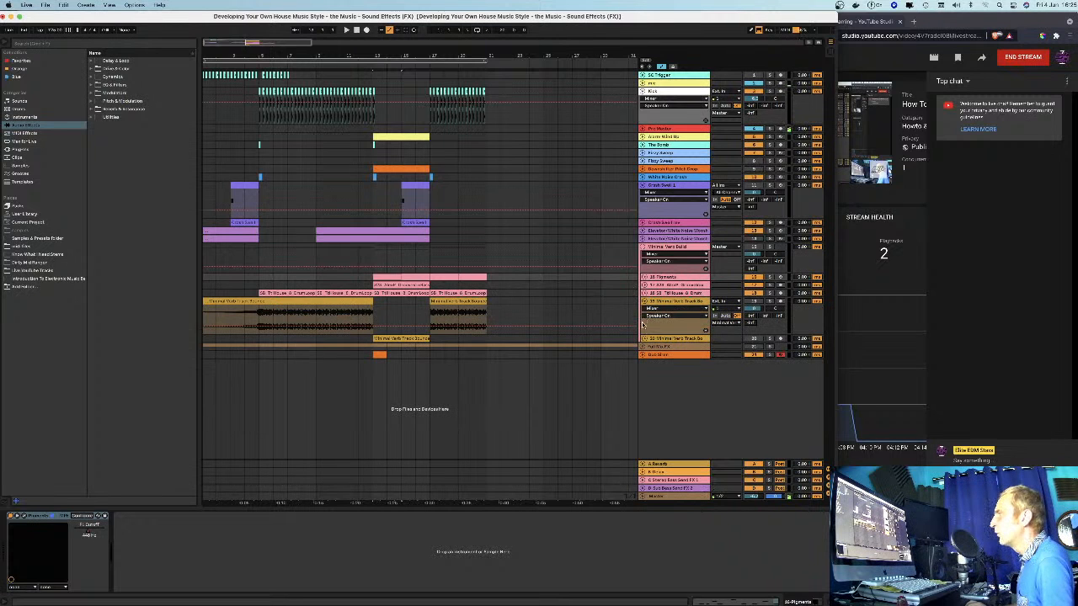
click(643, 338)
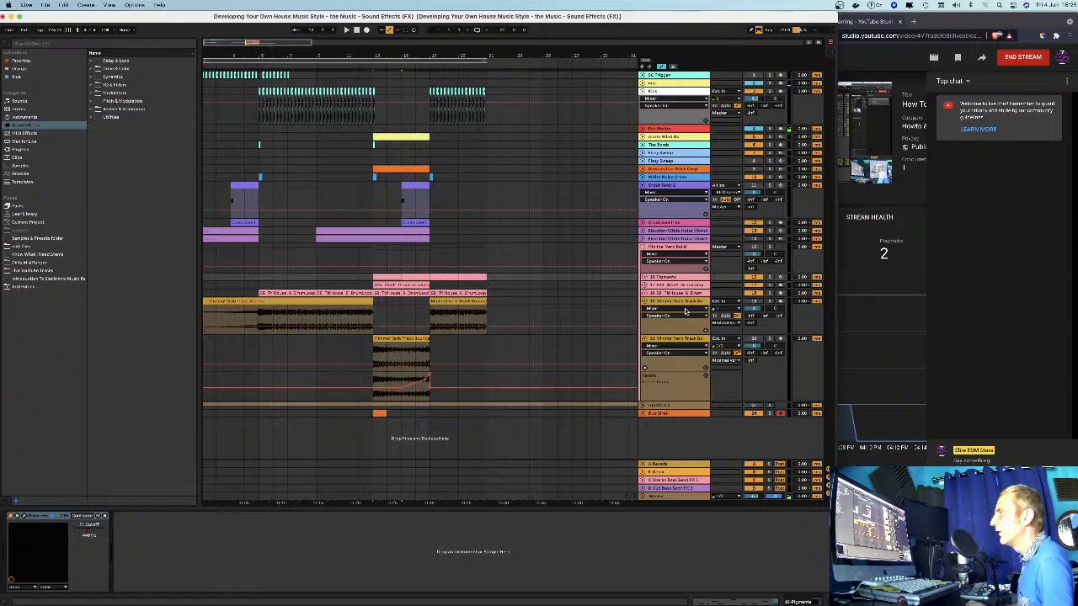
click(437, 329)
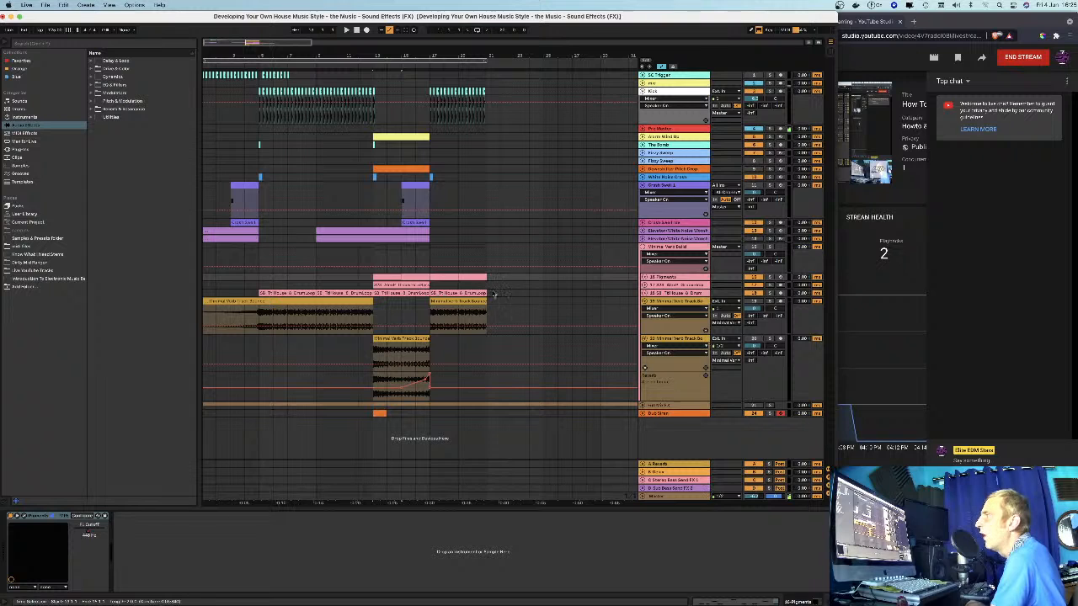
- Select the time range across the Pigments and GrooveVoxBass tracks and show the Export Audio/Video and Insert Audio Track commands without running them
drag(487, 287, 129, 274)
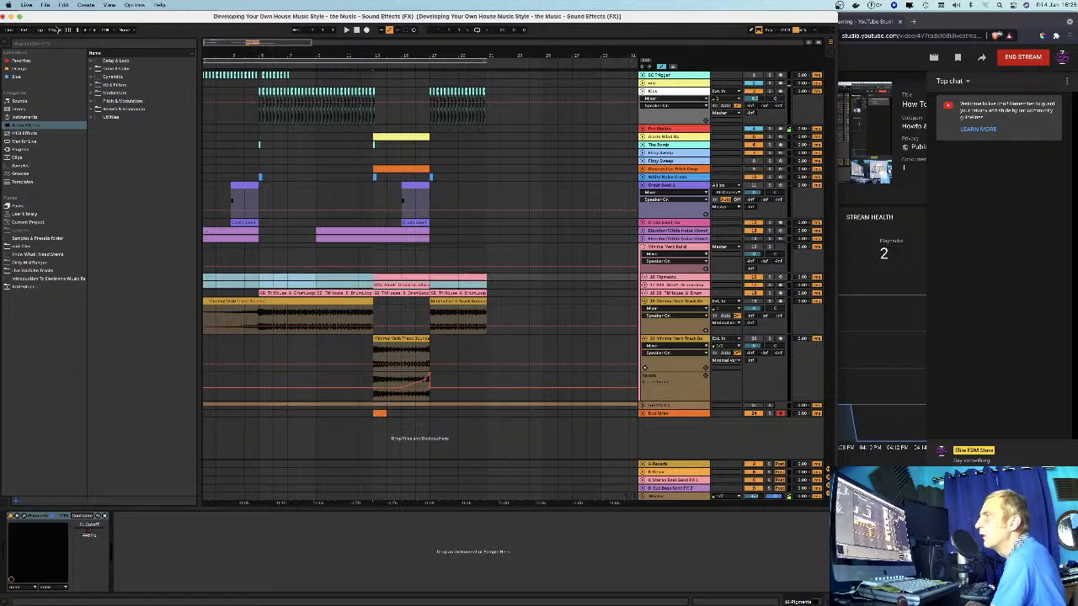
click(46, 6)
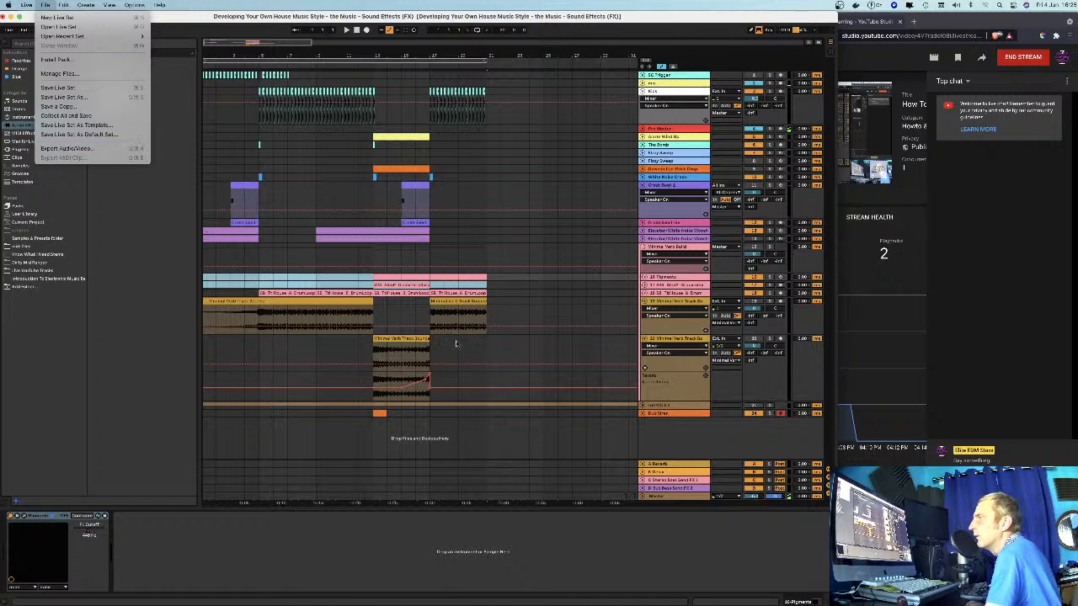
click(476, 301)
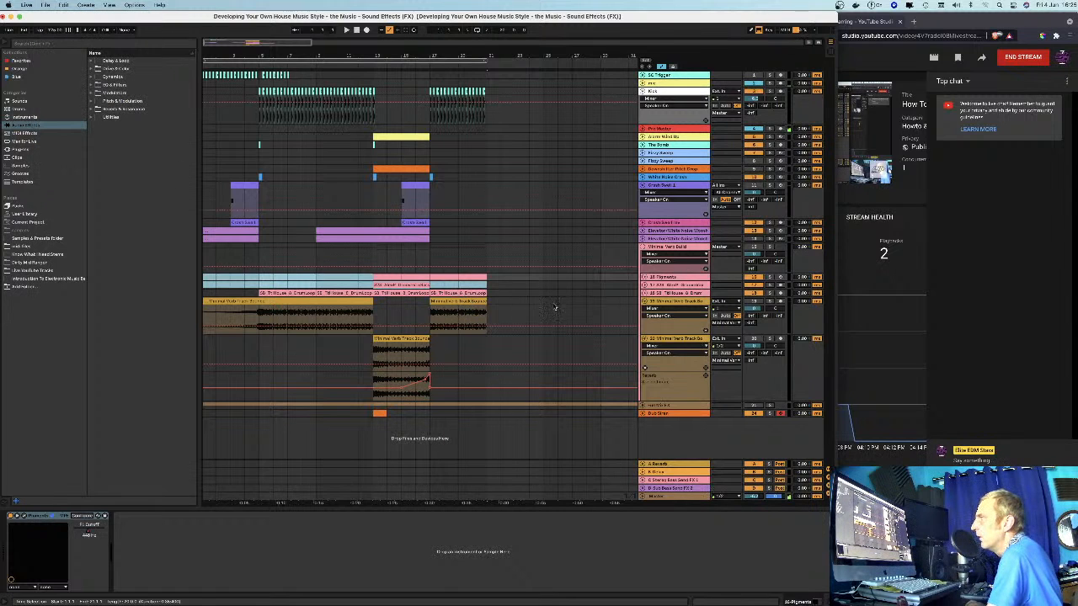
click(457, 315)
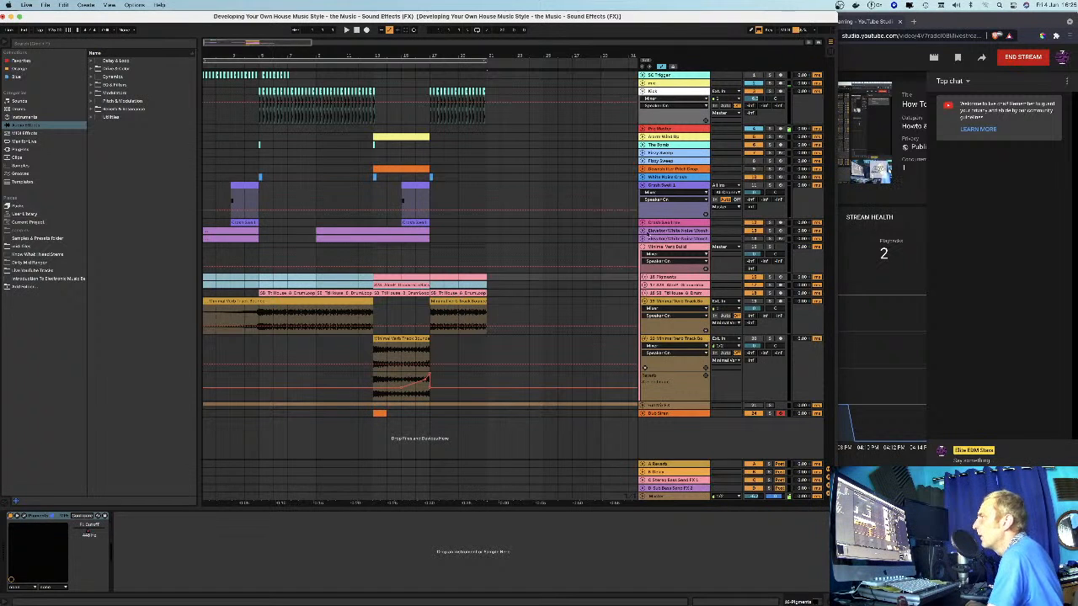
right_click(655, 429)
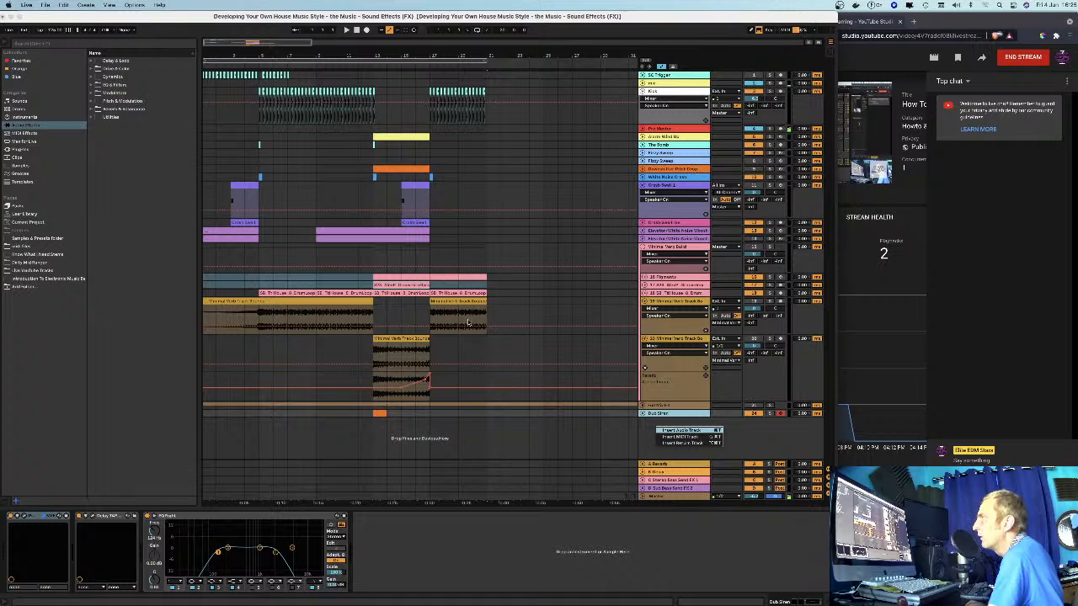
click(512, 362)
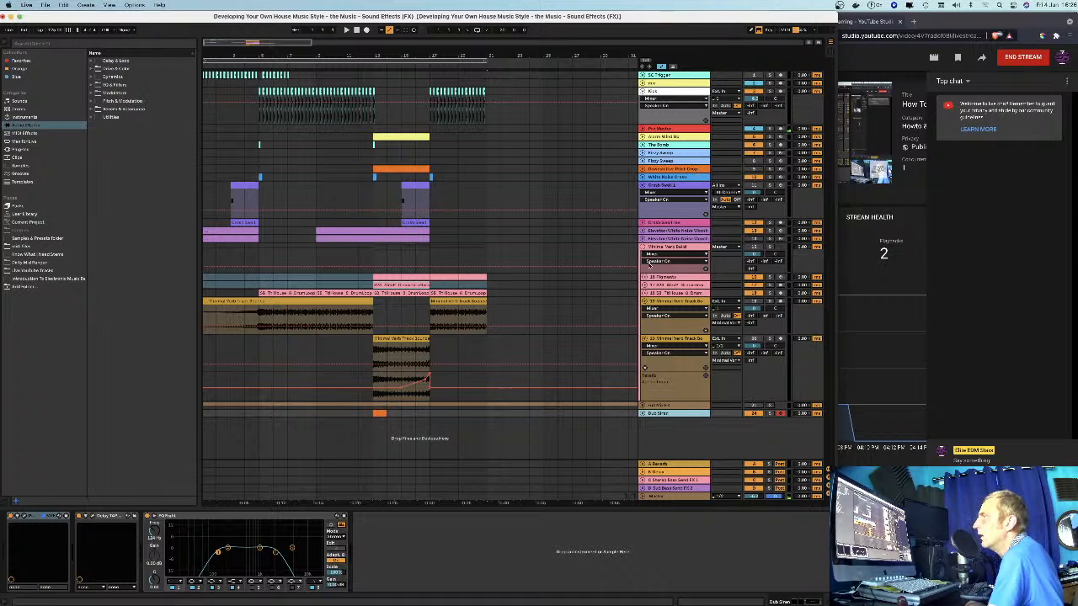
- Clear the time selection and play the arrangement from just before the first House drum loop clip into the section after the build
click(255, 284)
key(Delete)
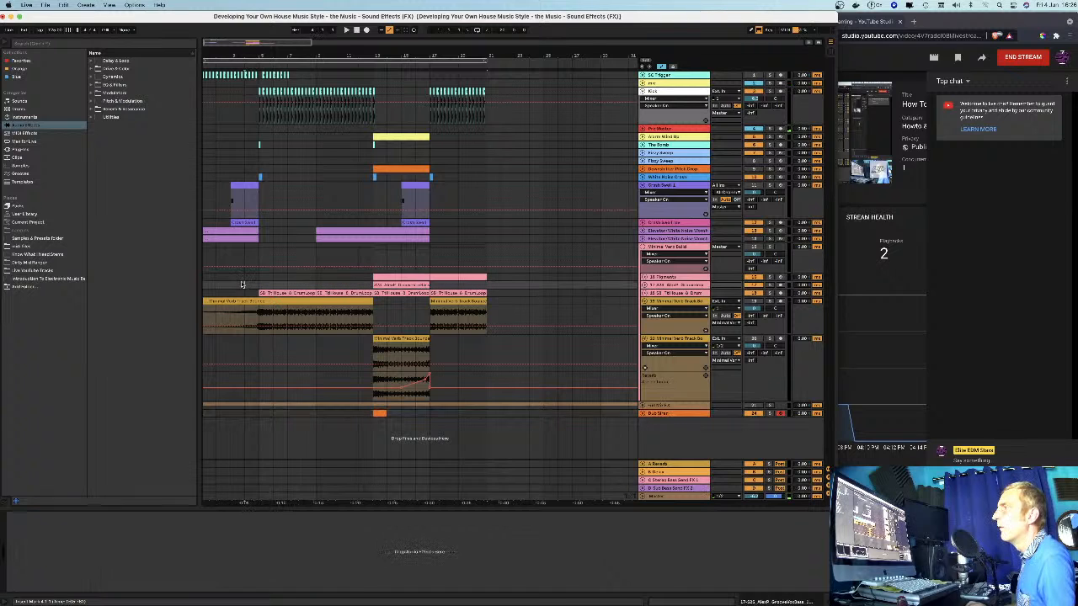
key(space)
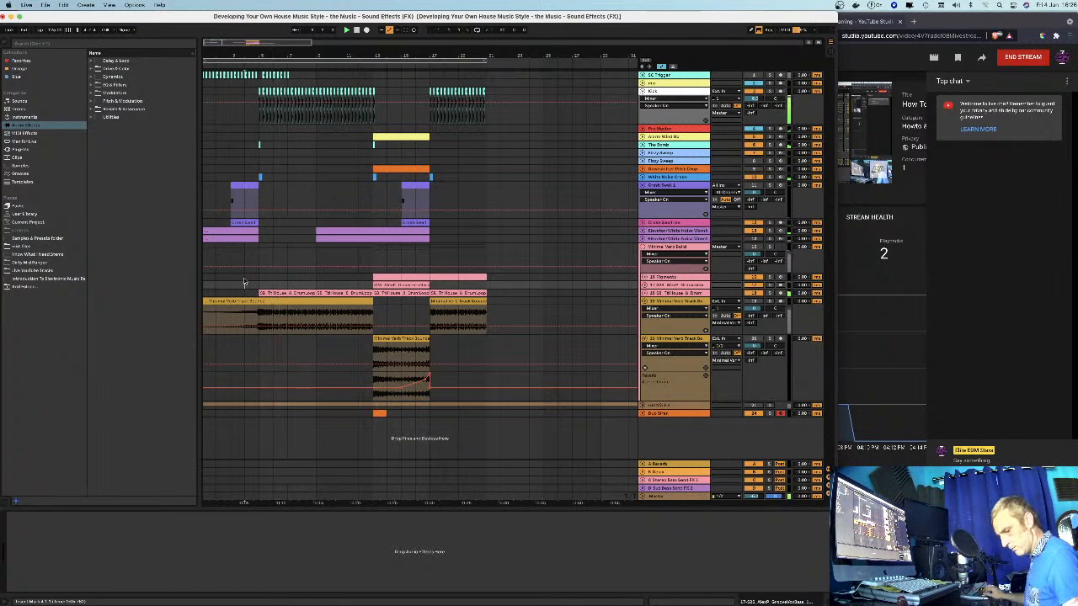
key(space)
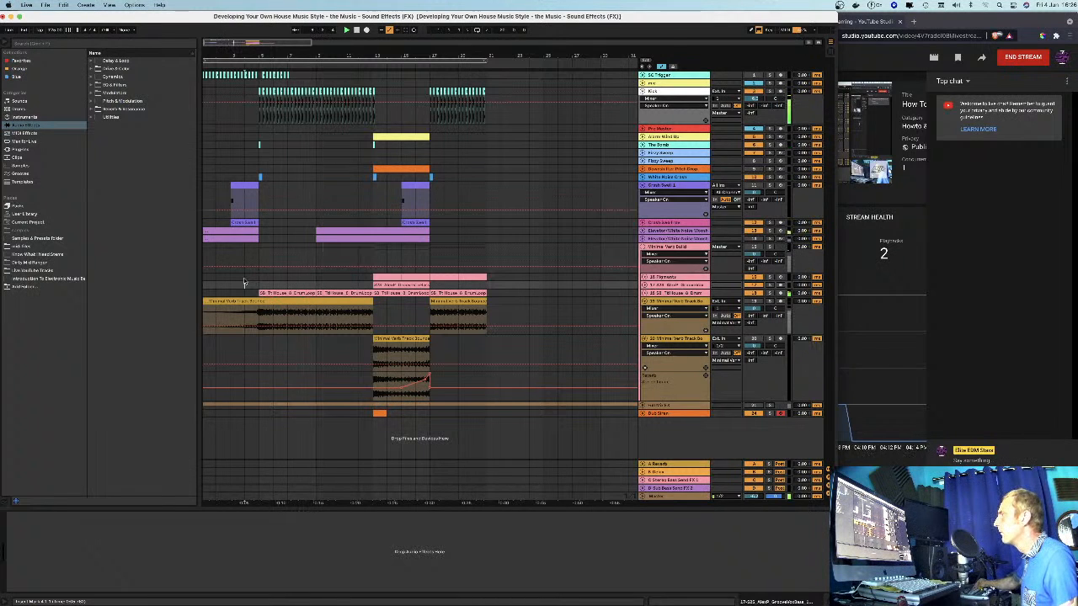
key(space)
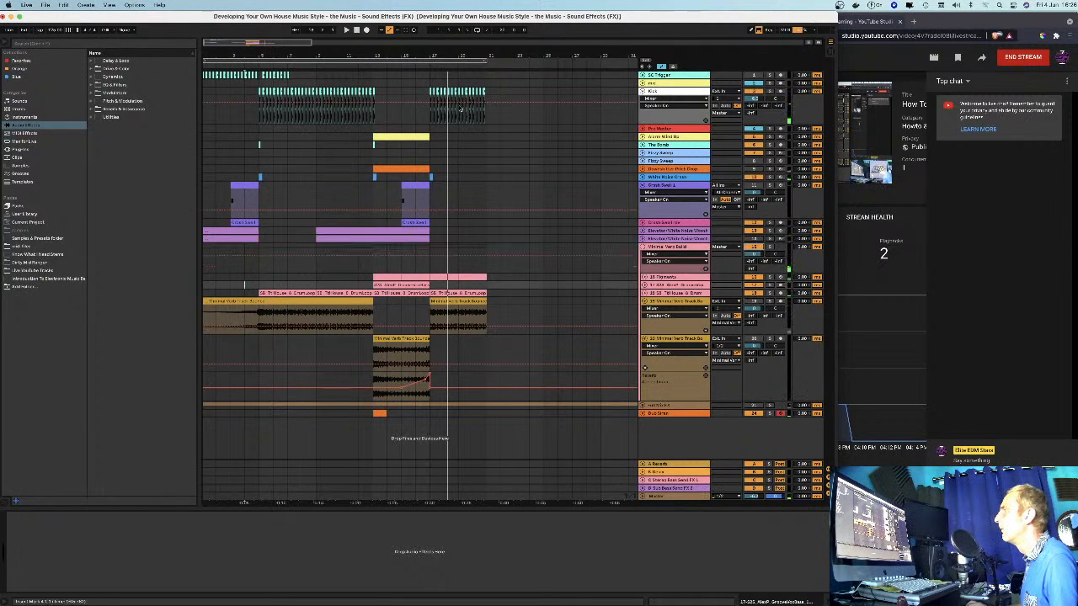
click(309, 67)
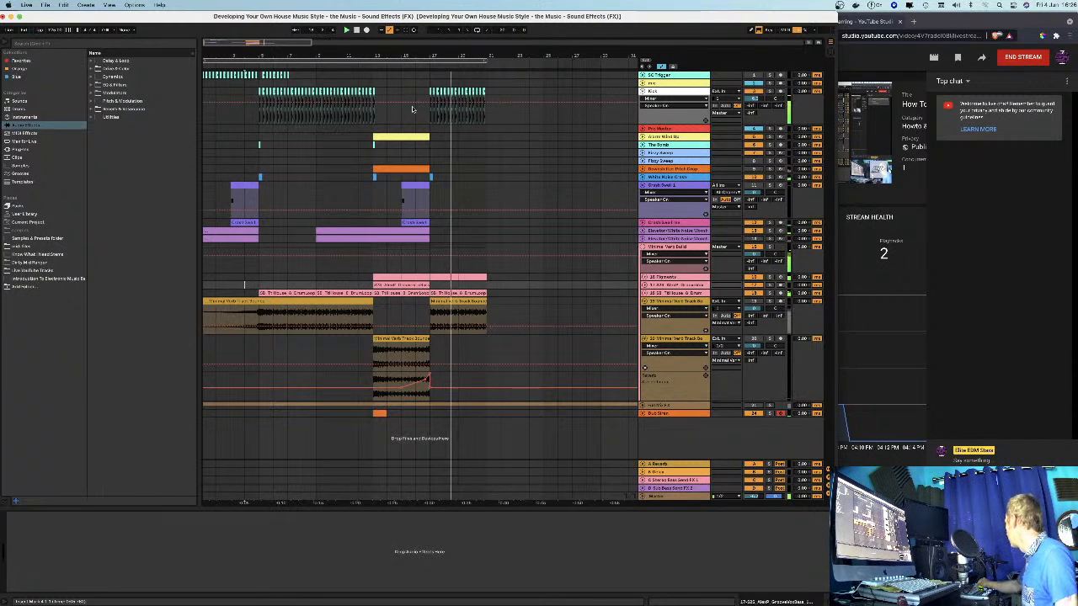
key(space)
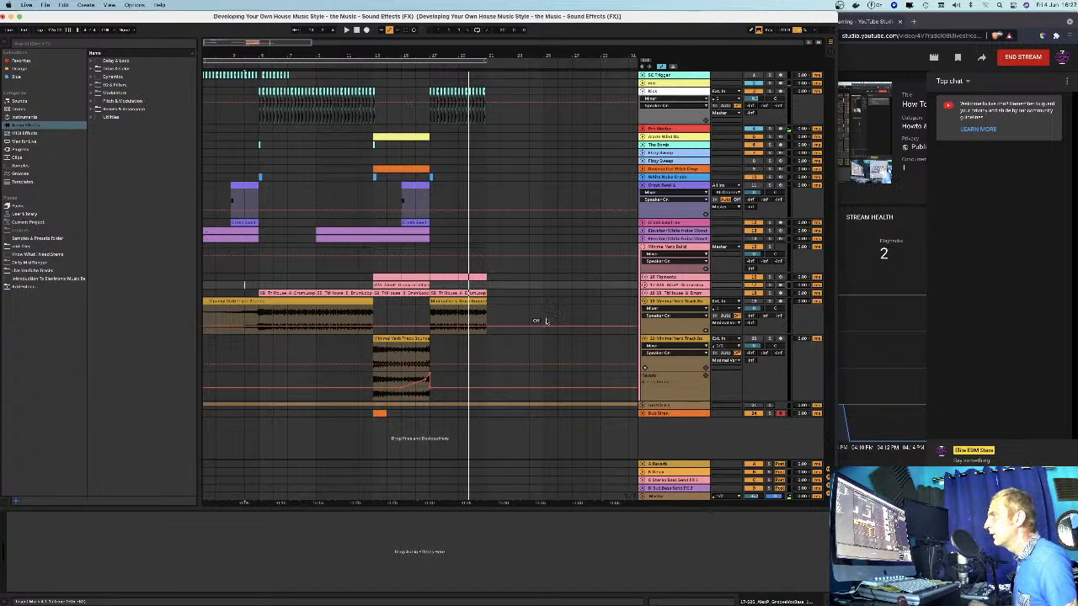
- Fold both Minimal Verb Track Bounce tracks and play the first bounce clip of the upper one from its start
click(644, 301)
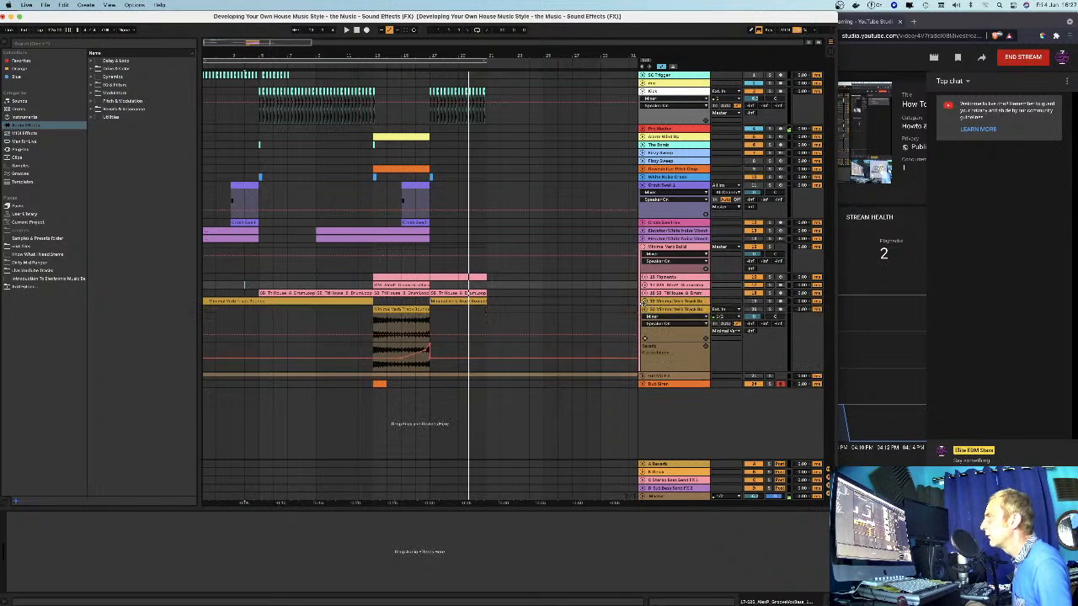
click(645, 308)
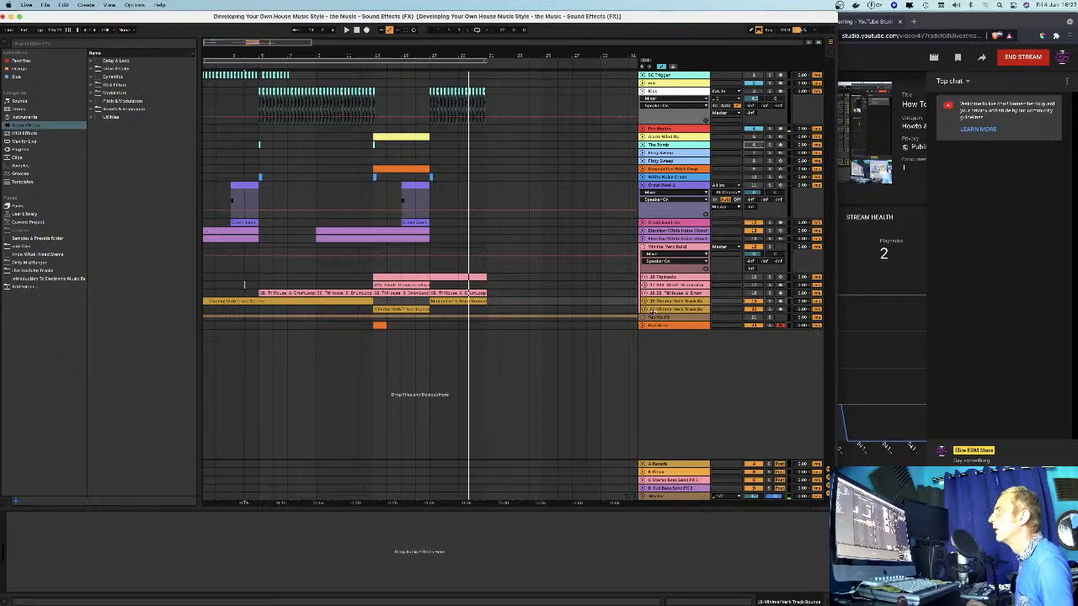
click(680, 302)
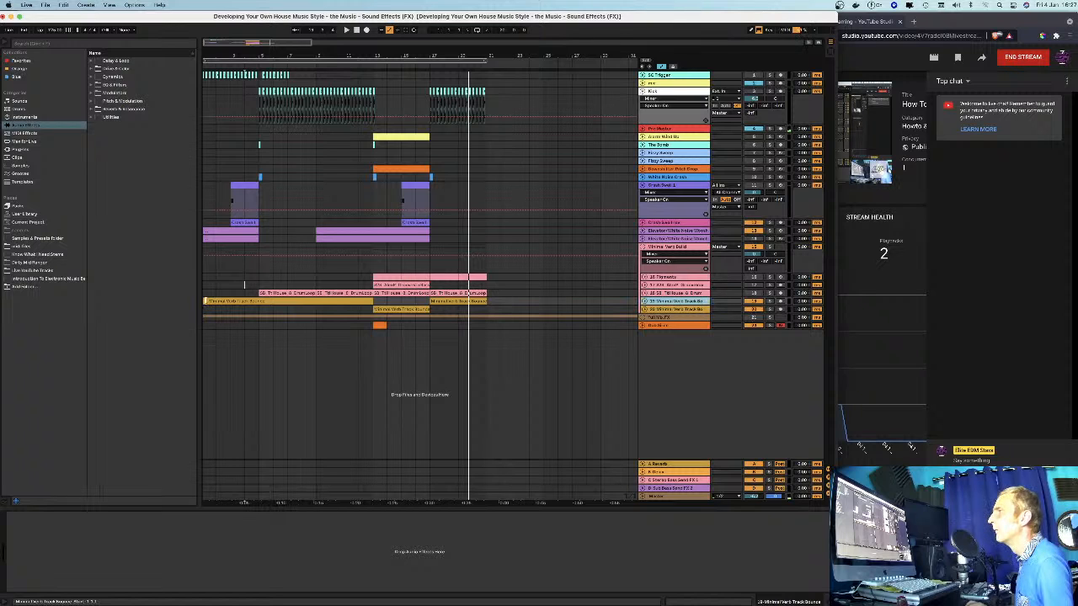
click(205, 300)
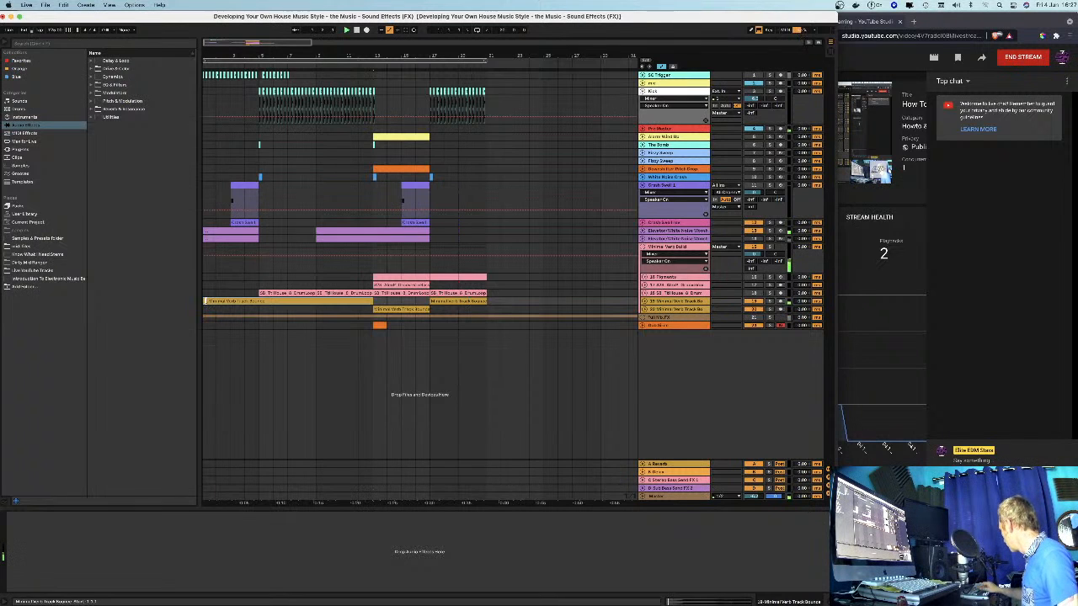
key(space)
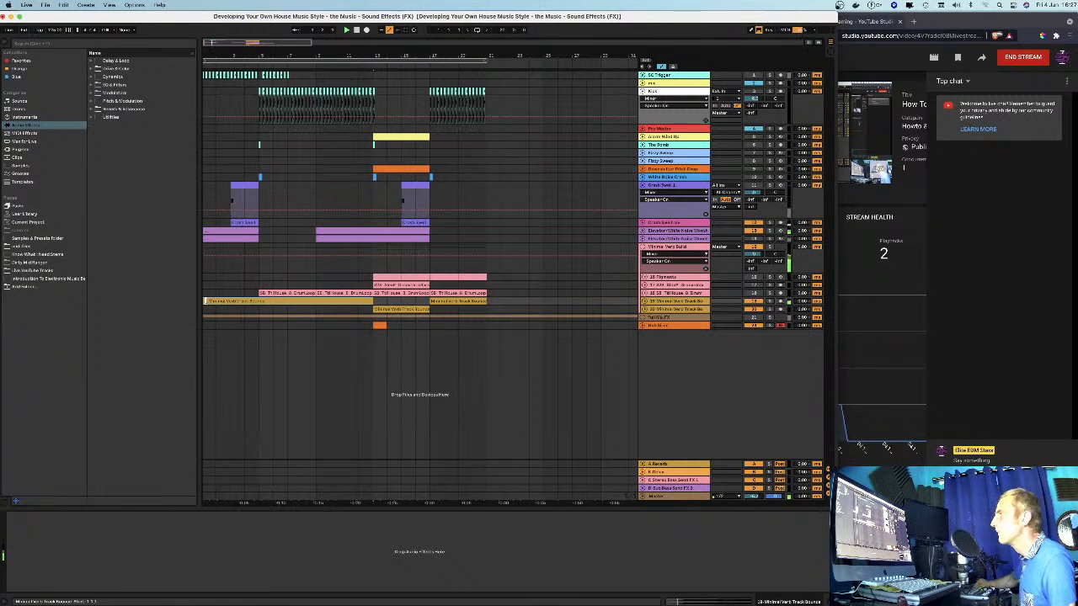
key(space)
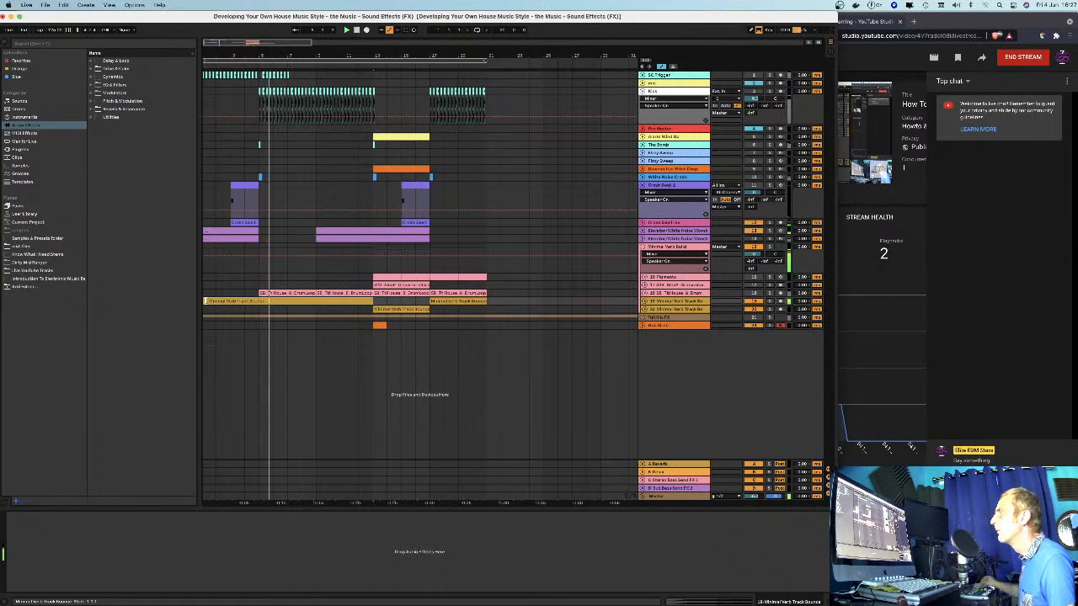
- Unfold both Minimal Verb Track Bounce tracks, show the lower one's devices and play its clip with the track soloed
click(646, 302)
click(644, 338)
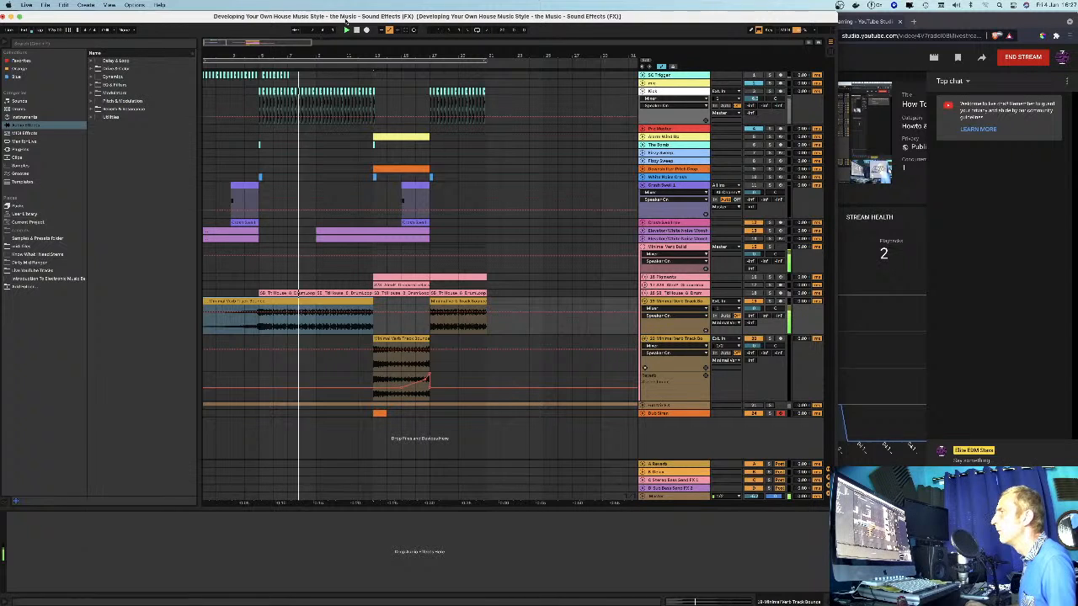
drag(322, 56, 320, 70)
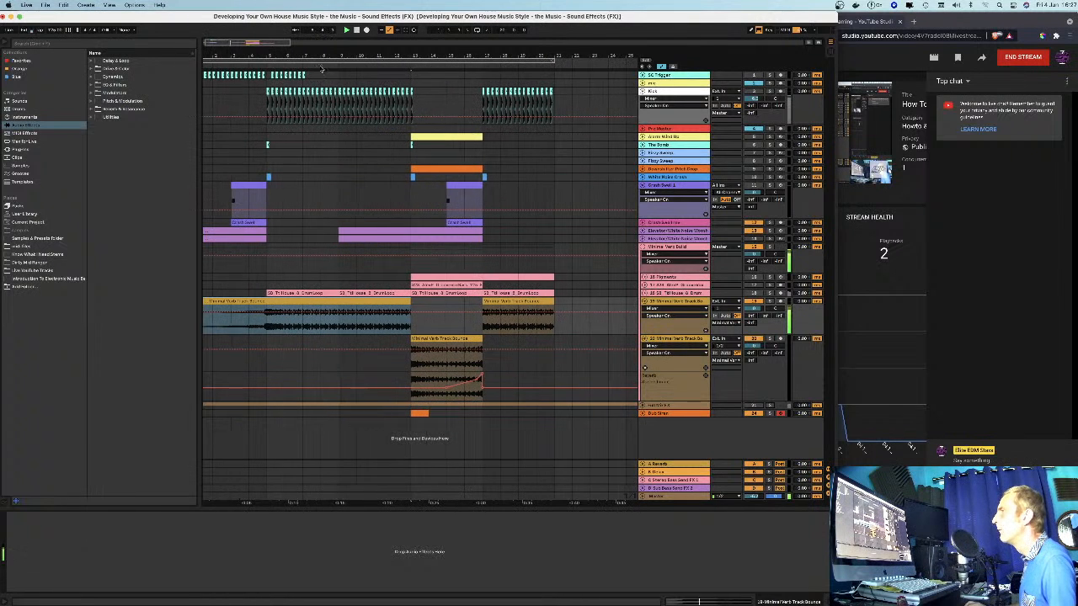
click(686, 348)
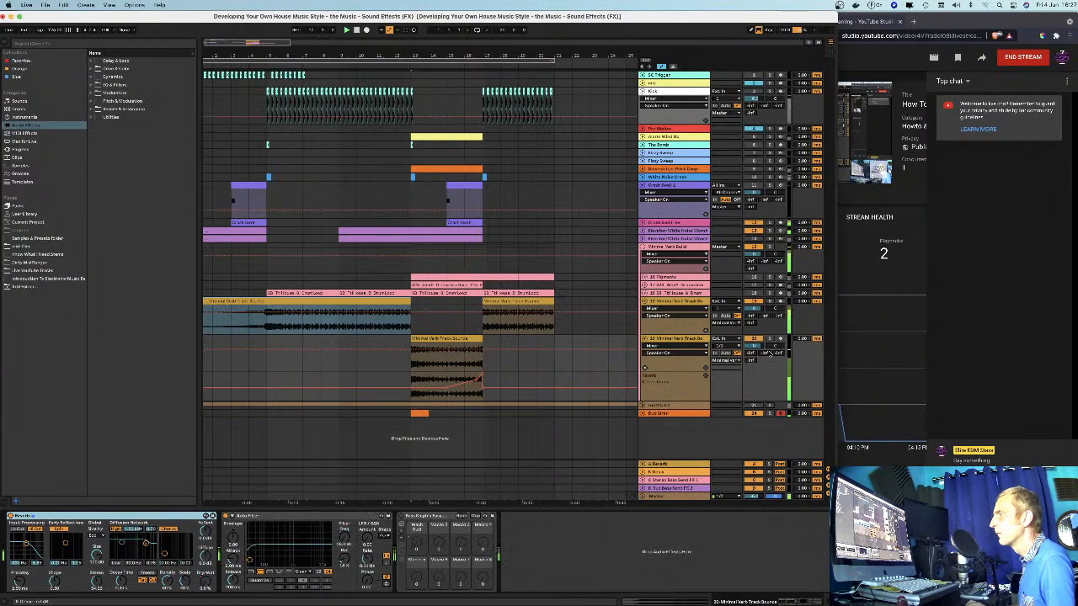
click(433, 338)
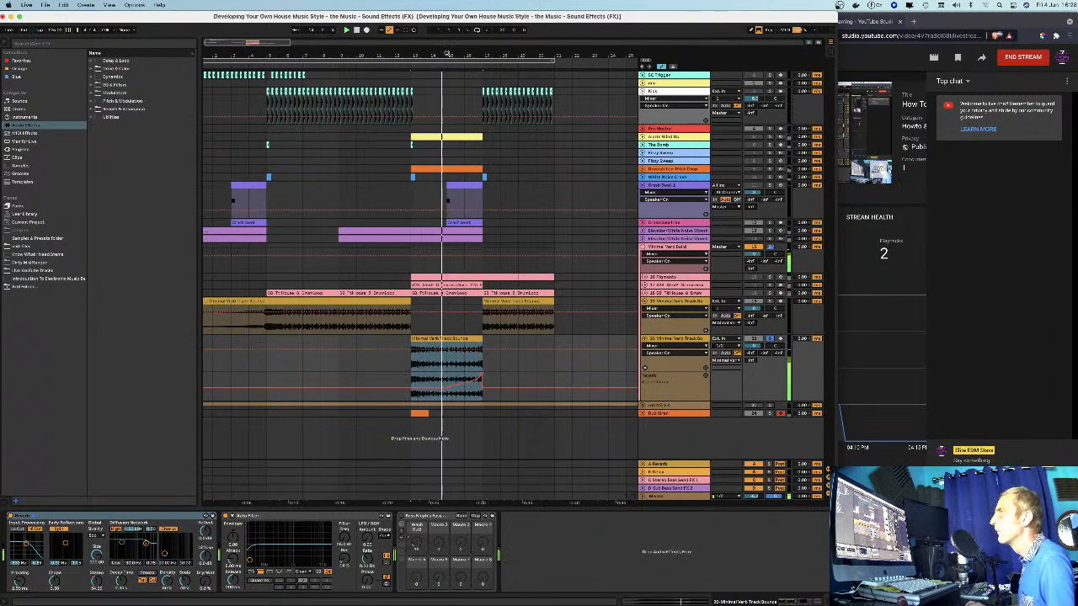
- Edit the end of the rising Reverb automation on the lower Minimal Verb Track Bounce clip and play from bar 16
scroll(448, 54, up, 5)
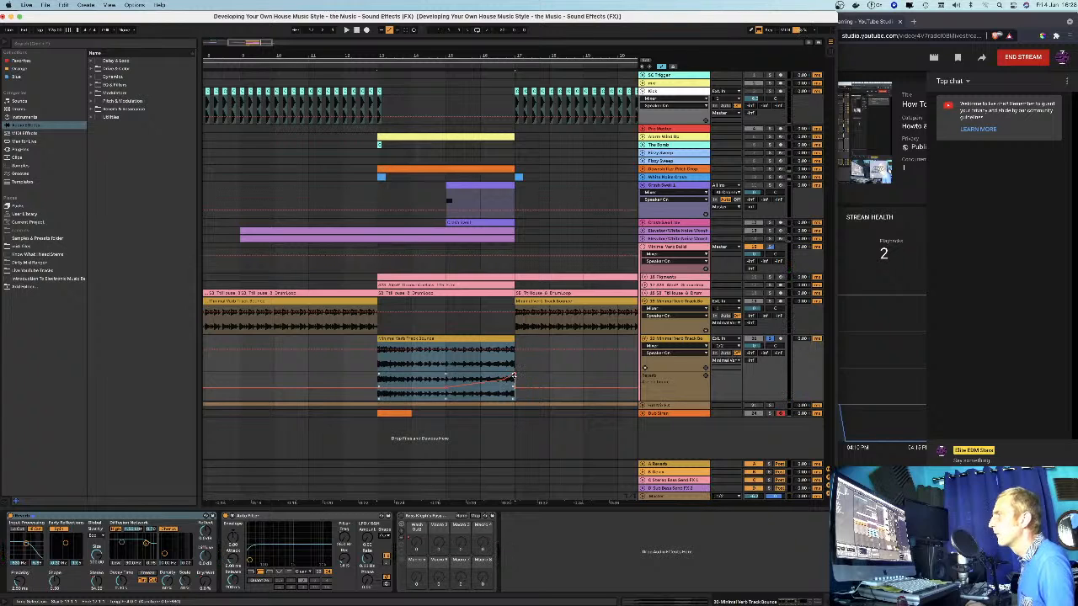
click(517, 380)
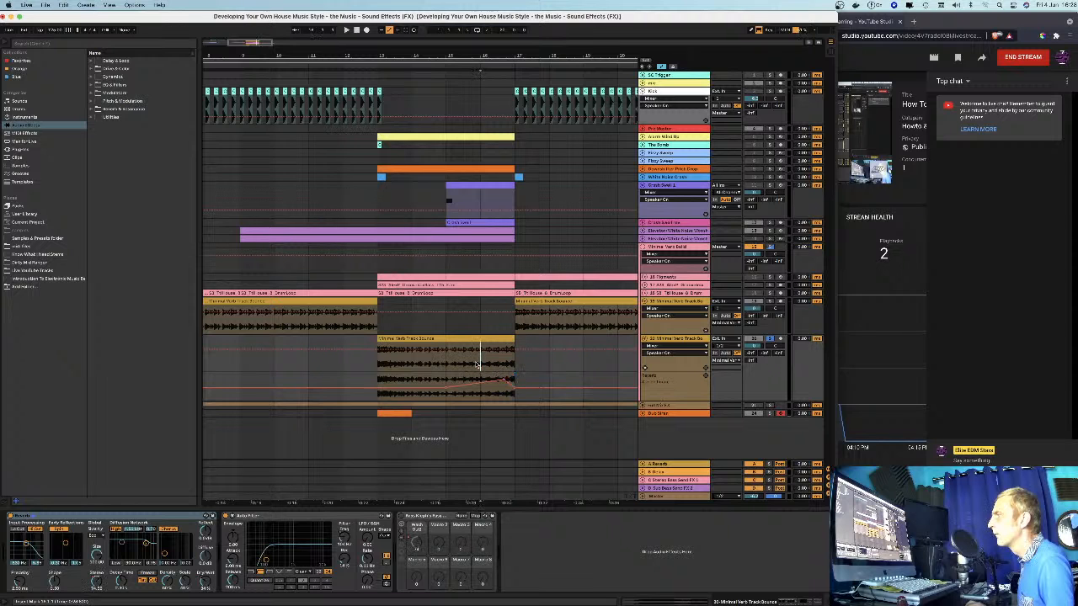
key(space)
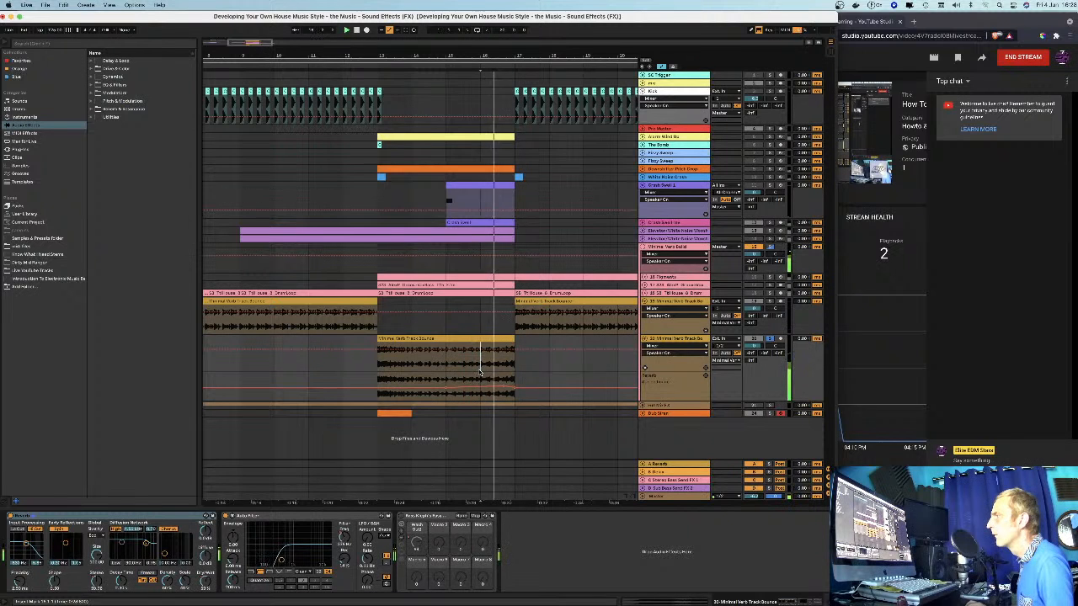
- Show the Auto Filter Frequency automation on the lower Minimal Verb Track Bounce track and stop playback after the build
click(345, 543)
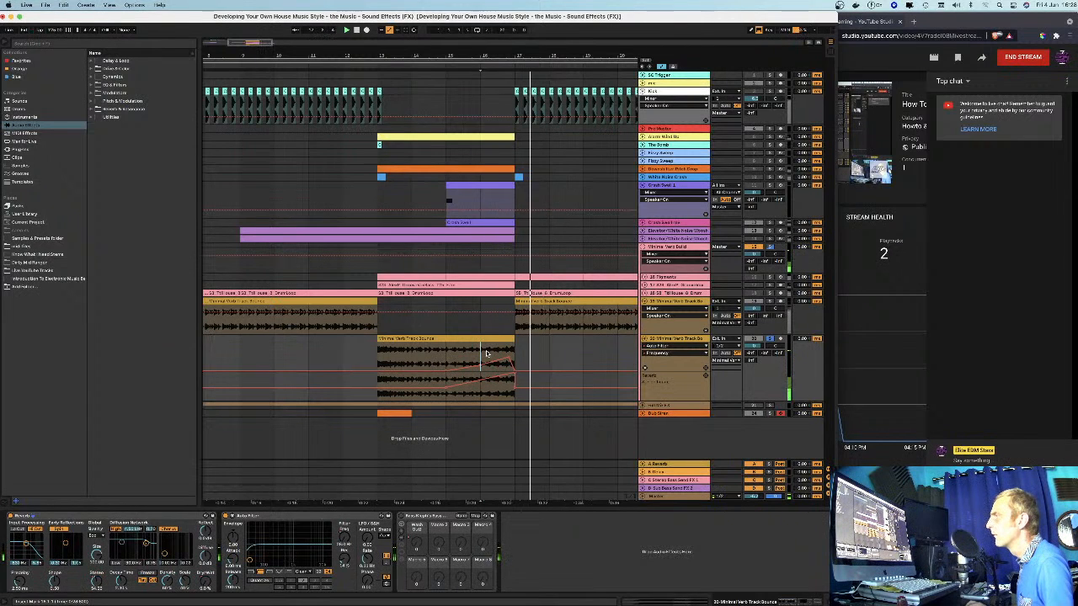
key(space)
key(space)
drag(518, 56, 517, 88)
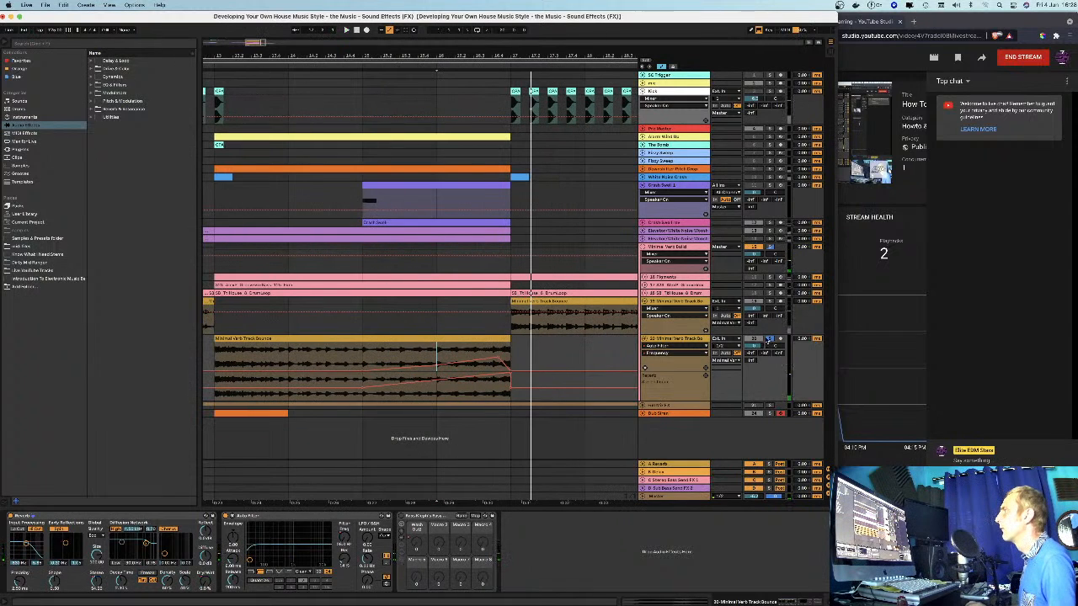
- Unsolo the lower Minimal Verb Track Bounce track and play the full mix from bar 16 into the section after the build
click(768, 338)
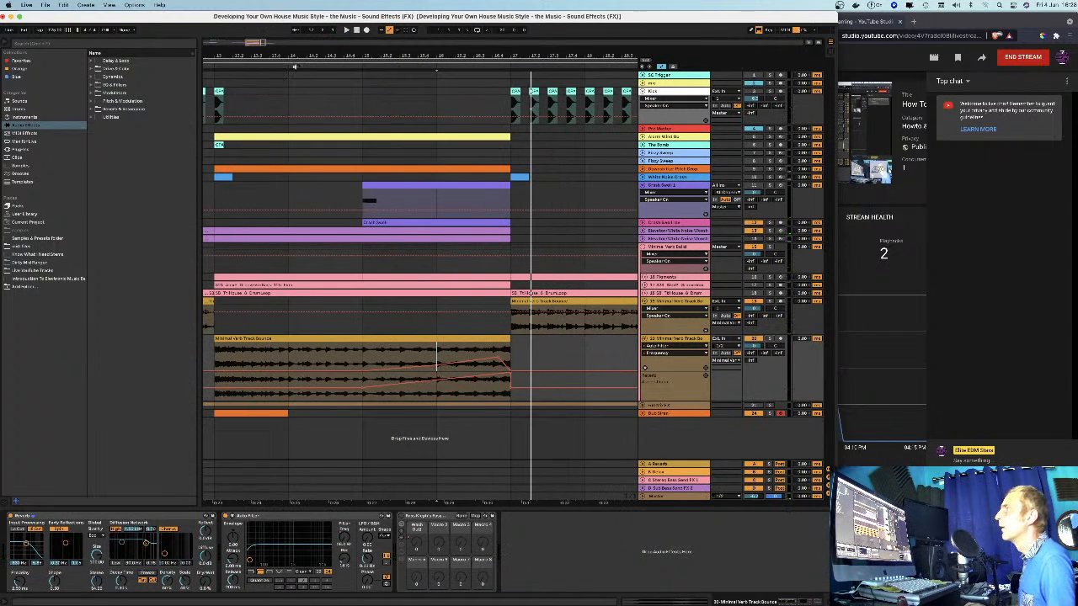
key(space)
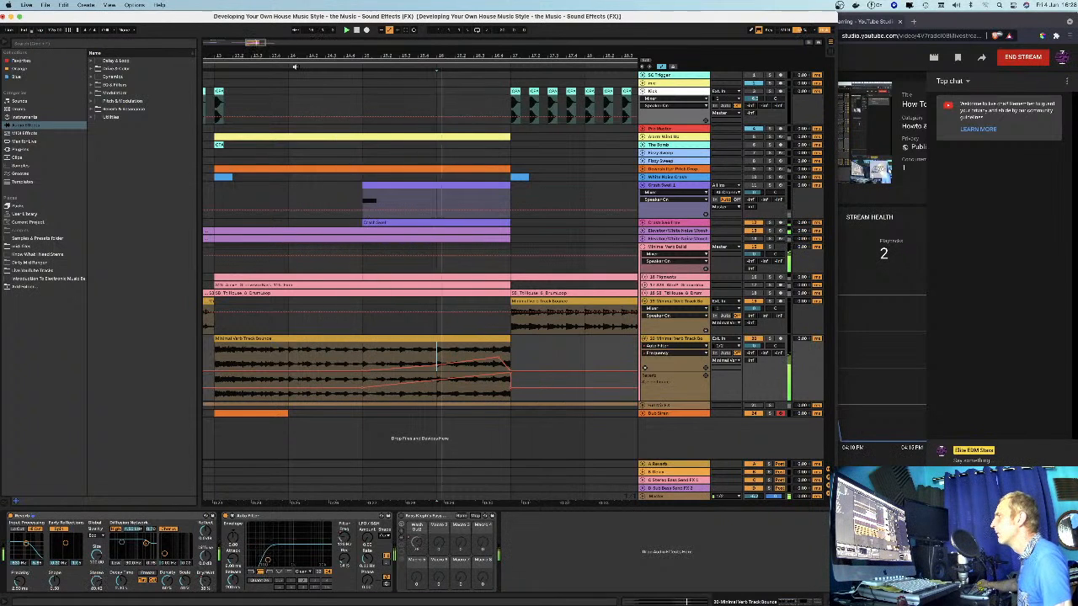
key(space)
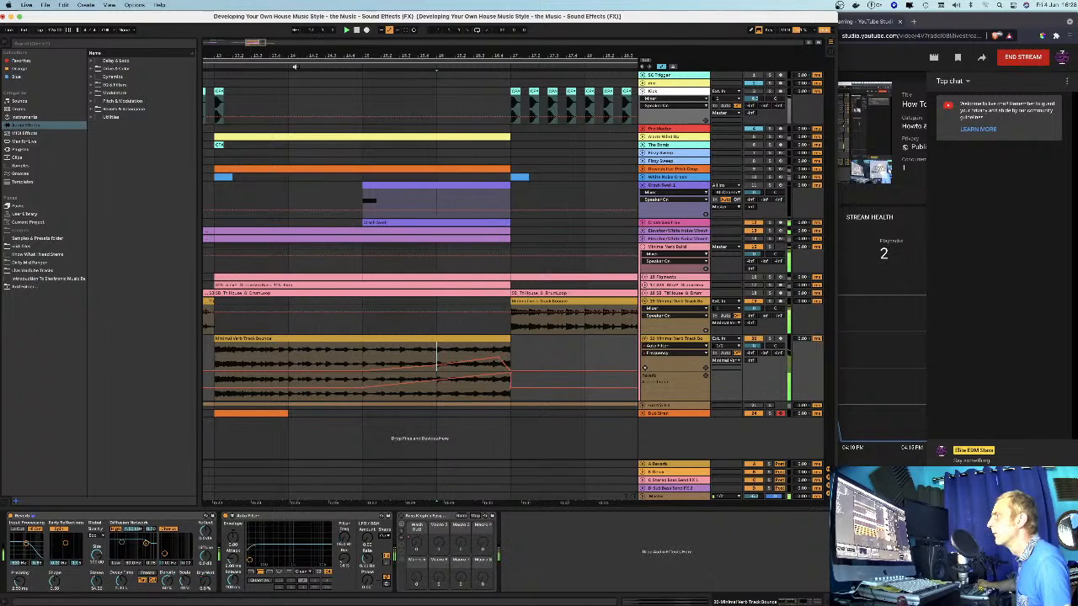
key(space)
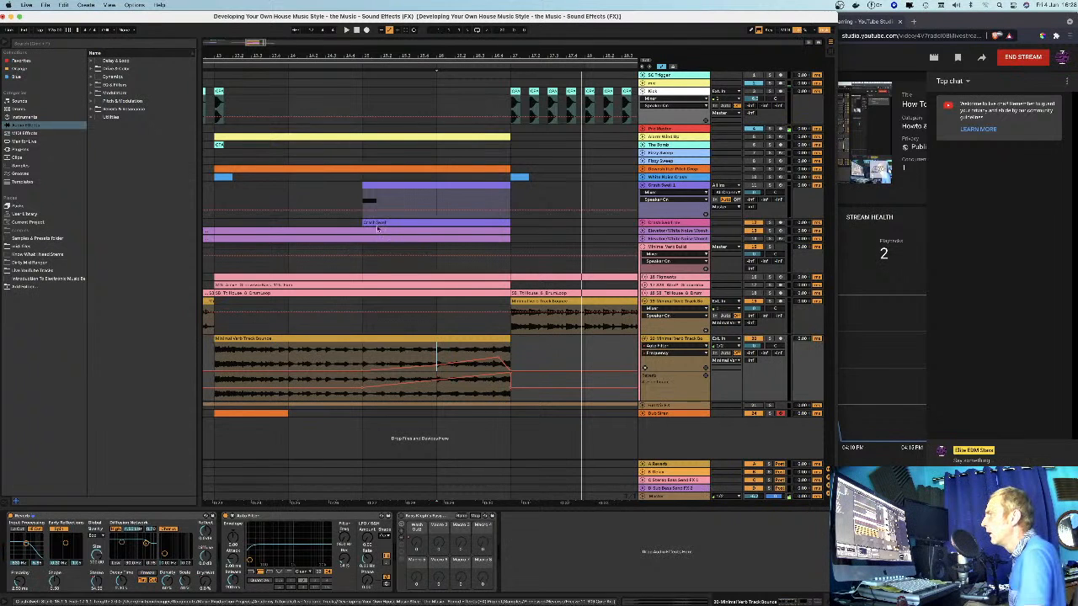
- Unfold the groove loop track above the drum loop, examine the end of its clip before bar 17 and fold the track again
drag(465, 53, 466, 93)
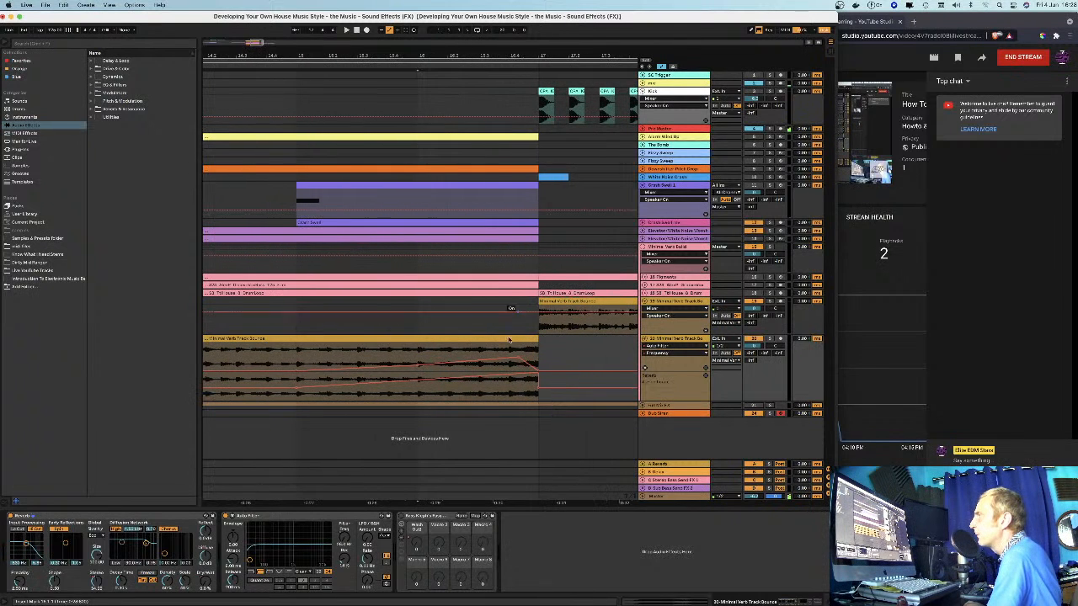
drag(497, 51, 496, 38)
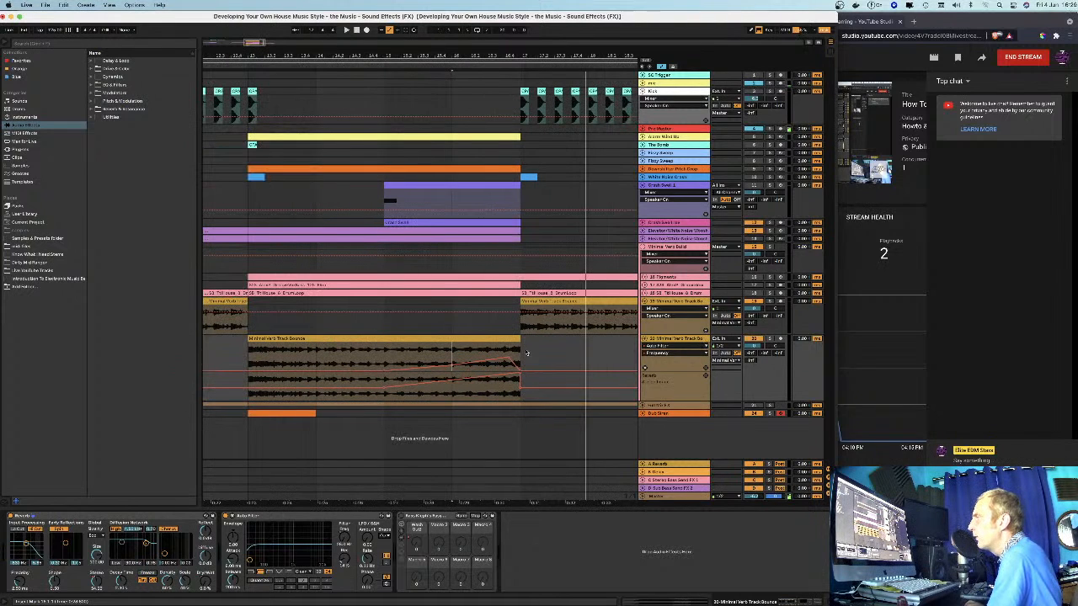
click(644, 285)
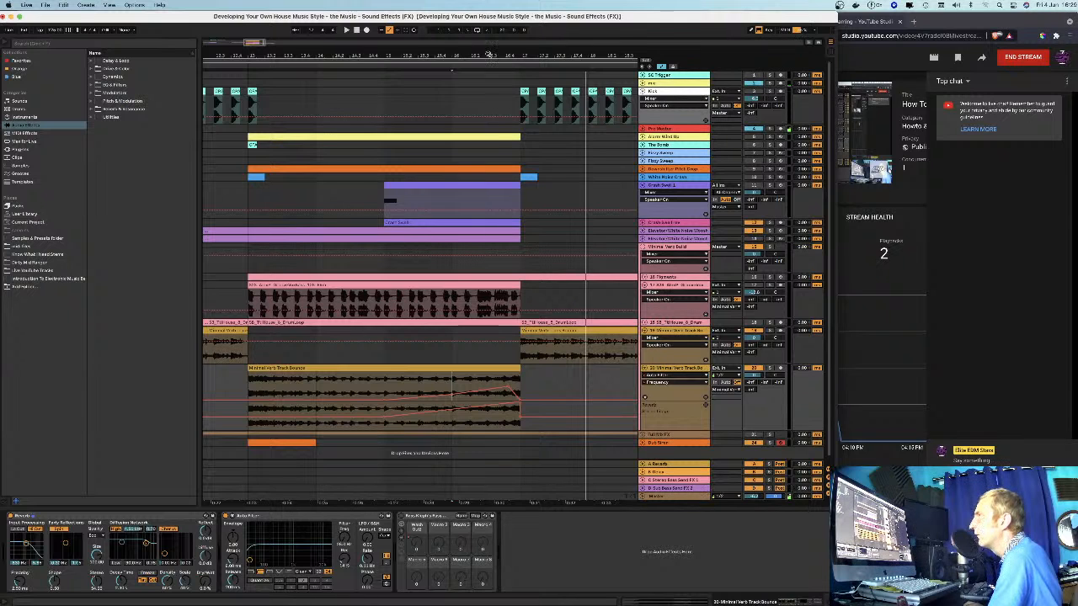
drag(488, 54, 461, 77)
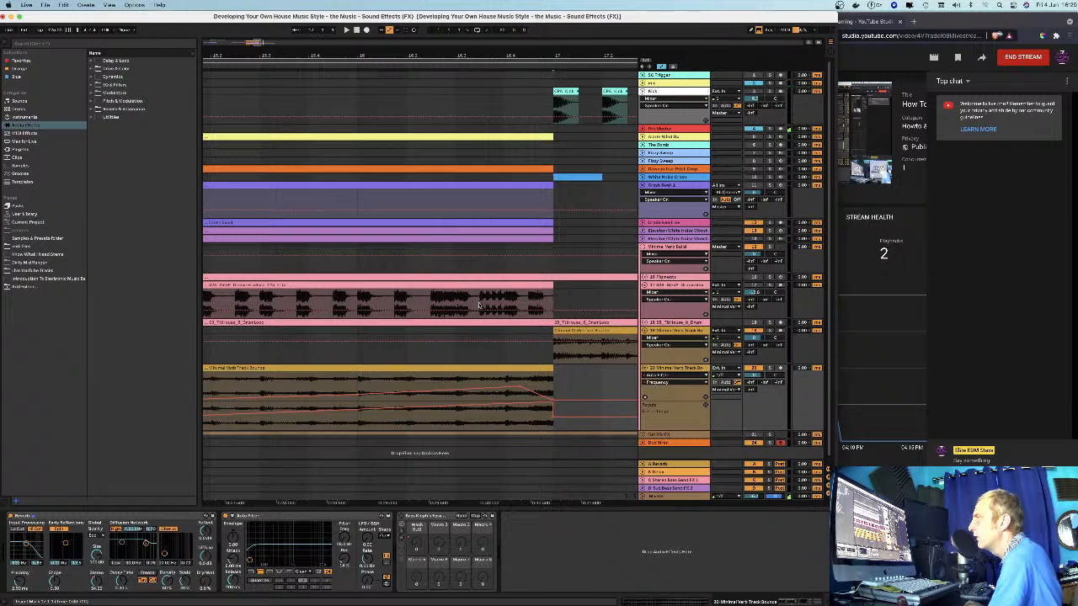
right_click(479, 305)
click(661, 287)
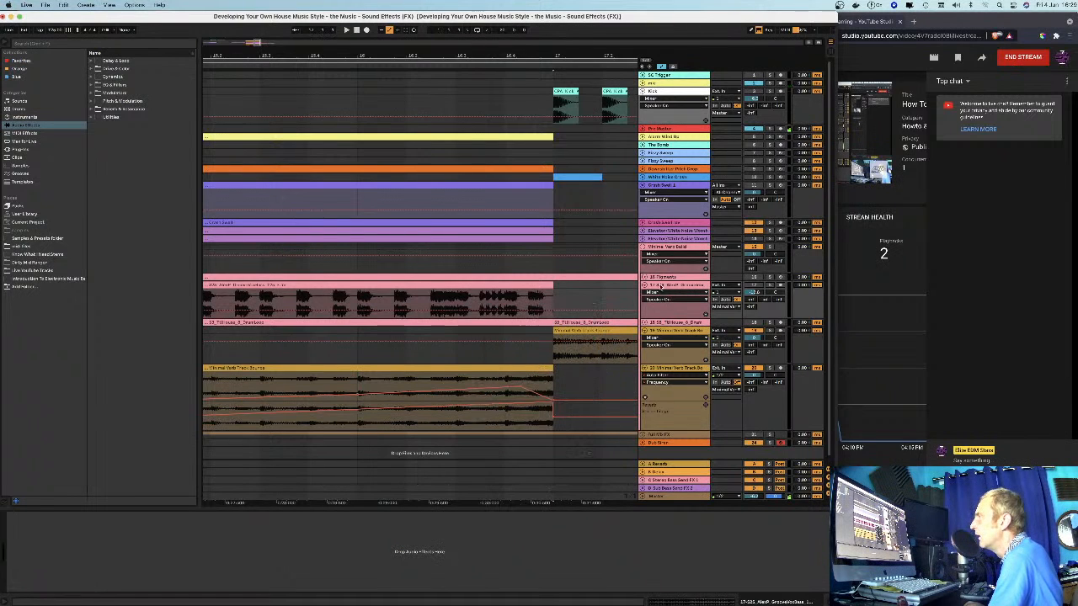
click(643, 285)
drag(516, 49, 553, 8)
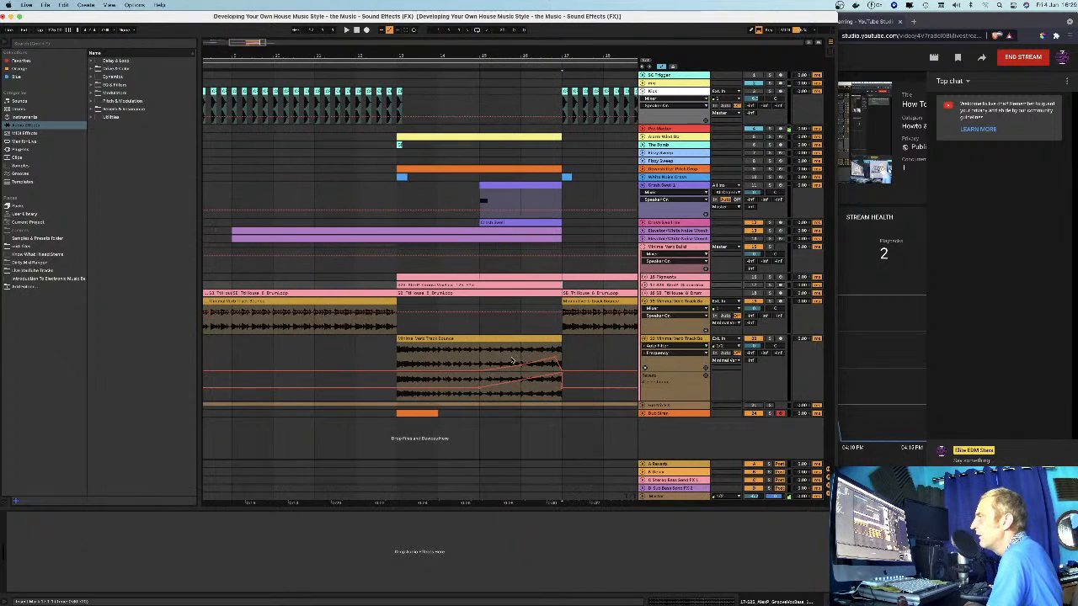
- On the lower Minimal Verb Track Bounce track, switch off the Reverb and Auto Filter and switch on the Wash Out rack
click(682, 339)
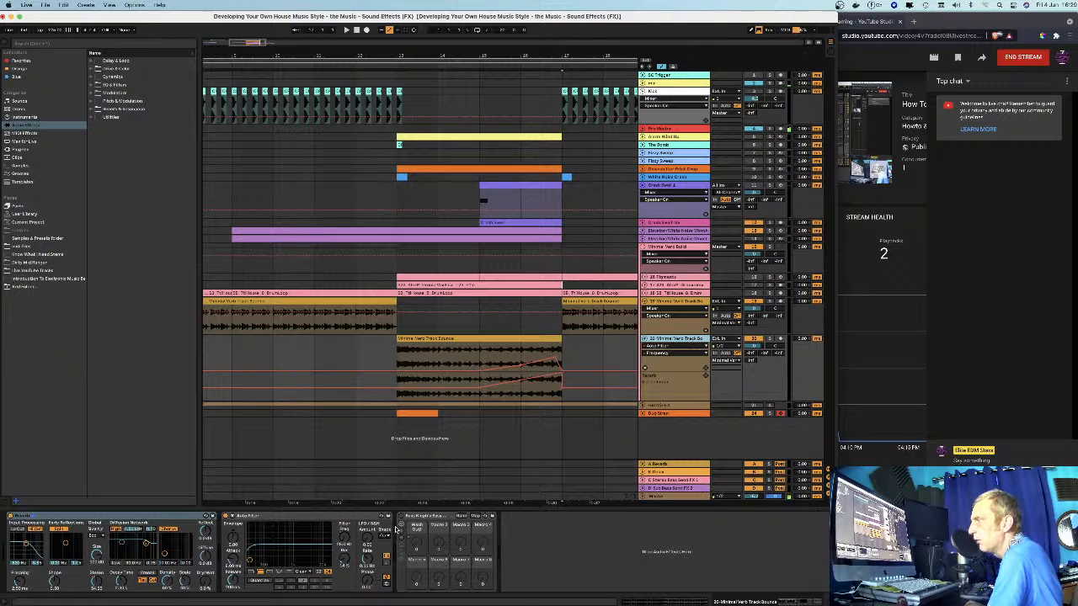
click(193, 515)
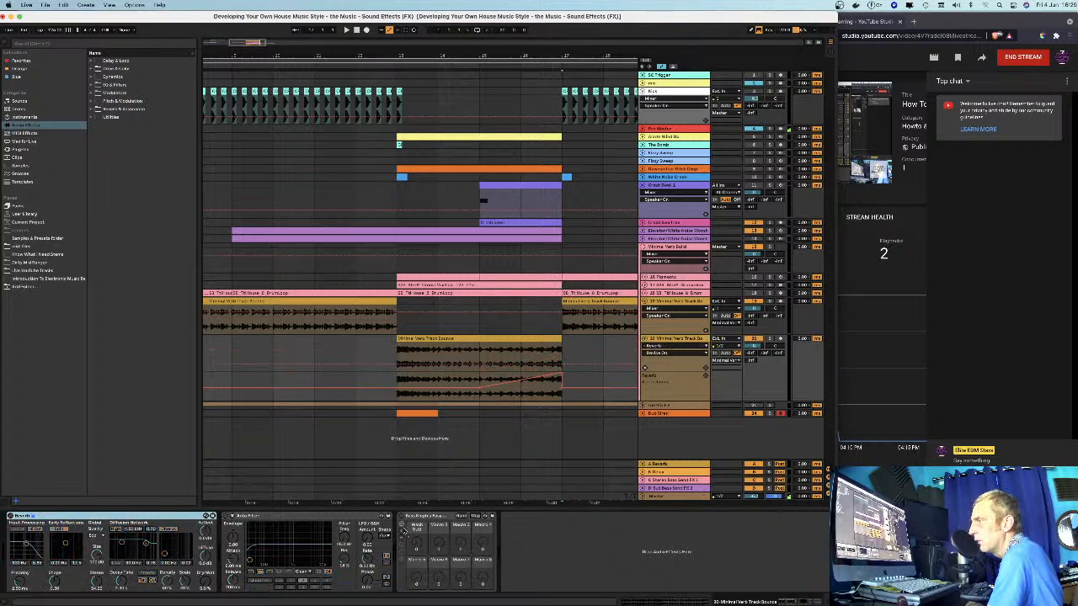
click(402, 519)
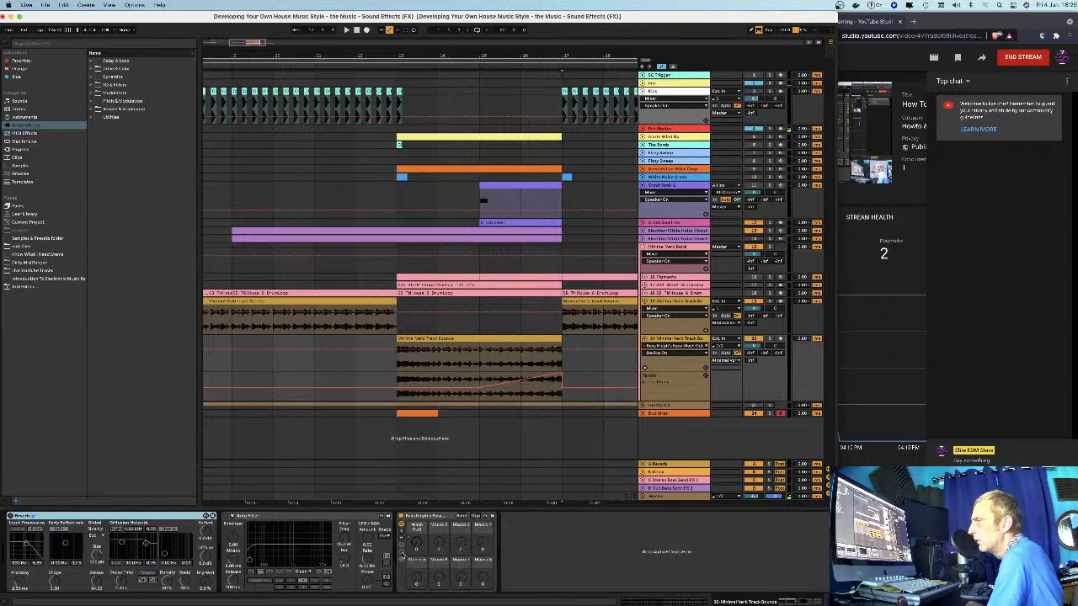
- Show the devices inside the Wash Out rack, unfold its Reverb, EQ Eight and Filter Delay, and examine the whole chain
click(402, 555)
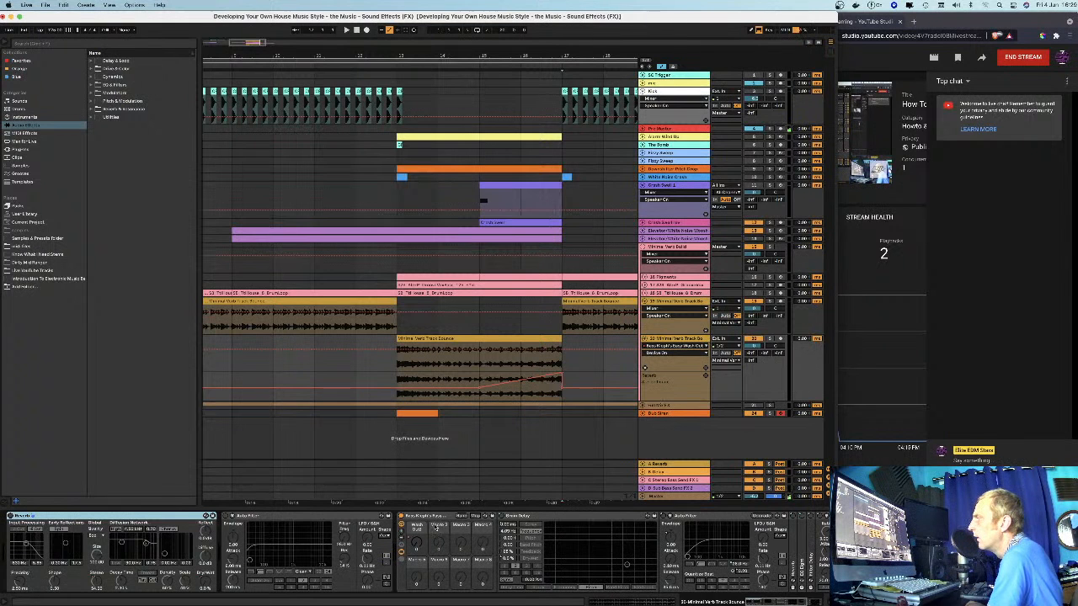
scroll(615, 568, right, 5)
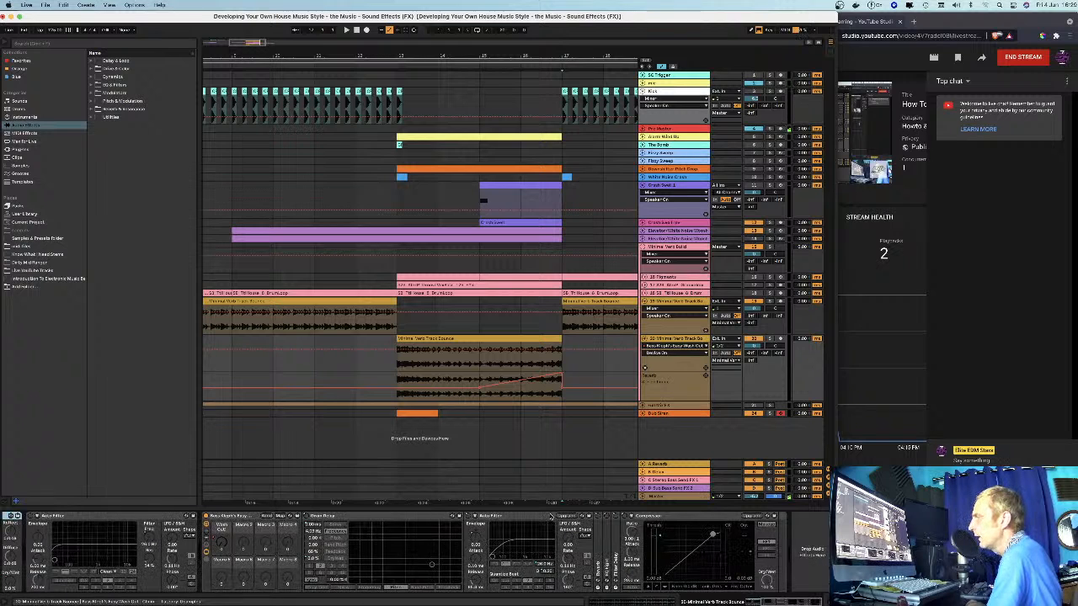
click(560, 519)
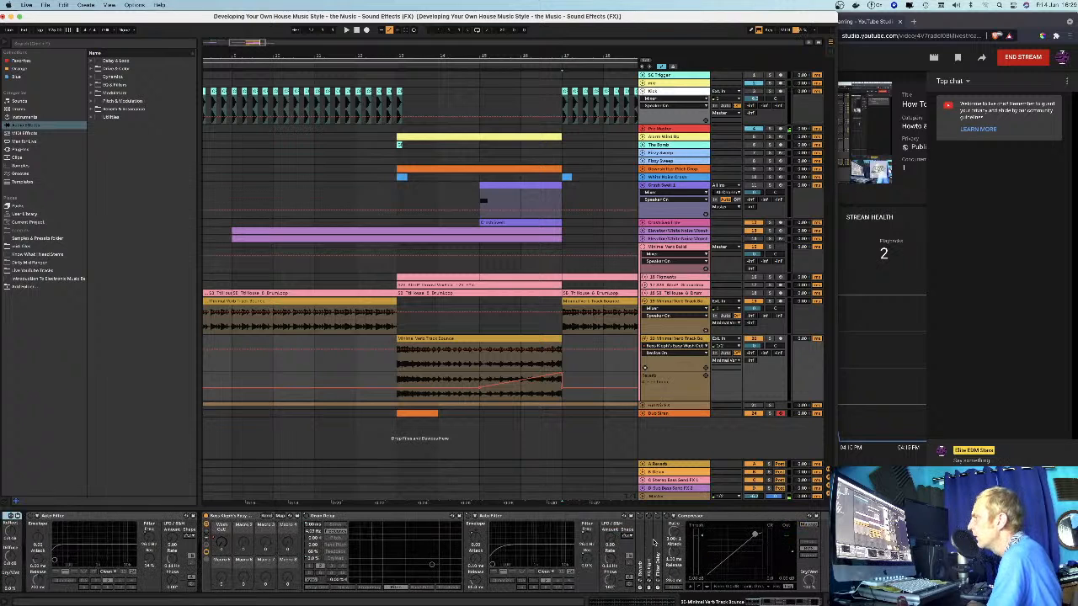
double_click(640, 571)
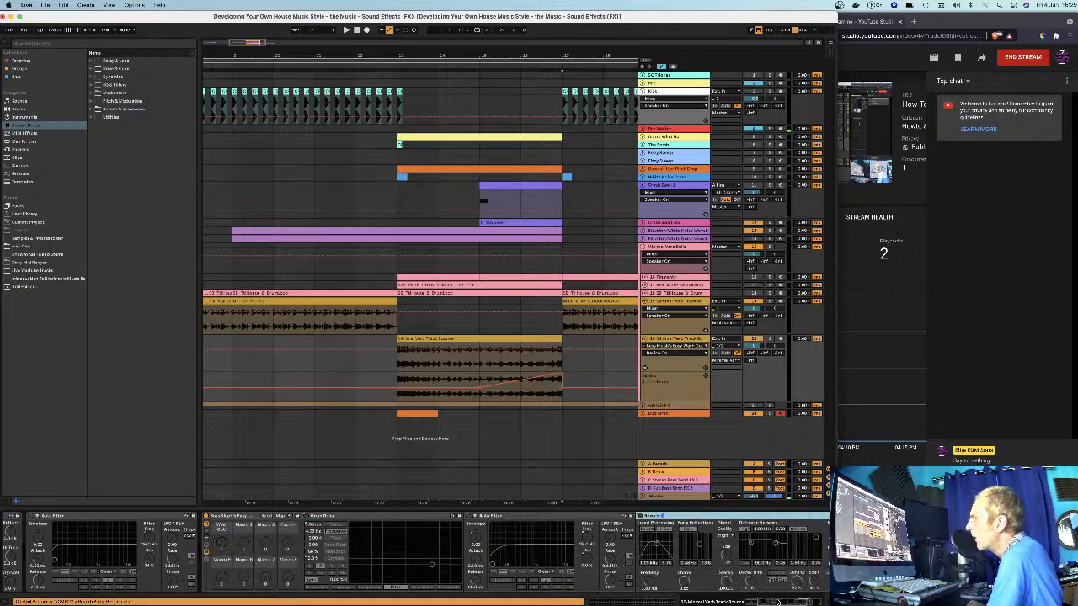
scroll(608, 560, right, 5)
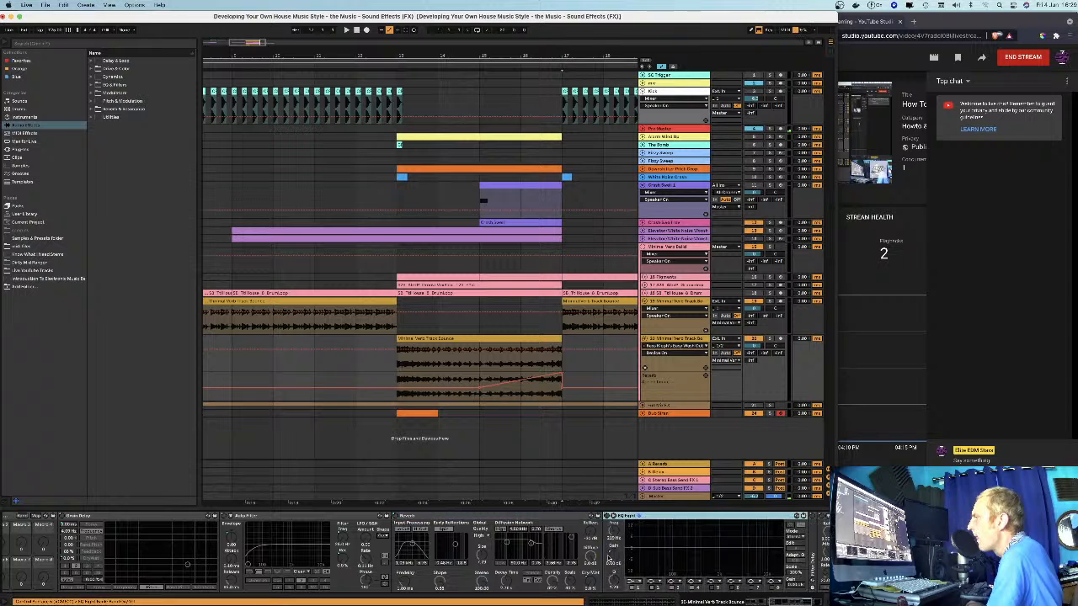
scroll(608, 559, right, 4)
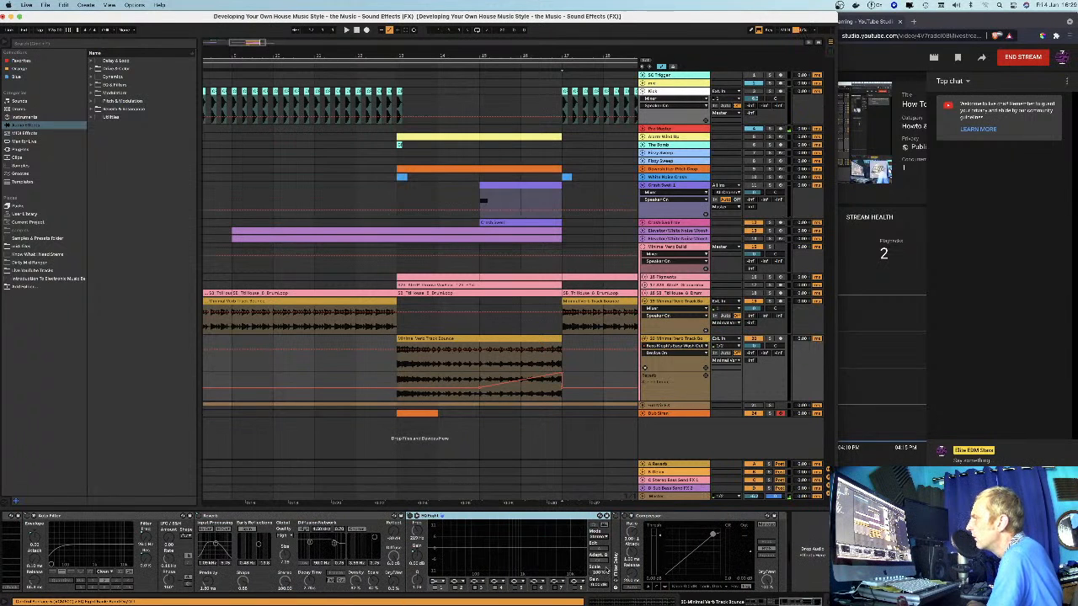
key(ctrl+z)
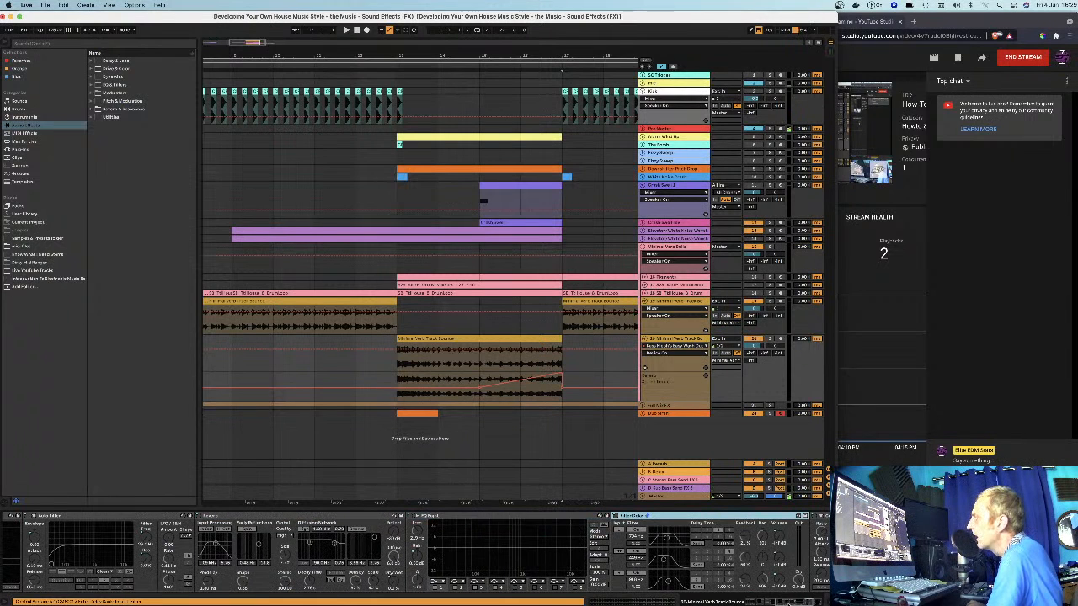
drag(787, 602, 802, 603)
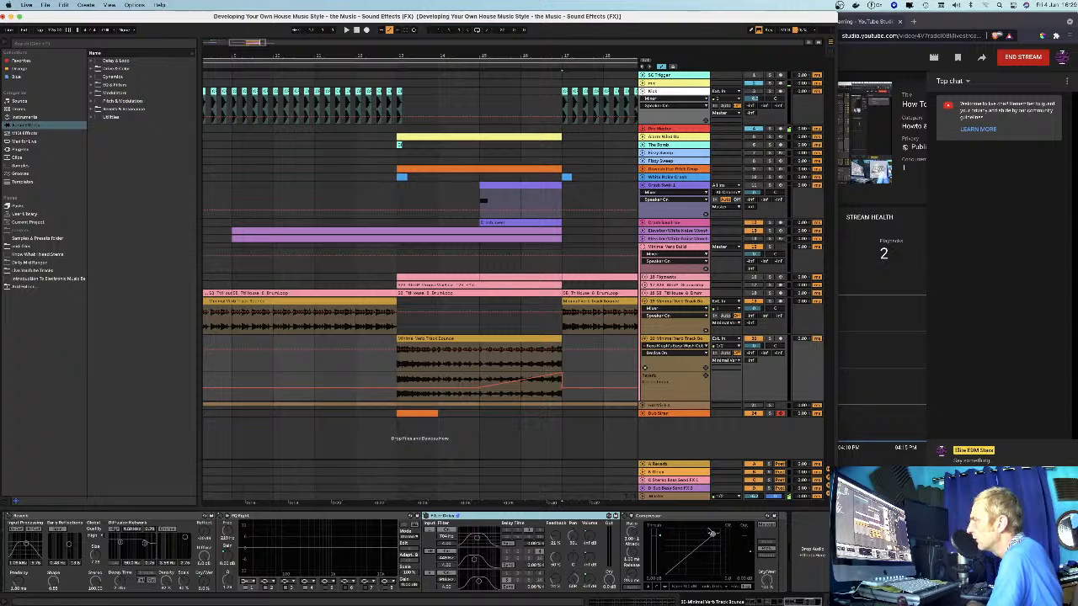
scroll(624, 524, left, 10)
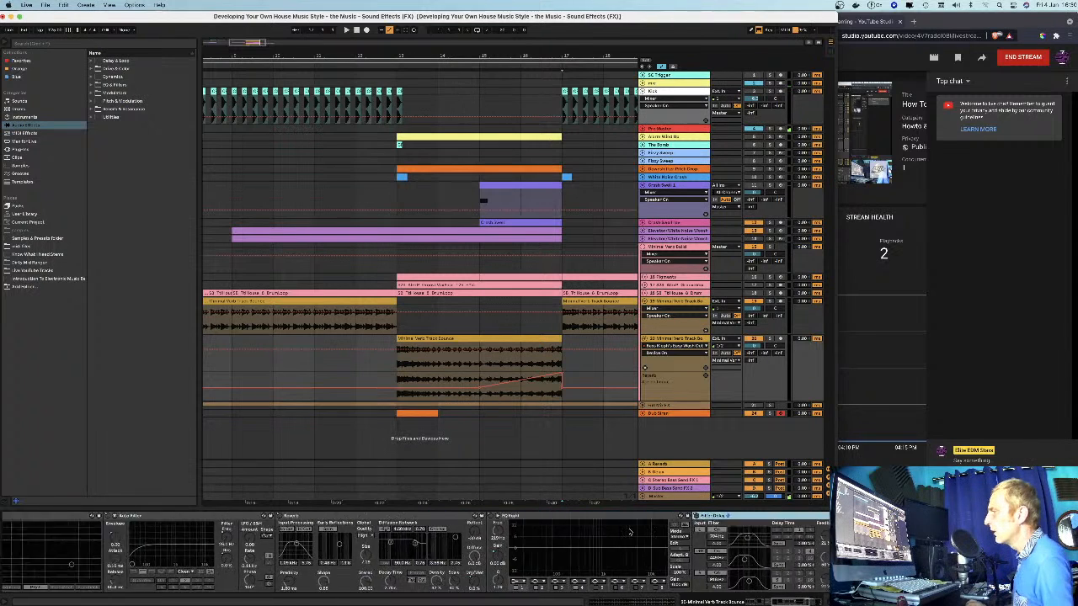
scroll(232, 545, left, 2)
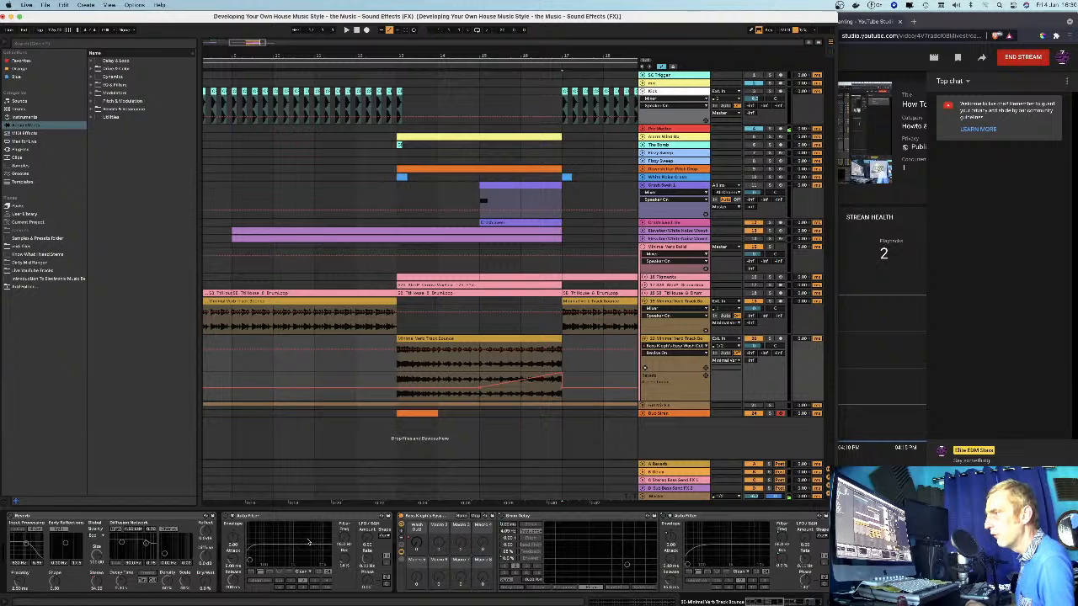
scroll(244, 551, right, 9)
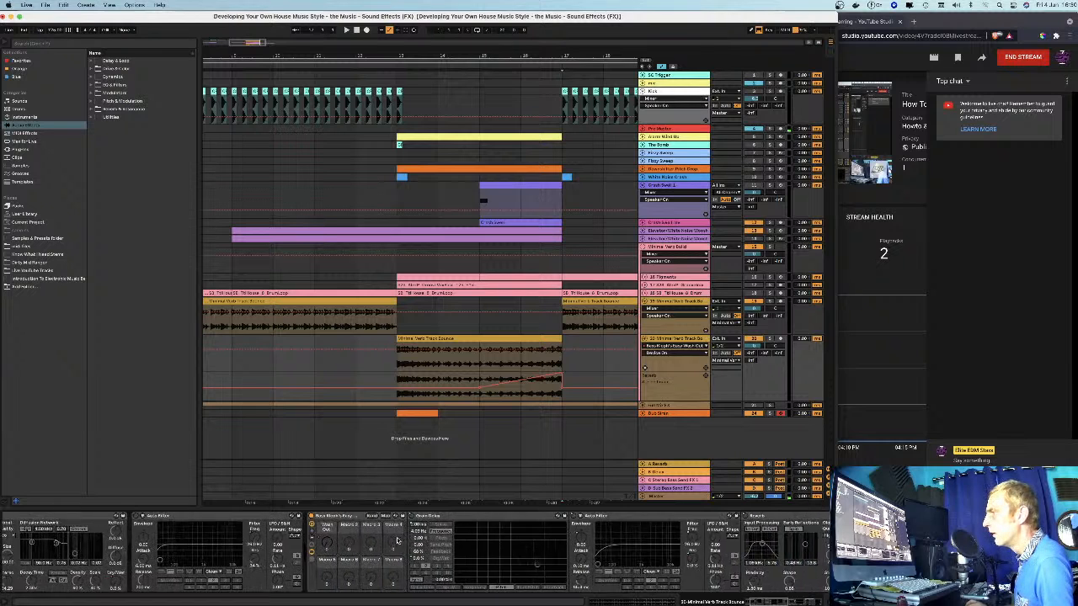
- Raise the rack's Wash Out macro and examine how the settings of its inner devices respond
drag(73, 548, 72, 527)
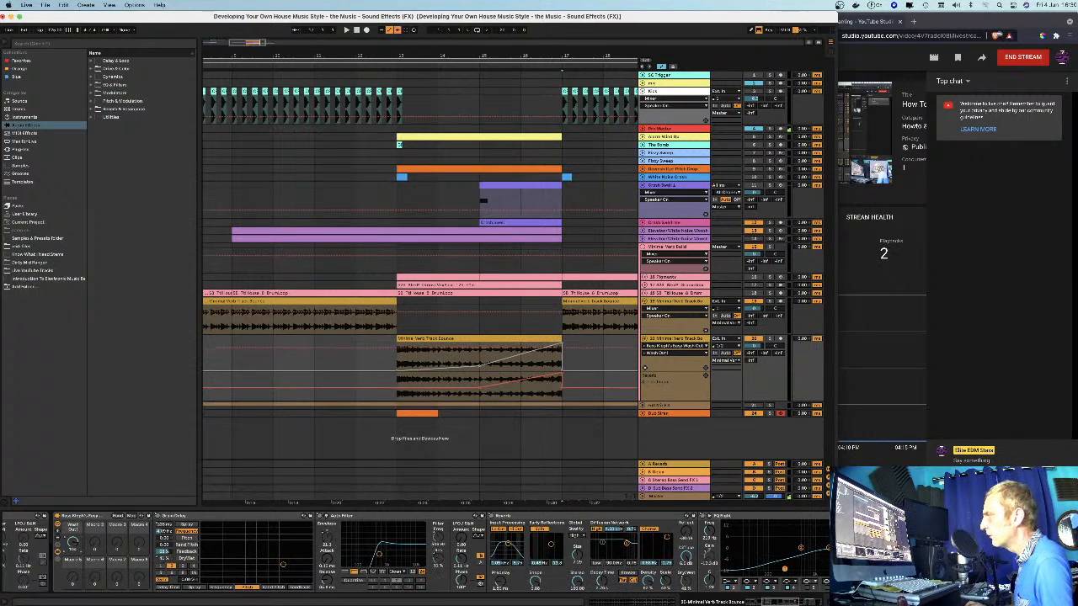
scroll(368, 589, right, 8)
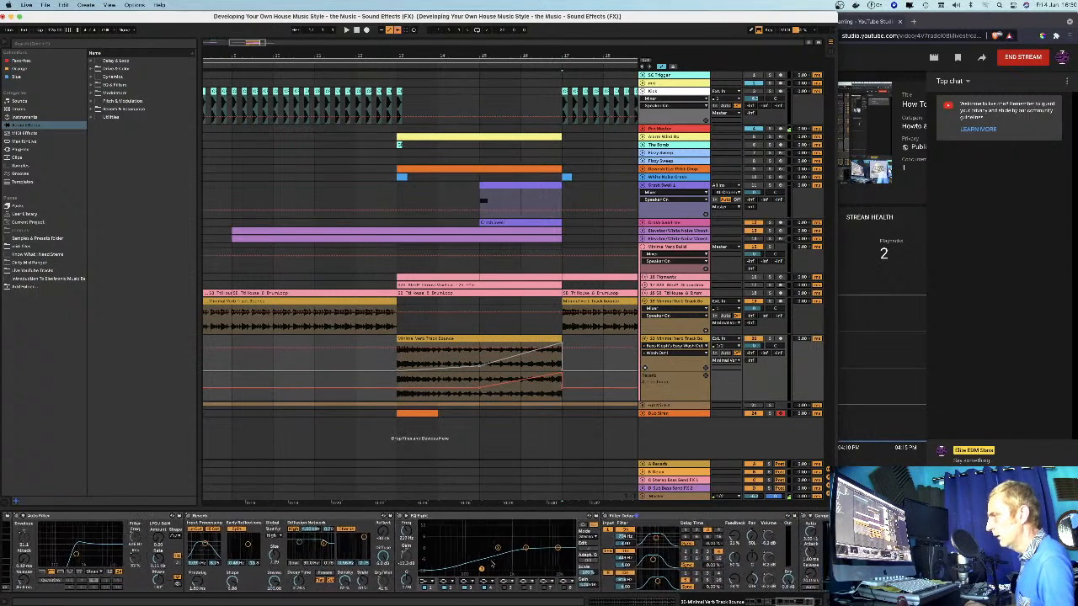
scroll(507, 564, right, 8)
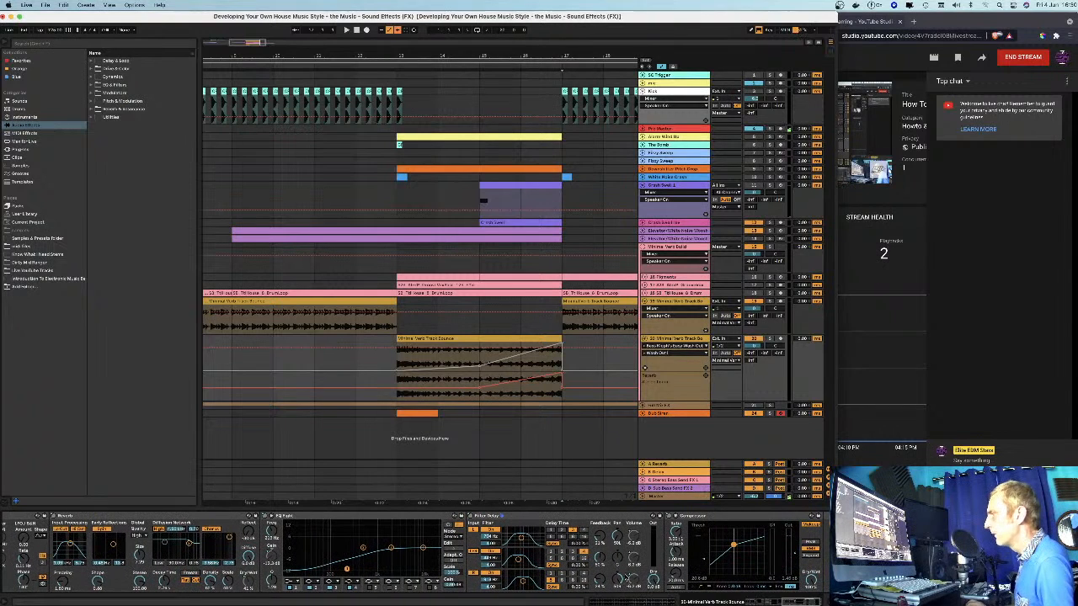
scroll(498, 551, right, 4)
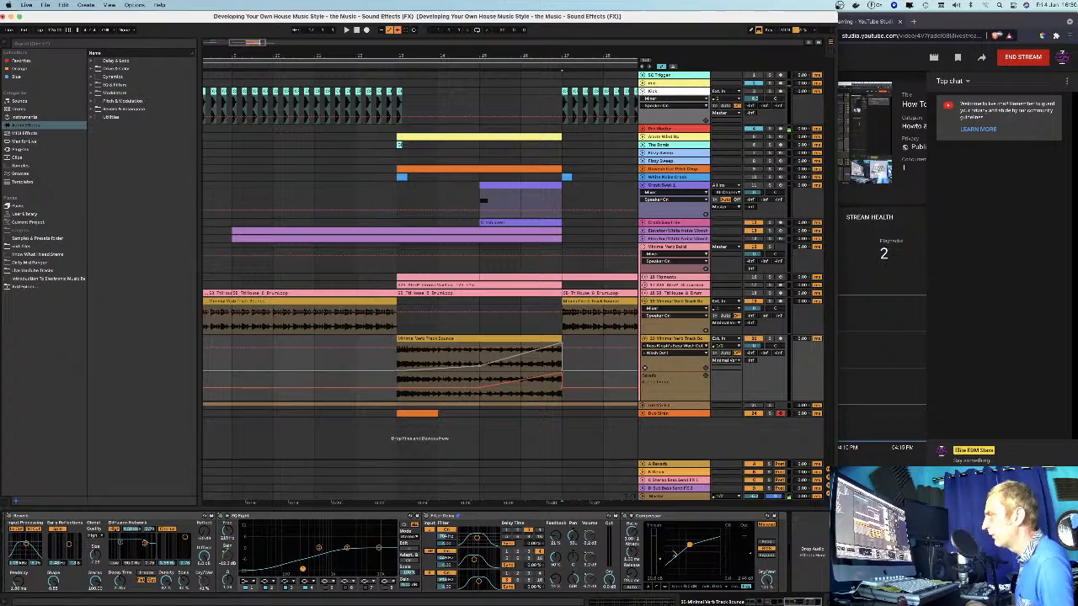
scroll(616, 555, left, 6)
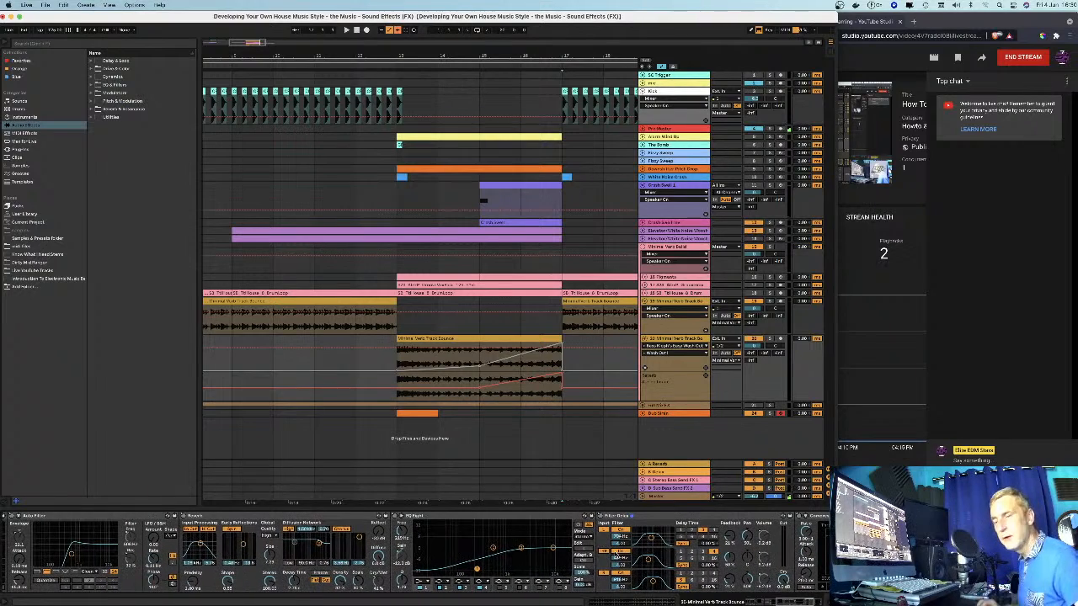
scroll(311, 529, right, 5)
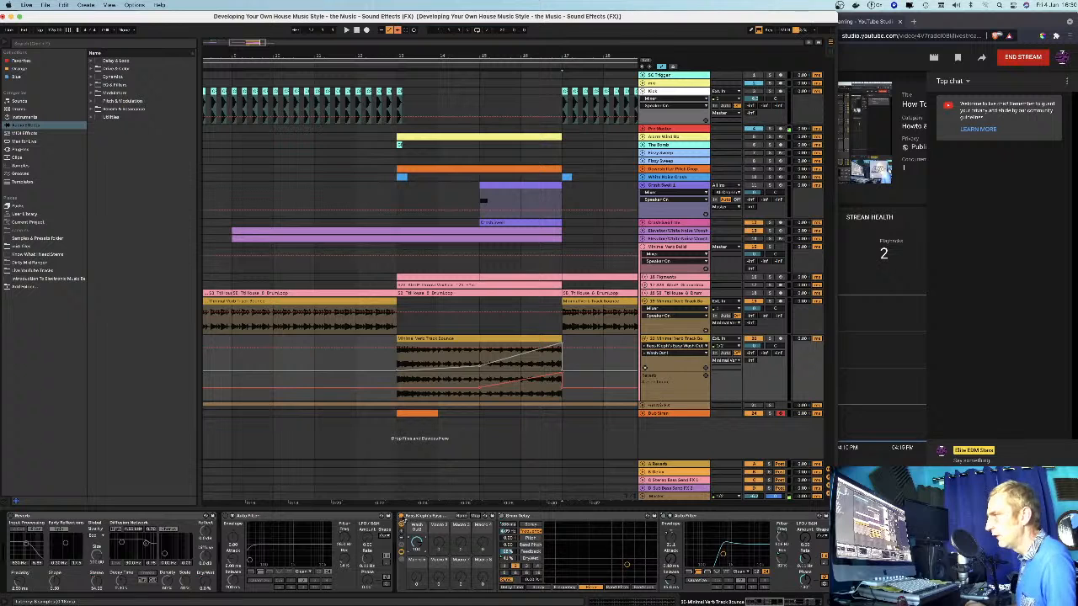
- Switch off the Wash Out rack and group the Reverb and Auto Filter in front of it into a new rack
click(402, 516)
click(61, 515)
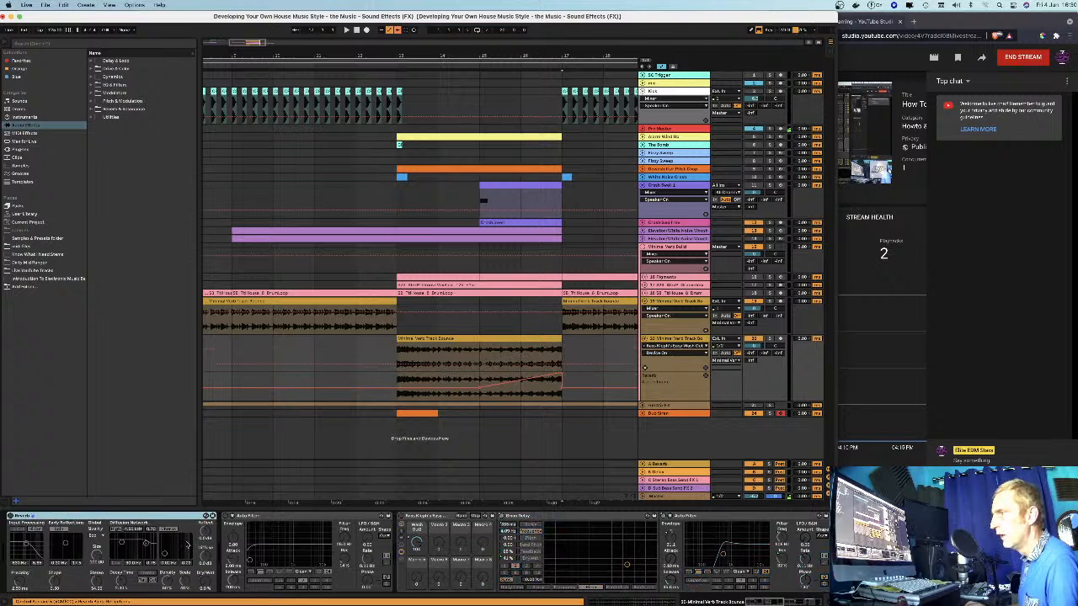
click(258, 527)
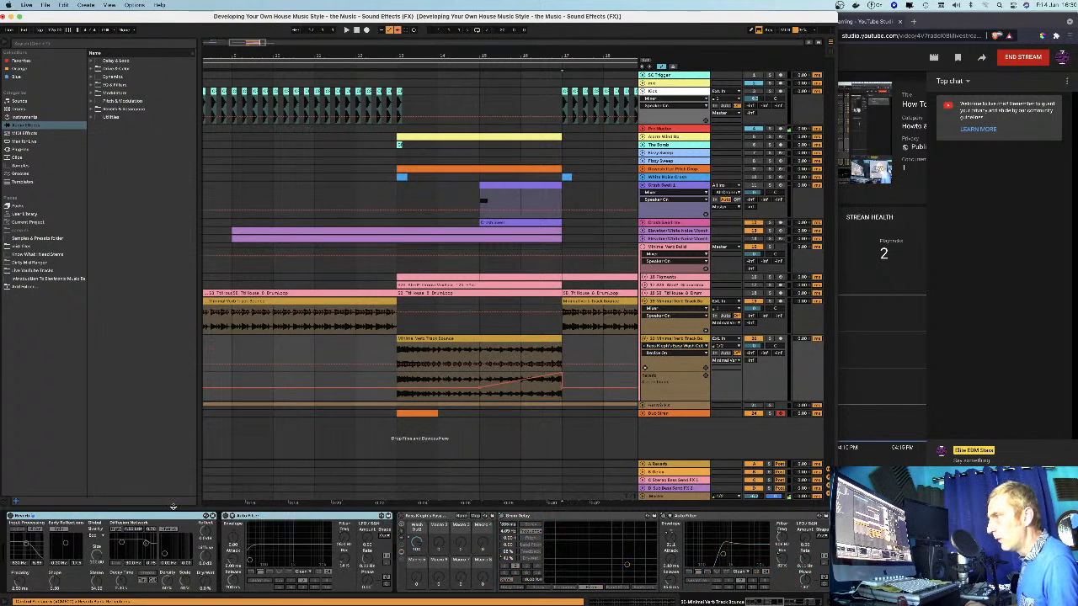
right_click(130, 515)
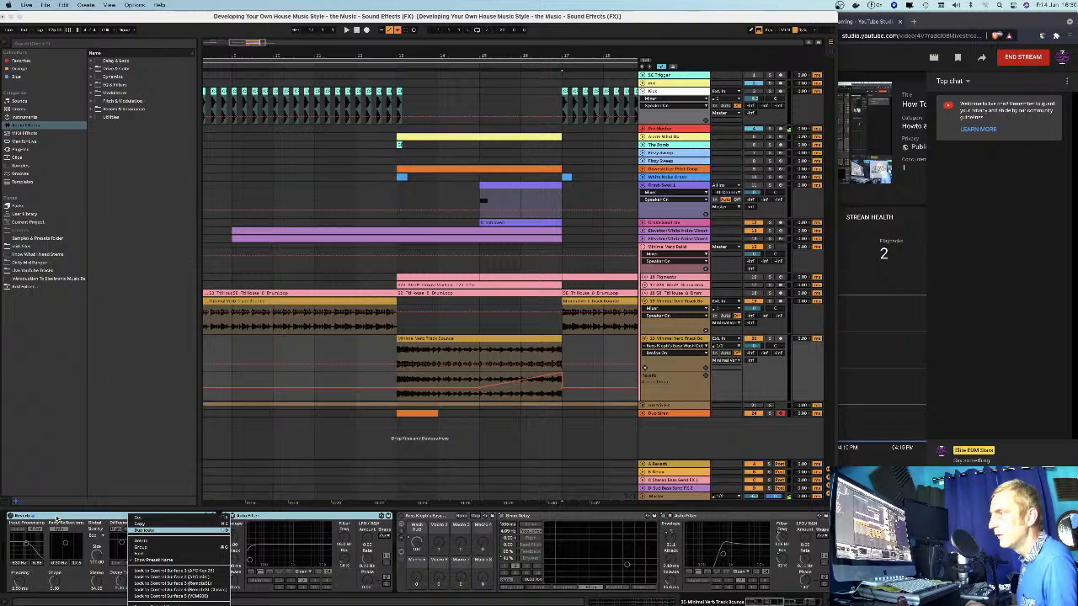
click(142, 548)
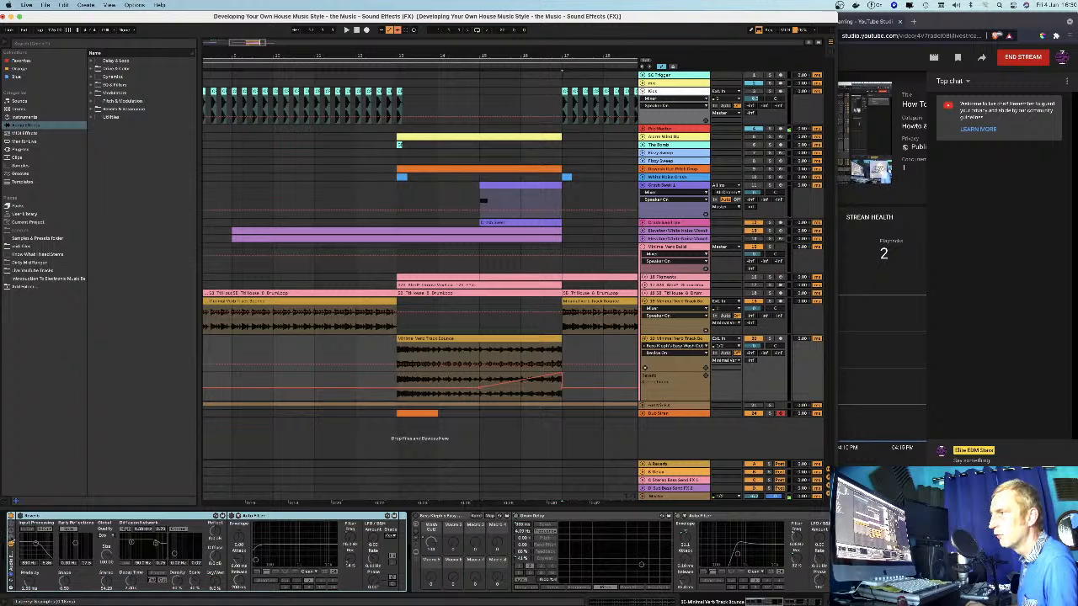
- Set the new Audio Effect Rack to show its macro controls and chain list and to hide its inner devices
click(11, 537)
click(11, 539)
click(11, 530)
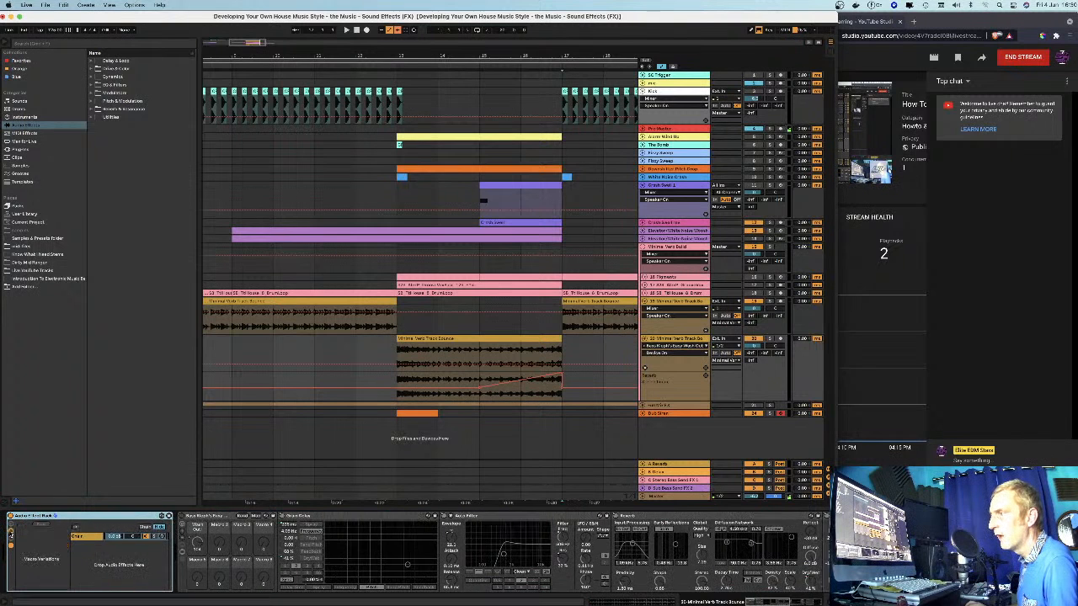
click(10, 530)
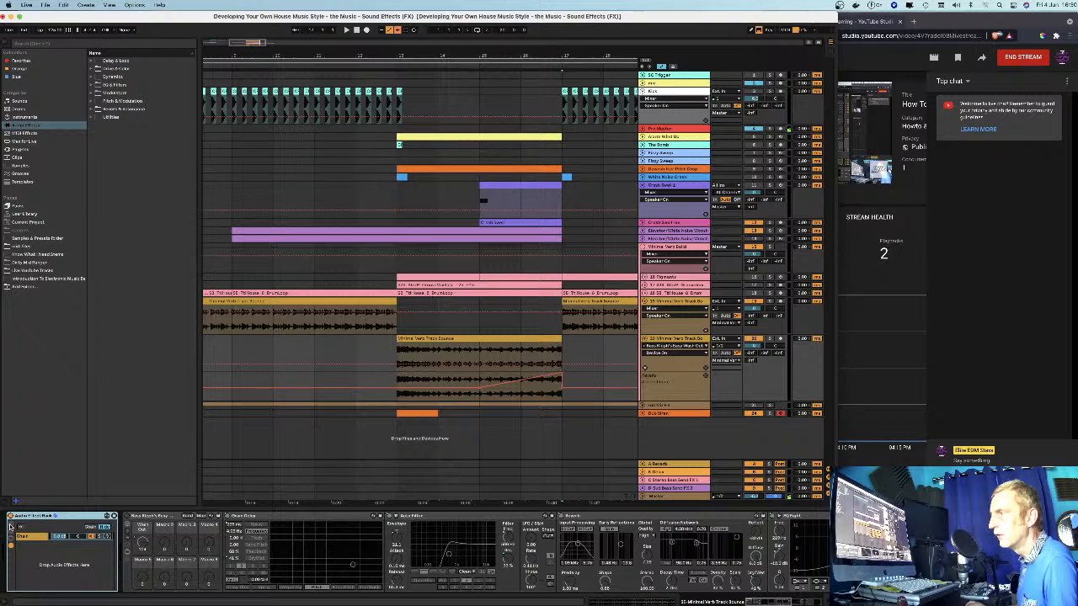
click(10, 527)
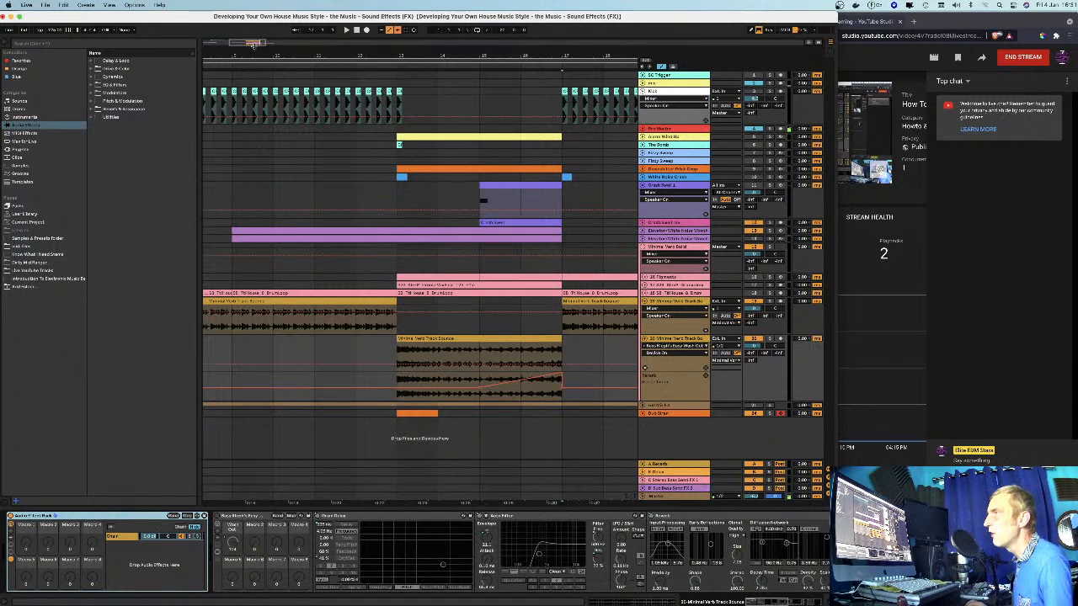
- Show the whole arrangement and fold both Minimal Verb Track Bounce tracks
drag(232, 52, 355, 112)
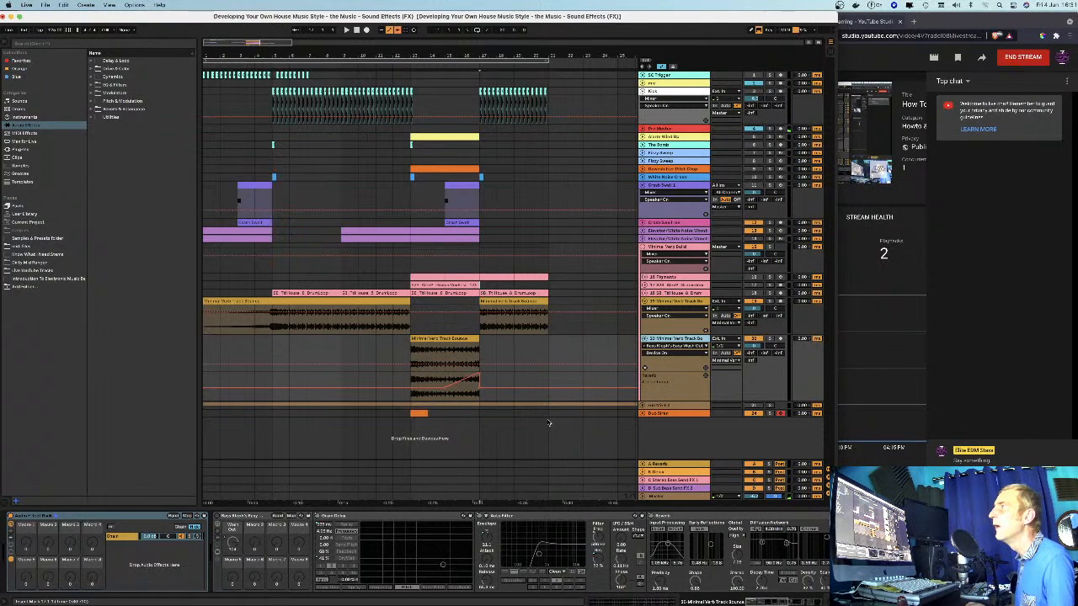
click(644, 338)
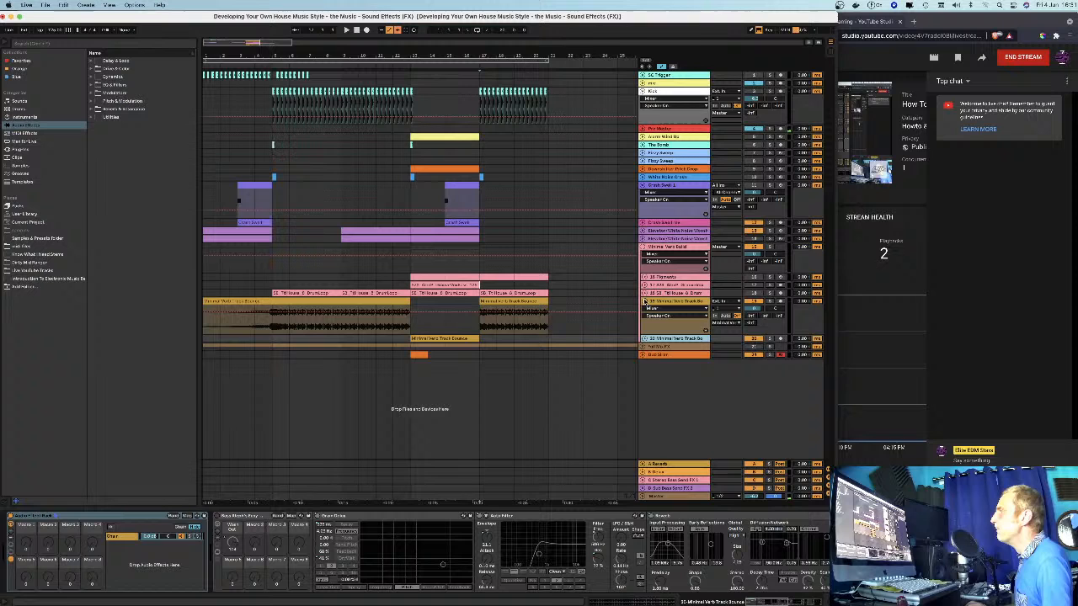
click(644, 301)
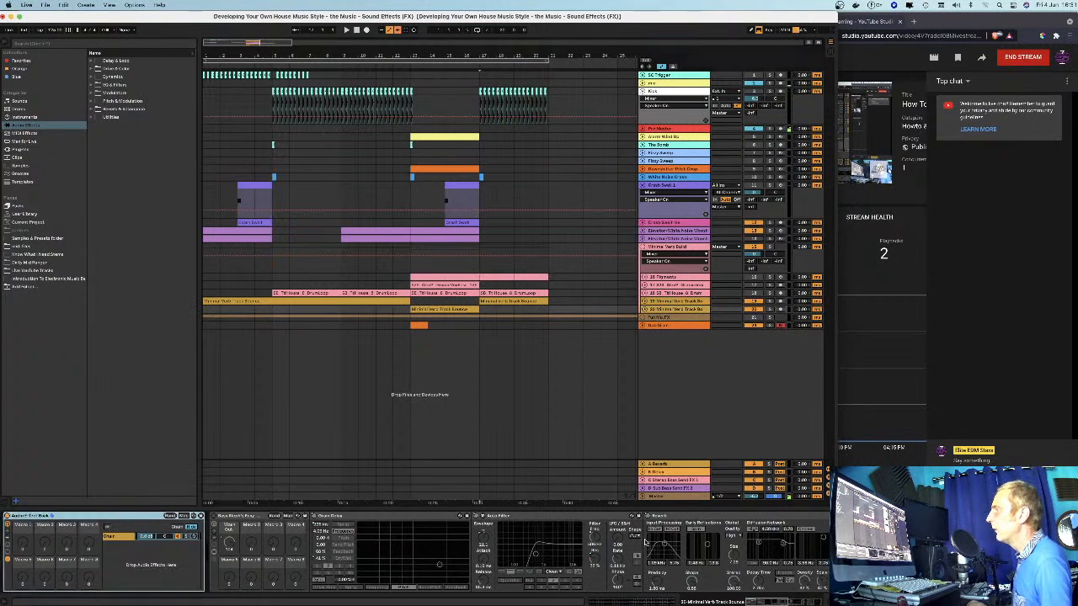
- On the lower Minimal Verb Track Bounce track, switch off the new Audio Effect Rack and switch on the Wash Out rack
scroll(645, 541, right, 2)
scroll(644, 541, left, 3)
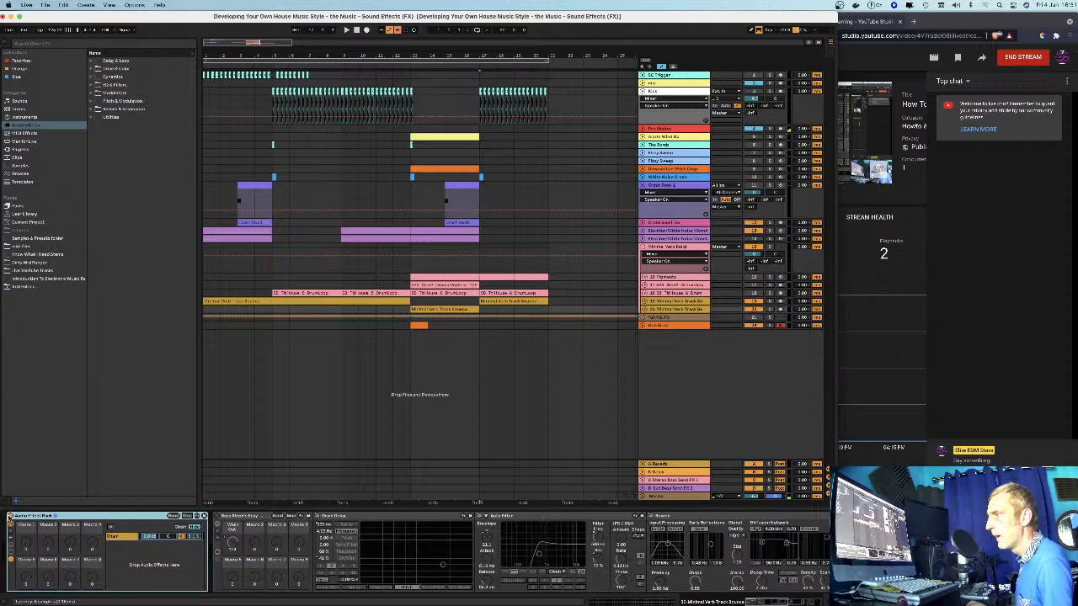
click(345, 530)
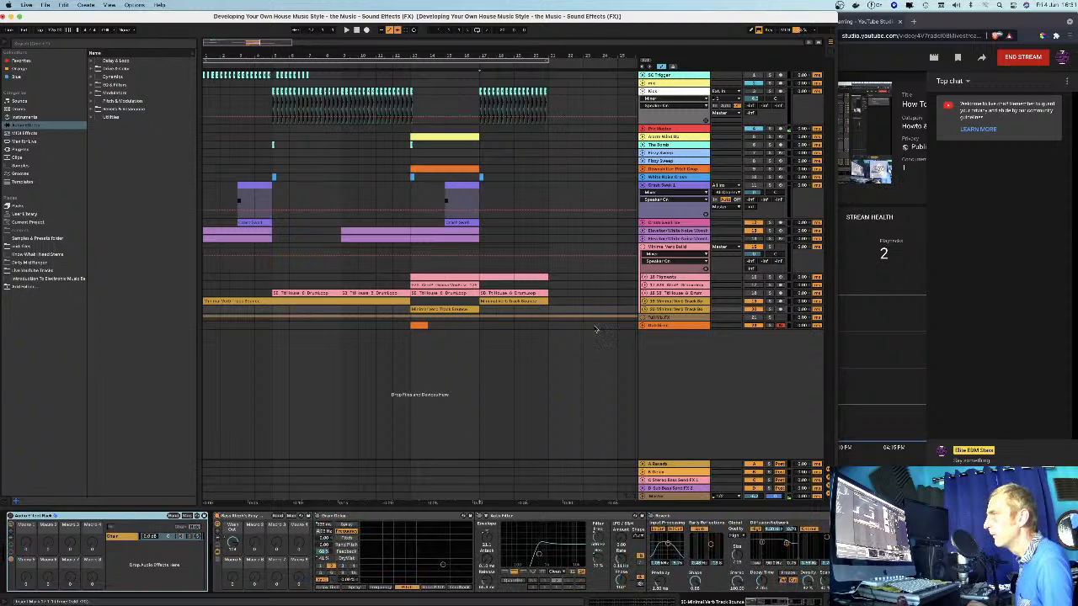
- Solo the lower Minimal Verb Track Bounce track and listen to its clip from bar 13 past bar 17 with its devices shown
click(758, 311)
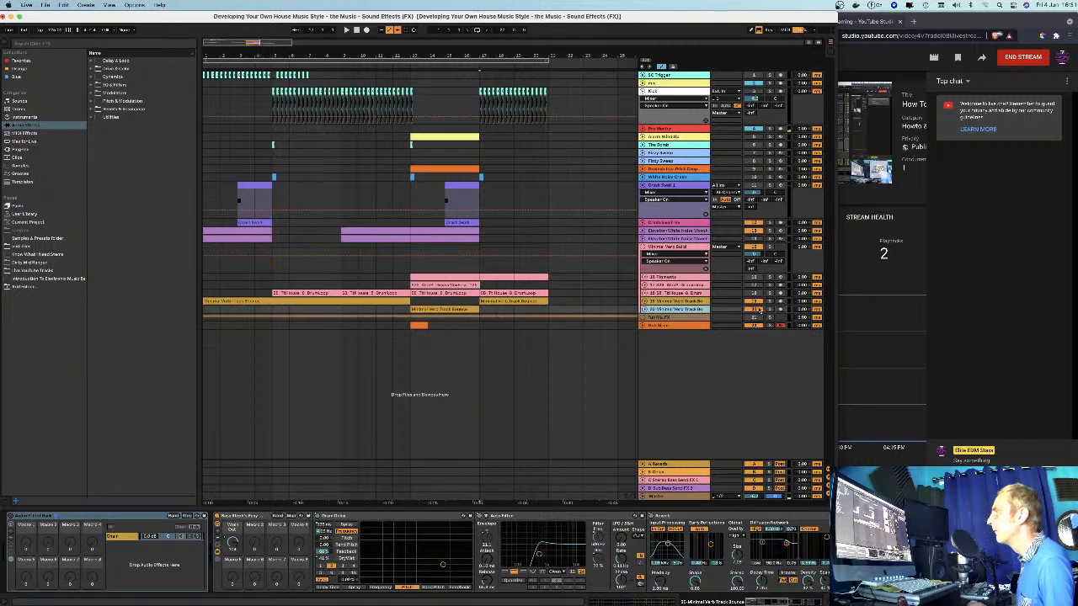
click(770, 310)
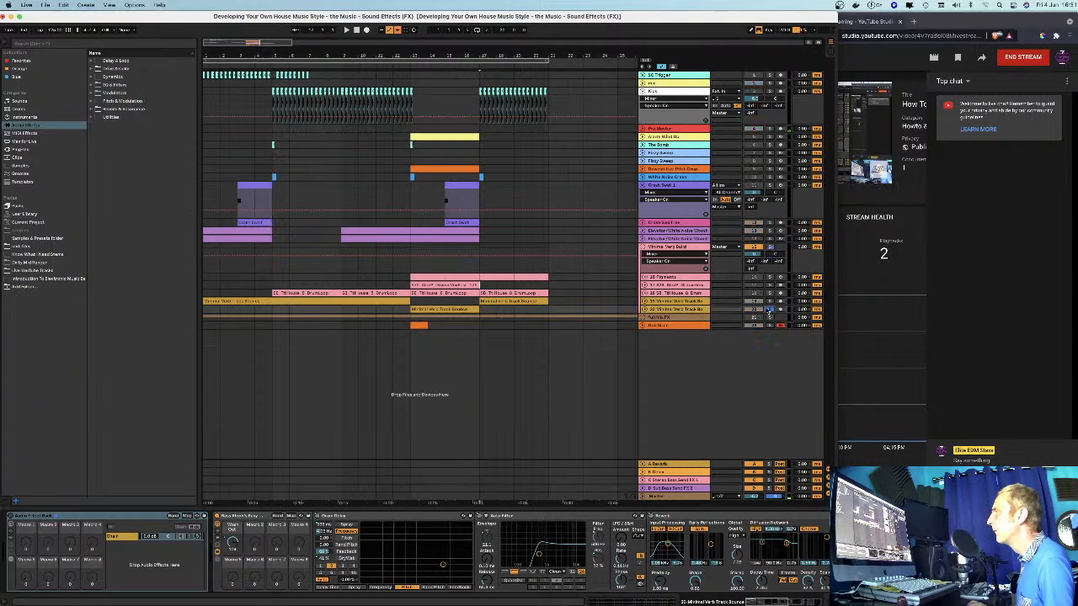
click(412, 308)
key(space)
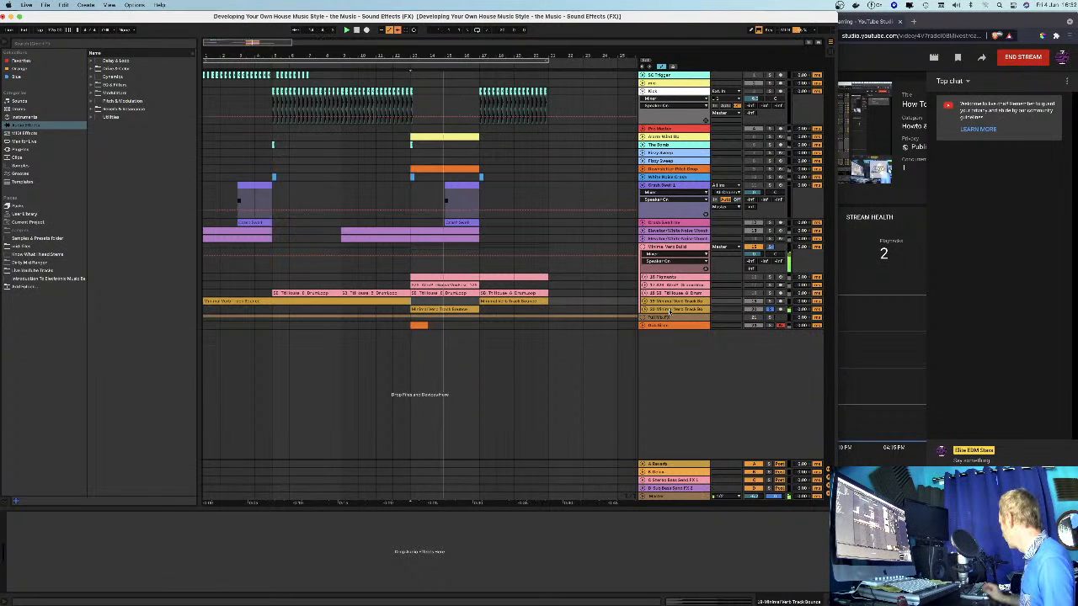
click(670, 310)
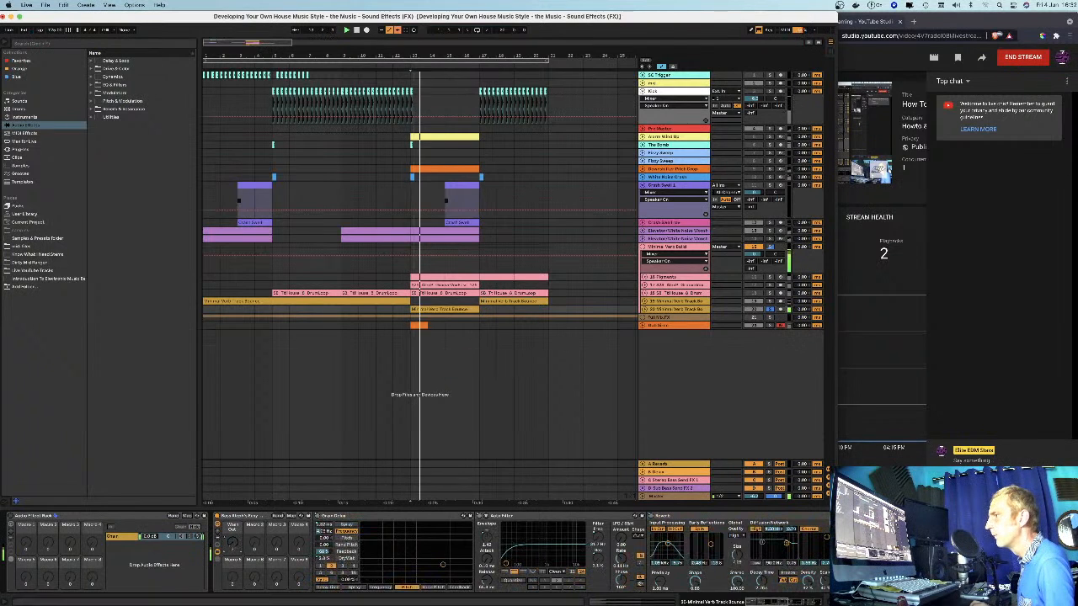
key(space)
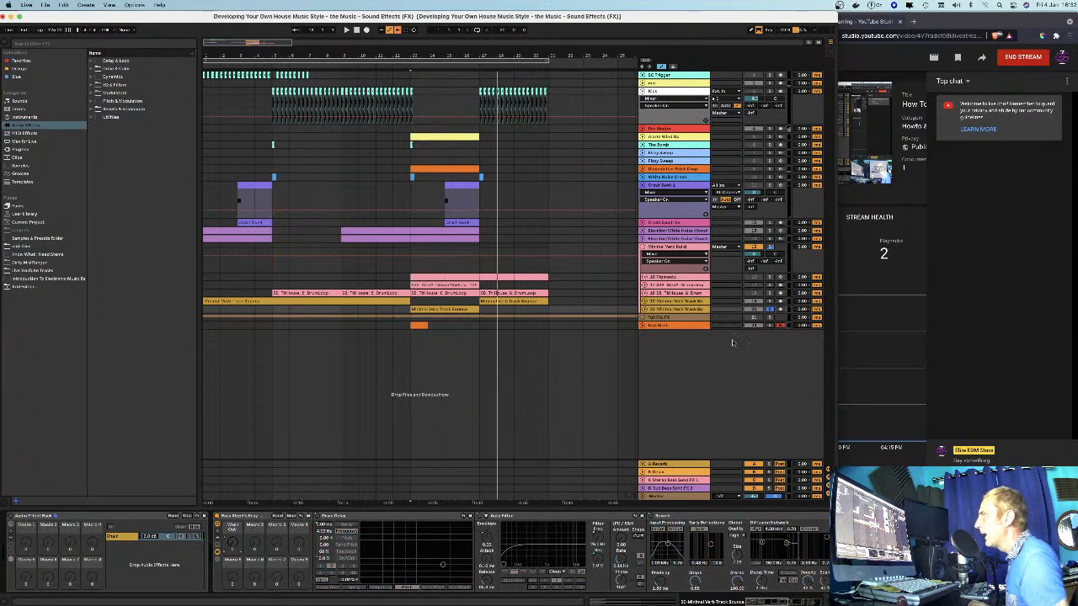
- Unfold the lower Minimal Verb Track Bounce track without solo, re-enable its overridden automation and play the wash-out build into bar 17
click(643, 311)
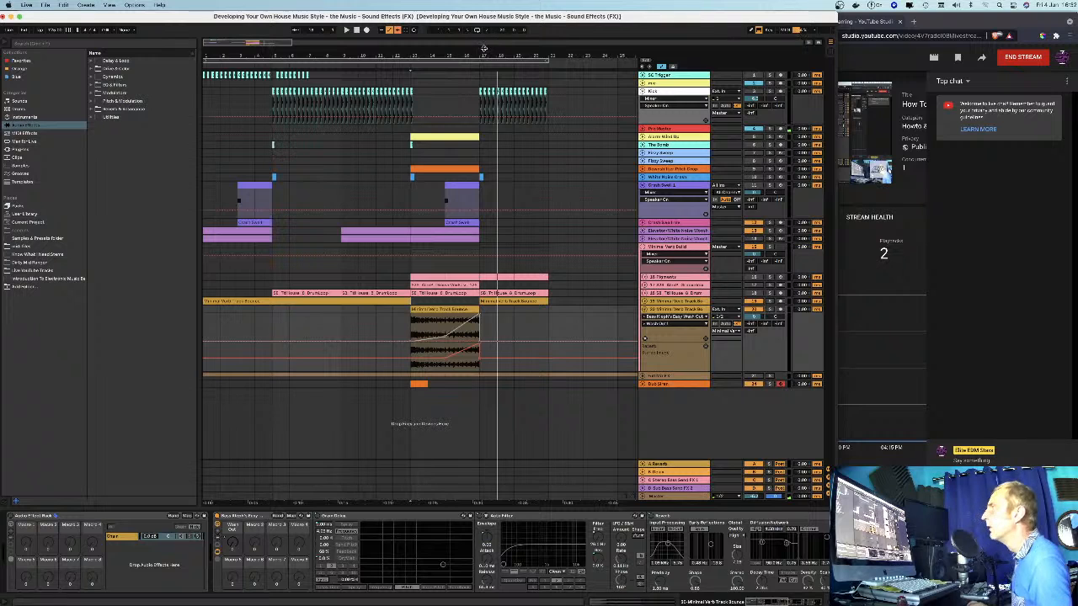
drag(485, 56, 457, 105)
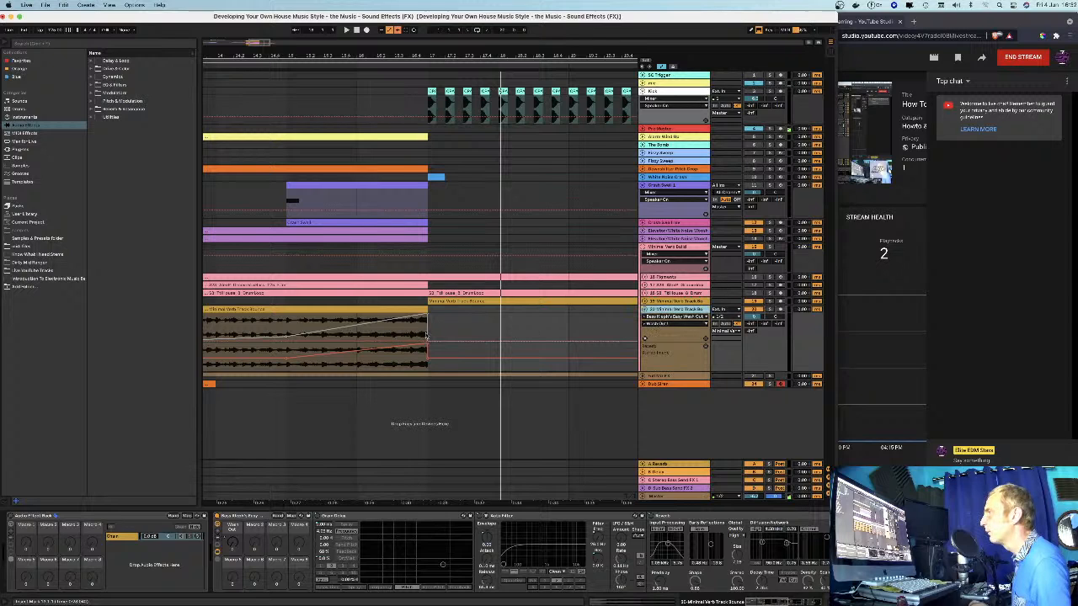
click(396, 30)
click(230, 67)
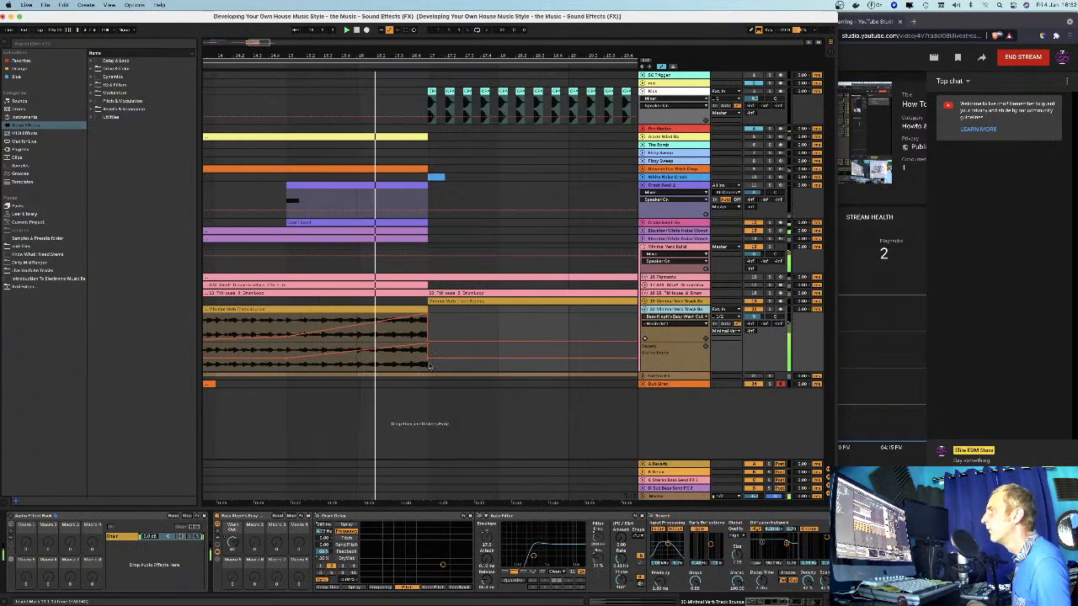
- Try holding the Wash Out automation at its peak past bar 17, then restore the drop and compare both by playing across the bar
drag(431, 340, 431, 364)
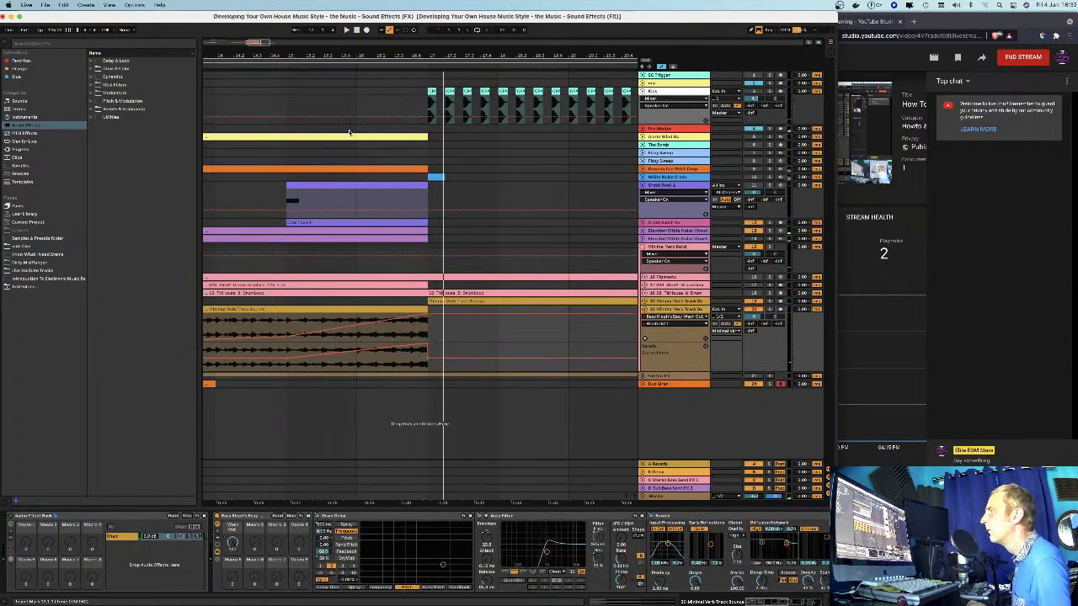
click(265, 65)
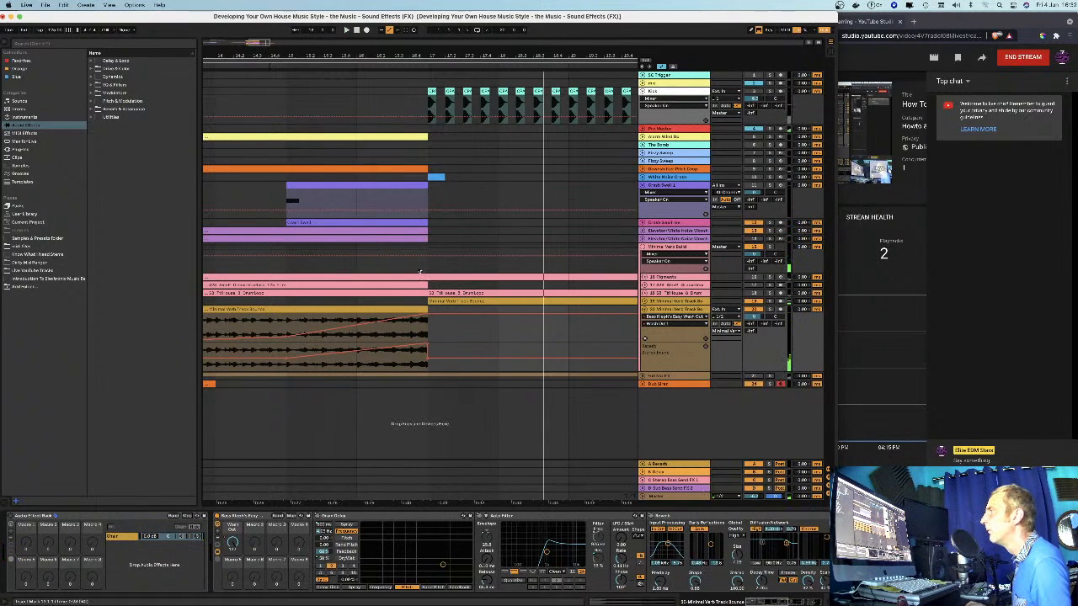
click(352, 66)
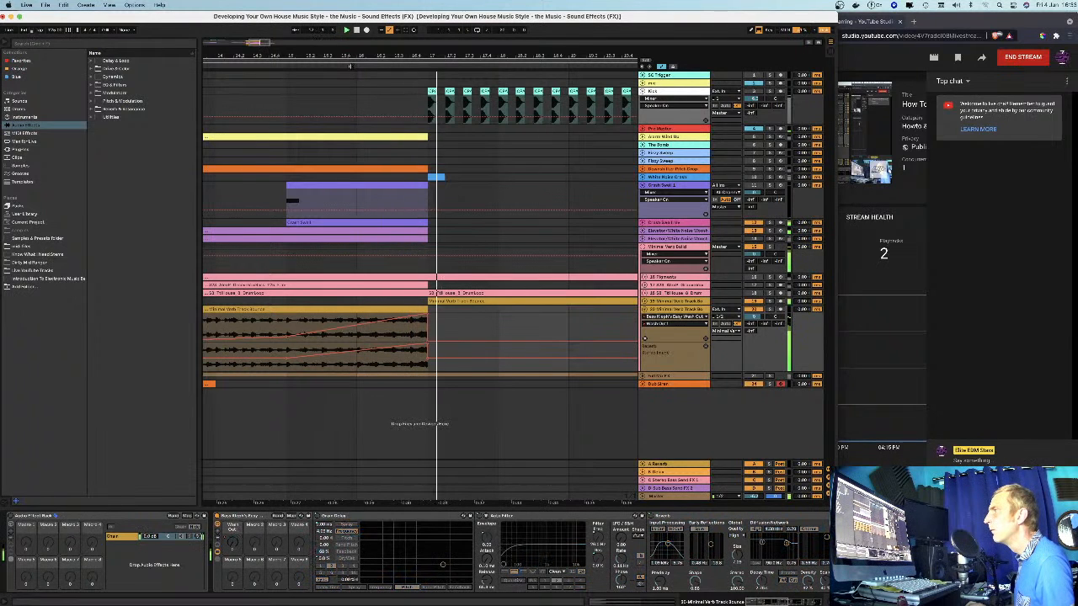
key(space)
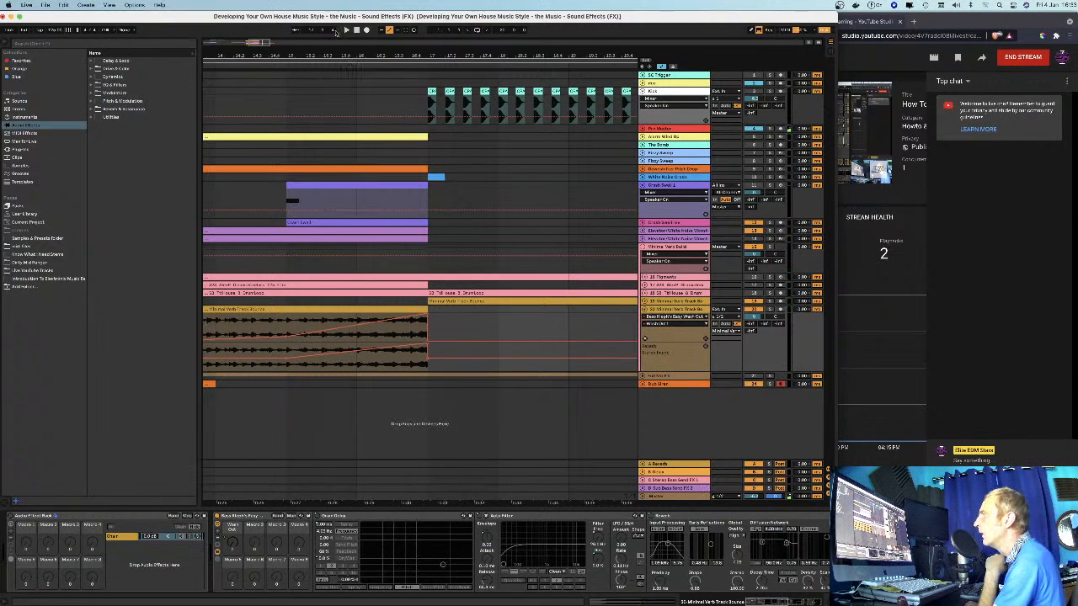
- Switch off the Wash Out rack and switch the grouped Audio Effect Rack back on
drag(334, 52, 447, 35)
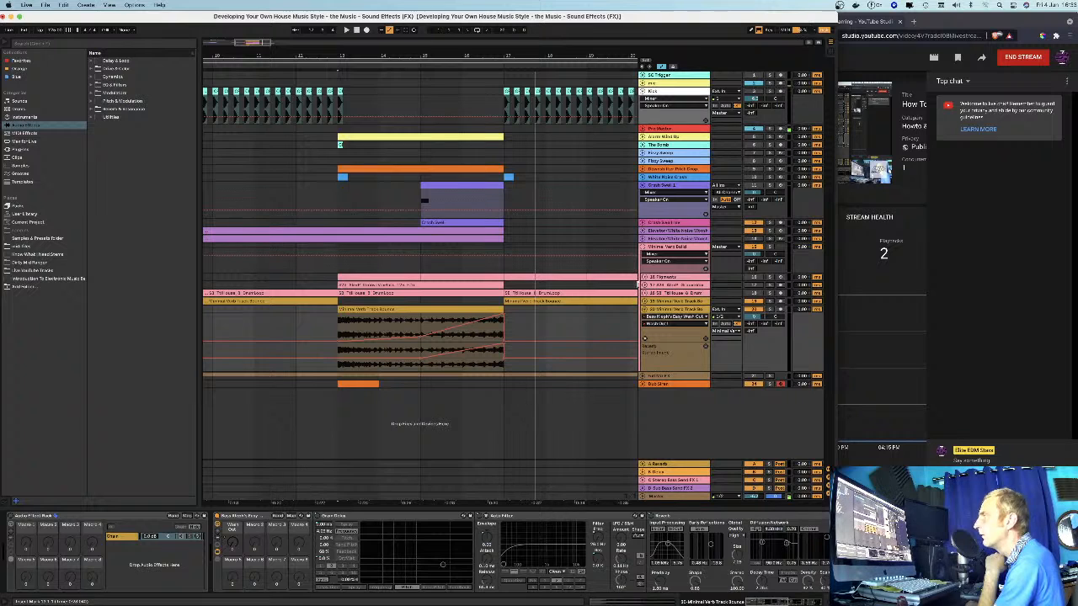
click(217, 516)
click(12, 515)
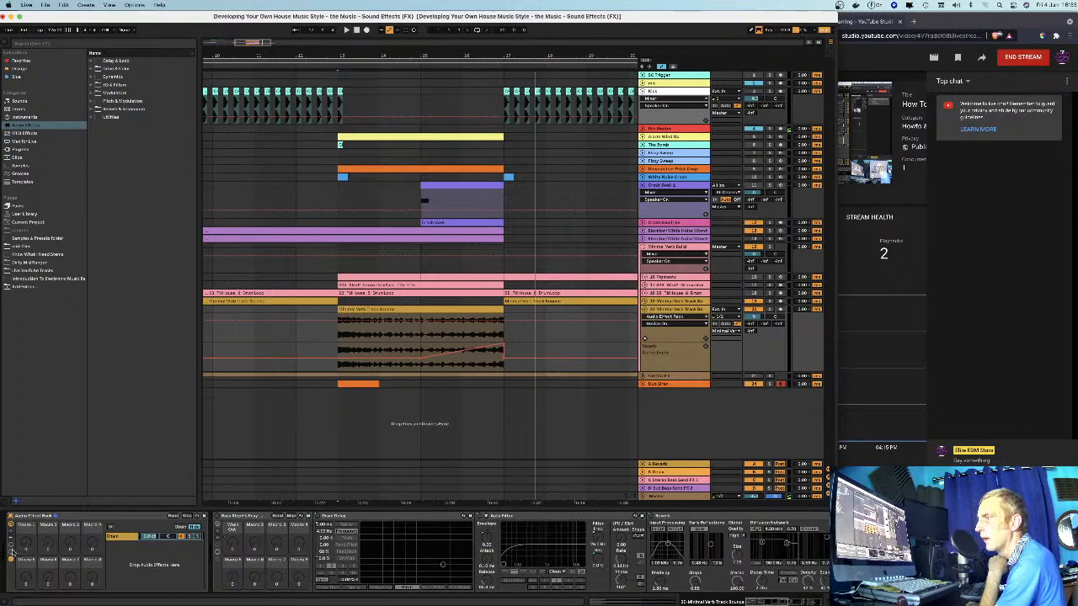
- Switch on the Reverb and Auto Filter inside the grouped rack and show the filter Frequency and reverb Dry/Wet automation
scroll(151, 554, right, 5)
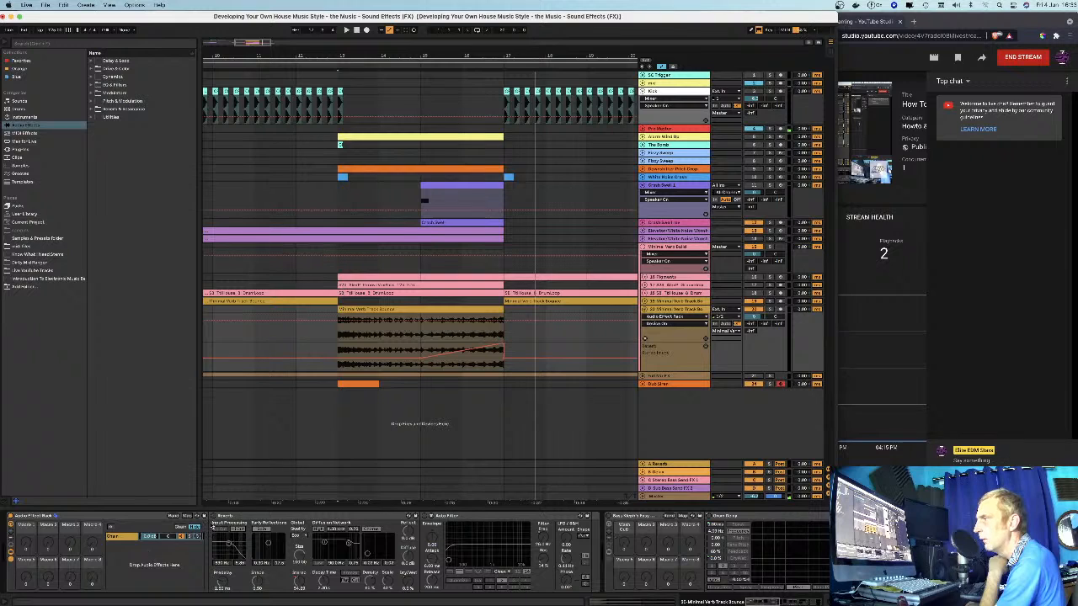
click(250, 517)
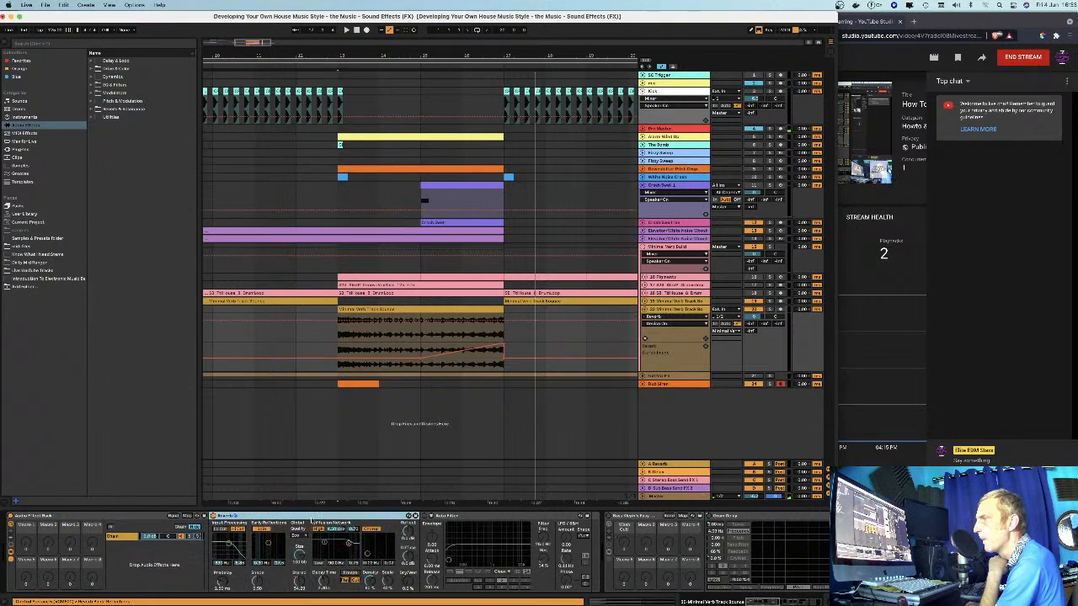
click(540, 545)
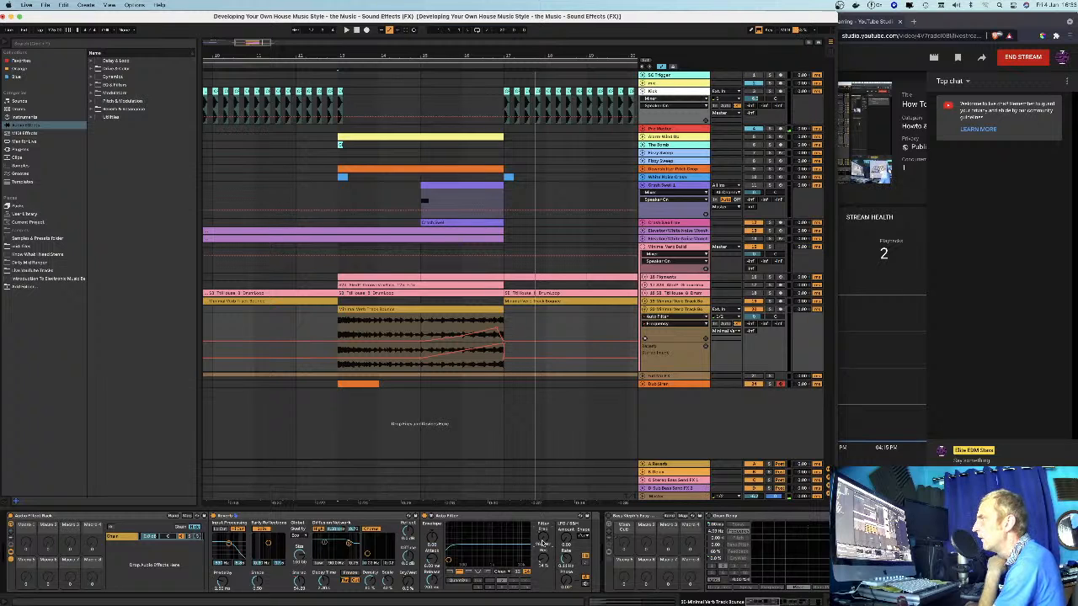
mouse_move(542, 541)
mouse_down()
mouse_move(543, 501)
mouse_move(542, 543)
mouse_up()
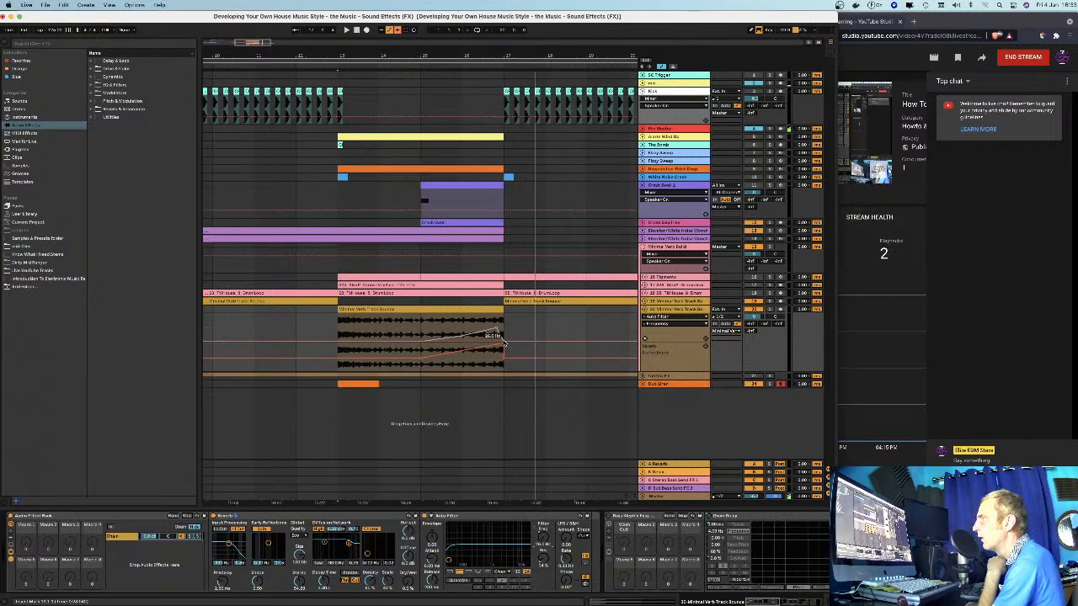
click(408, 587)
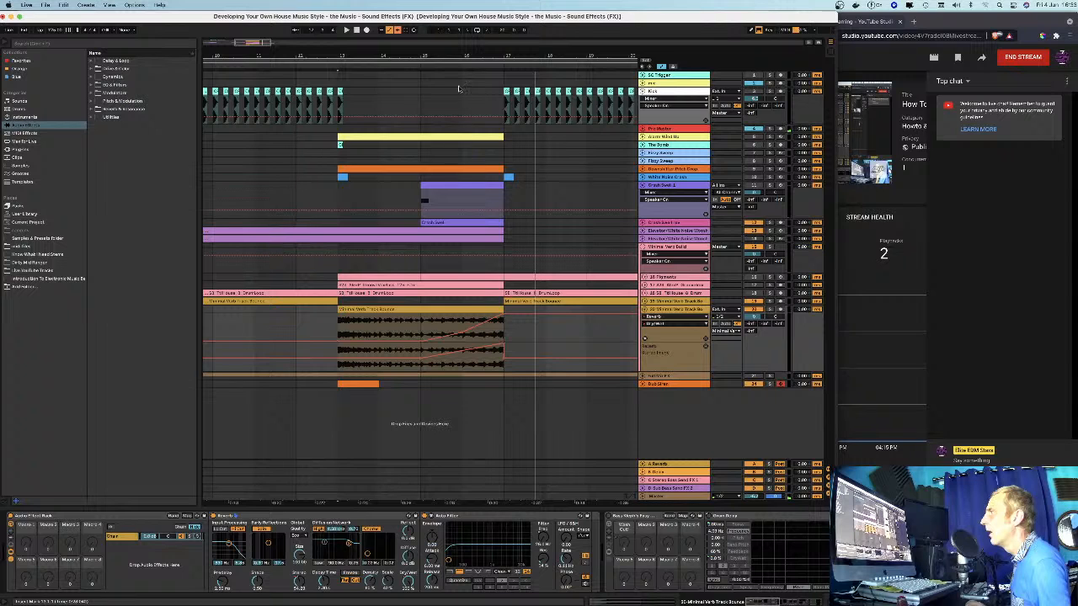
- Re-enable the overridden automation, play the build from bar 15 across bar 17, and show the Frequency and Dry/Wet automation lanes
click(422, 64)
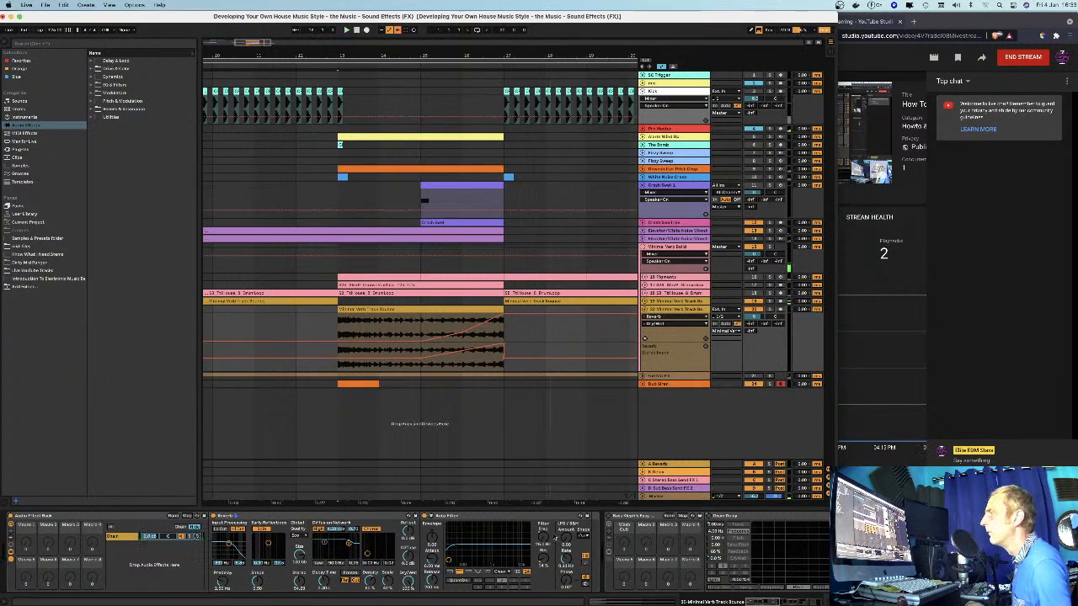
click(549, 543)
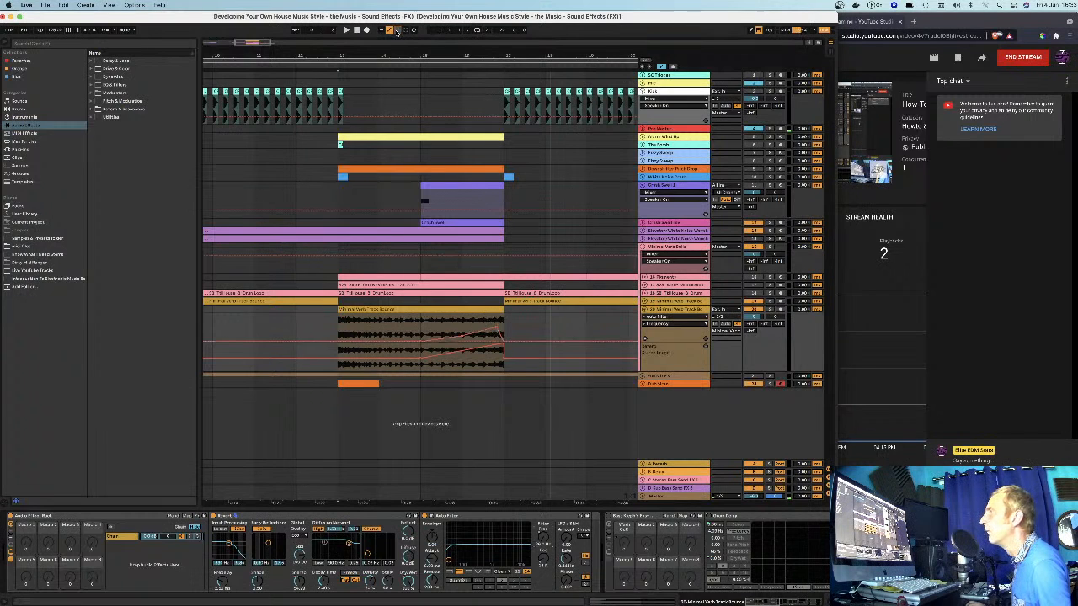
click(423, 68)
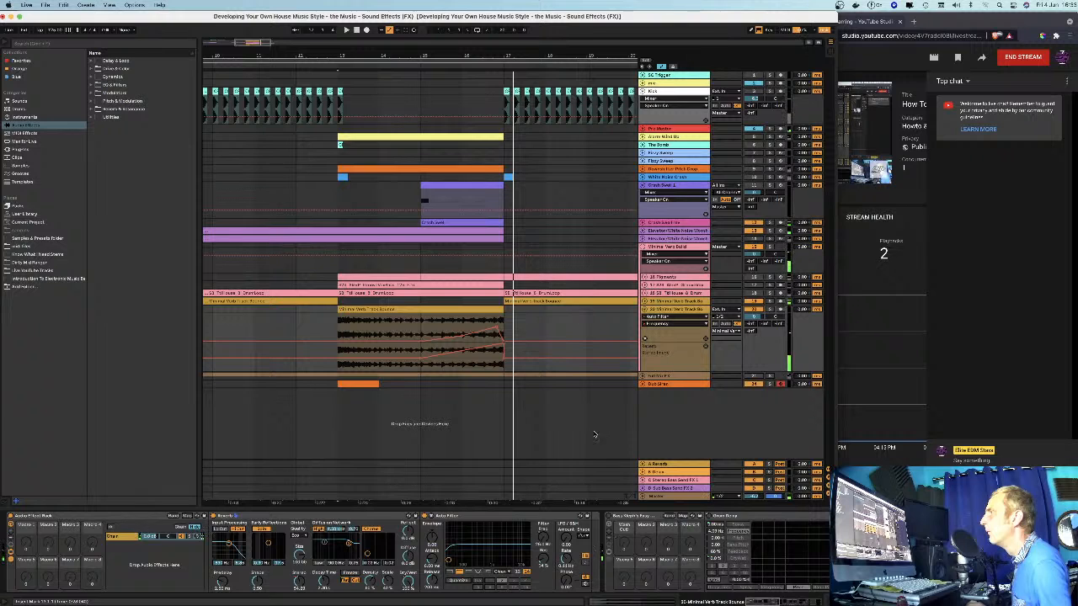
click(408, 584)
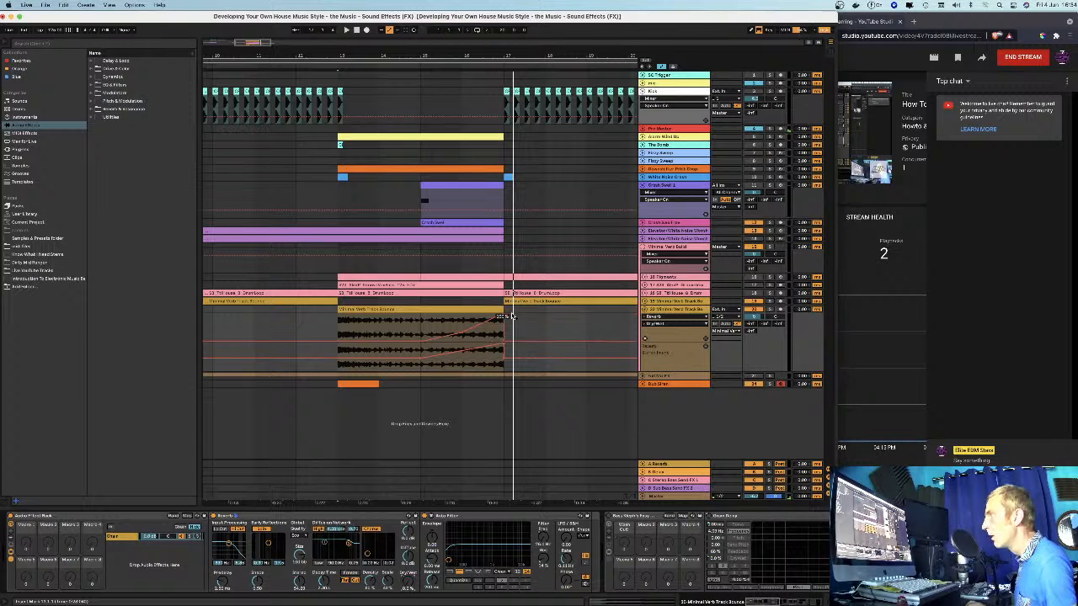
- Fold the Minimal Verb Track Bounce track, switch on the Full Mix FX group and unfold the group with both its tracks
click(461, 65)
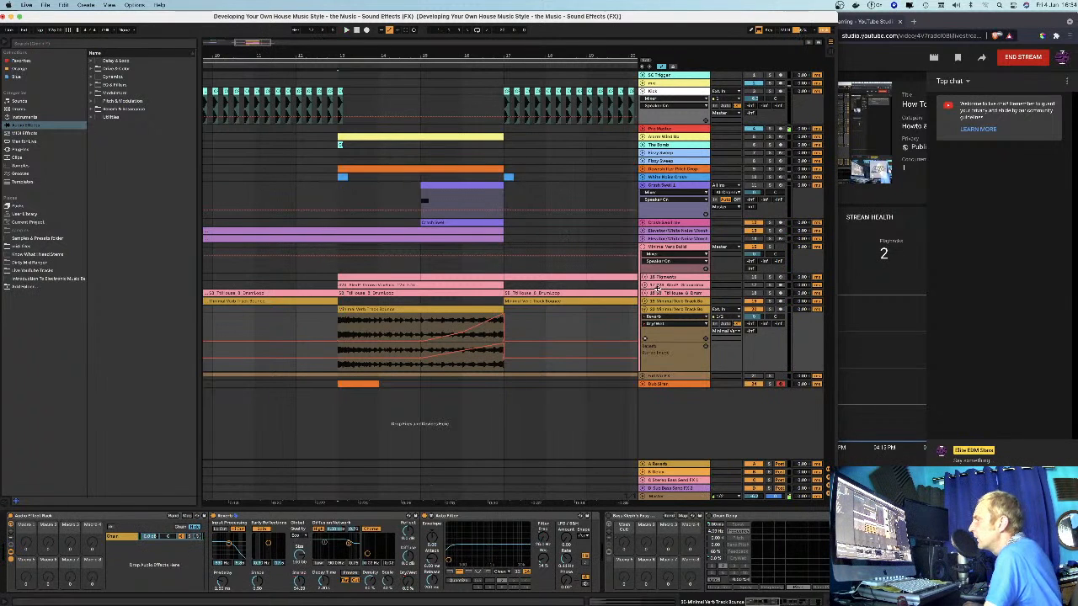
click(644, 311)
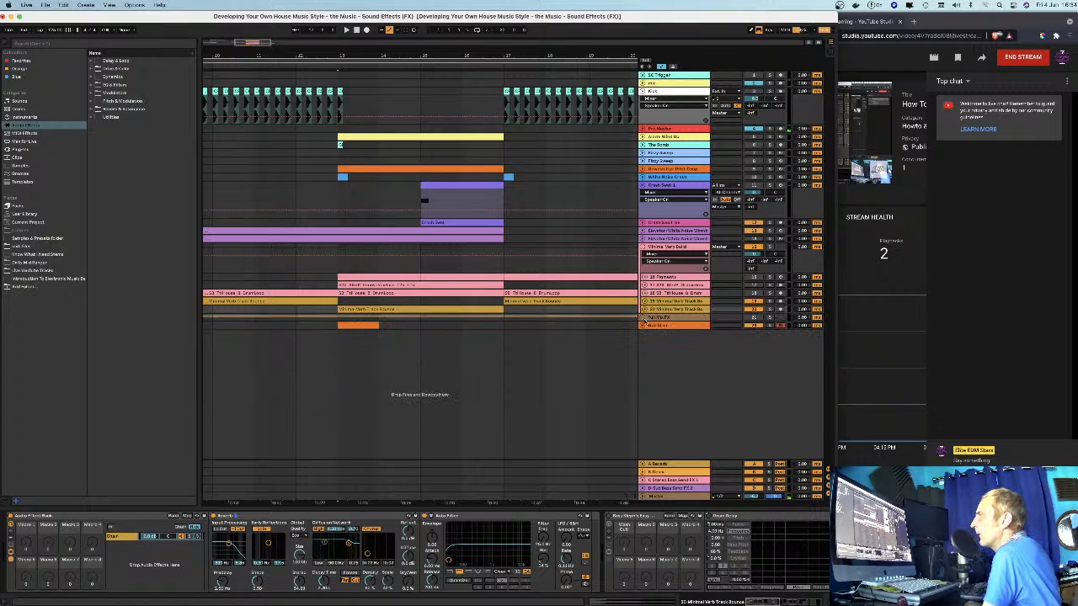
click(643, 318)
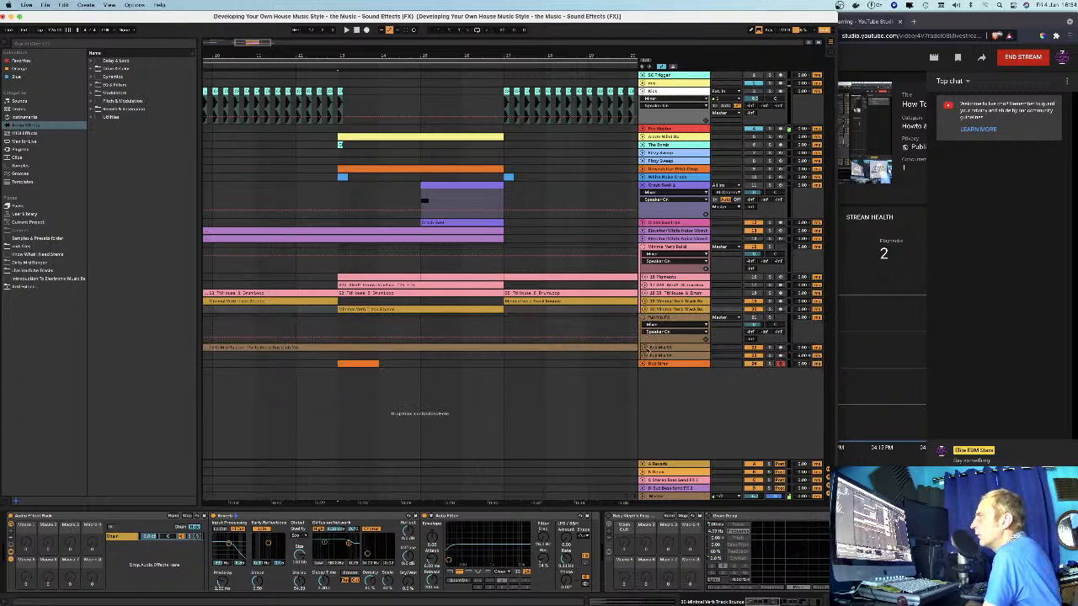
click(661, 319)
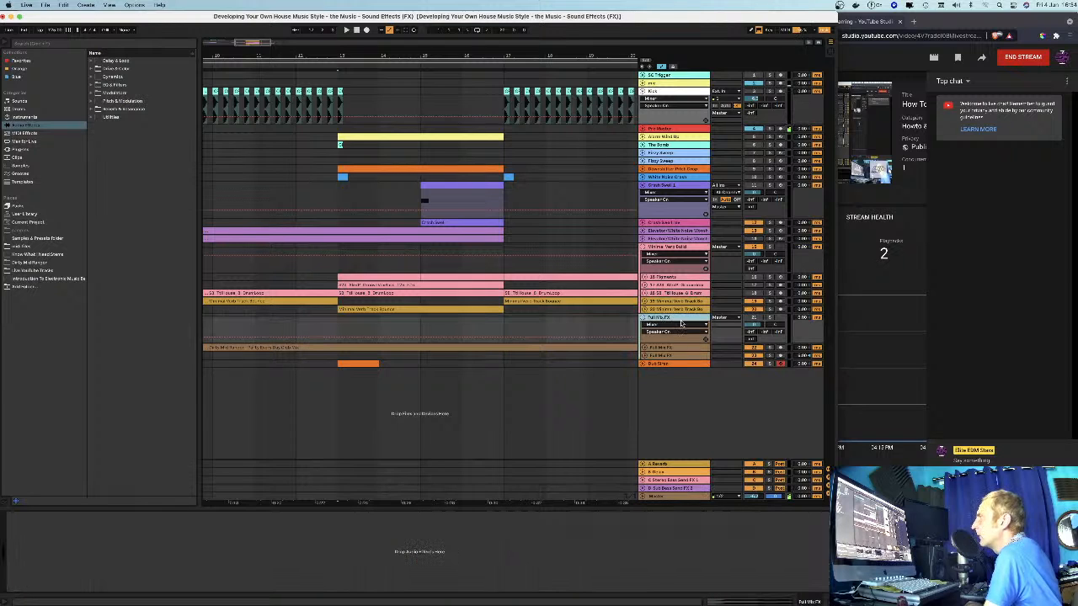
click(755, 318)
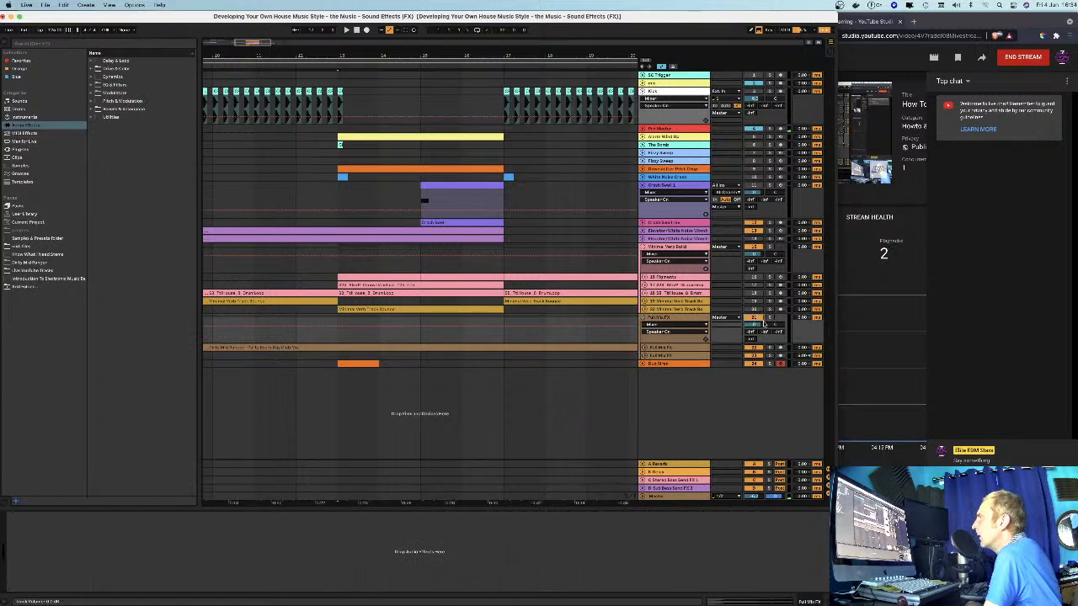
click(644, 351)
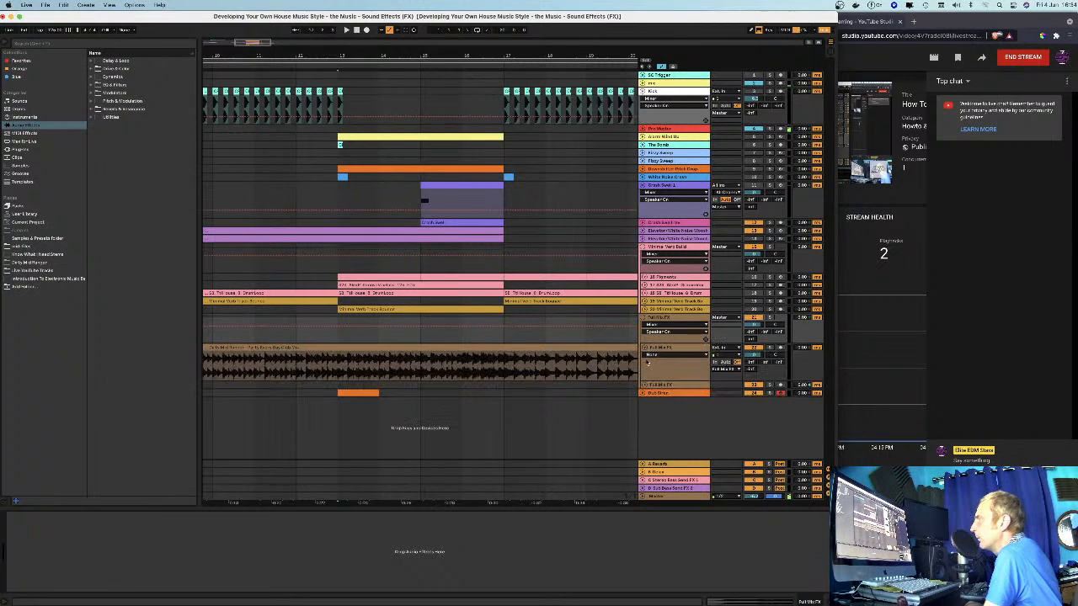
click(644, 385)
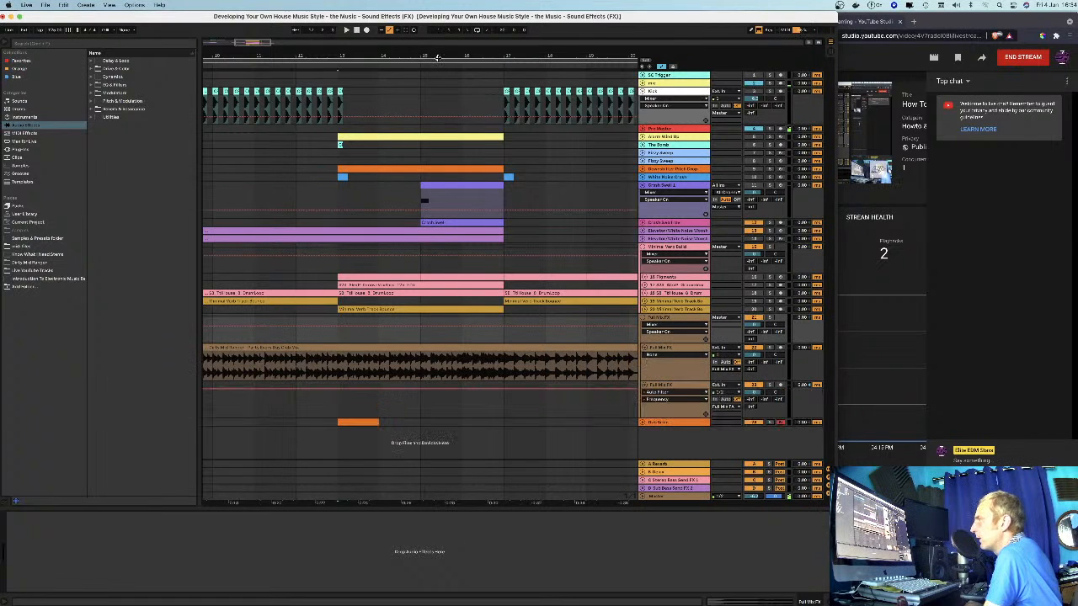
- Examine the full mix arrangement around bar 90, where a short clip on the lower Full Mix FX track carries filter Frequency automation
drag(436, 53, 289, 46)
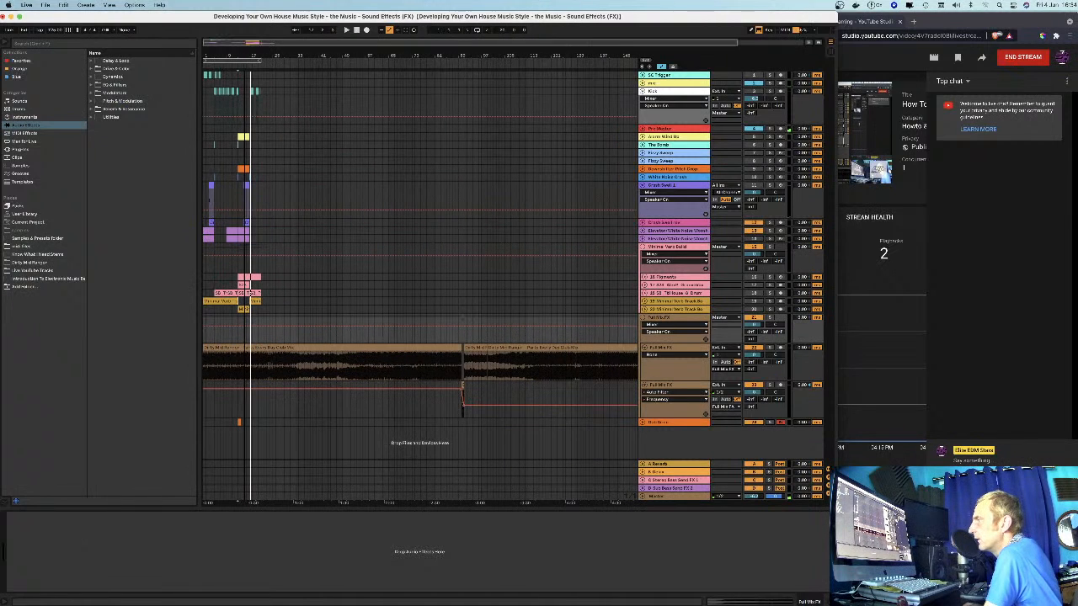
drag(445, 53, 463, 79)
drag(276, 61, 276, 56)
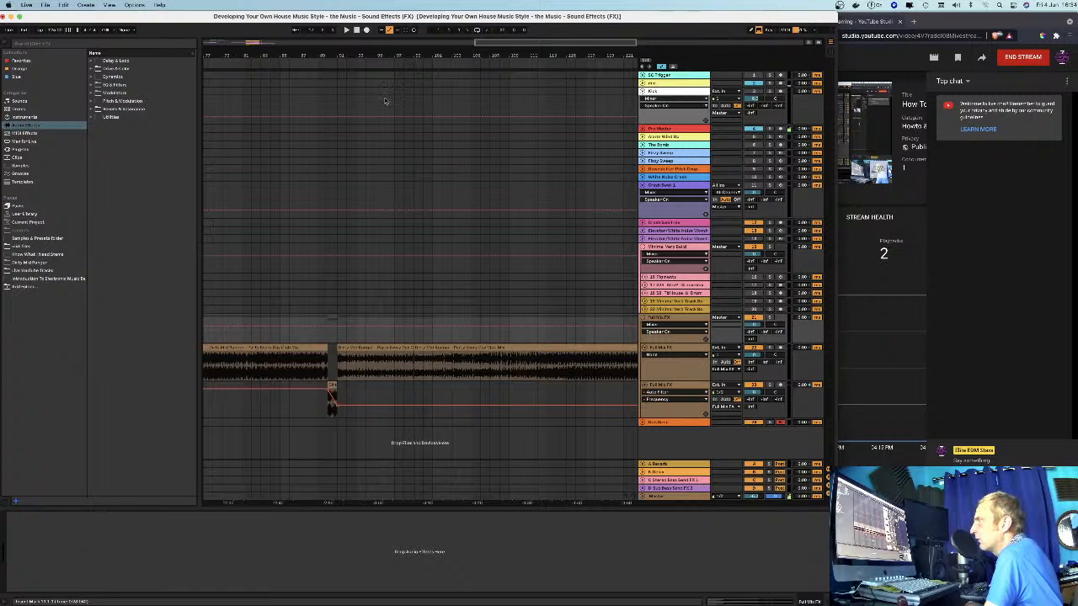
drag(315, 52, 314, 42)
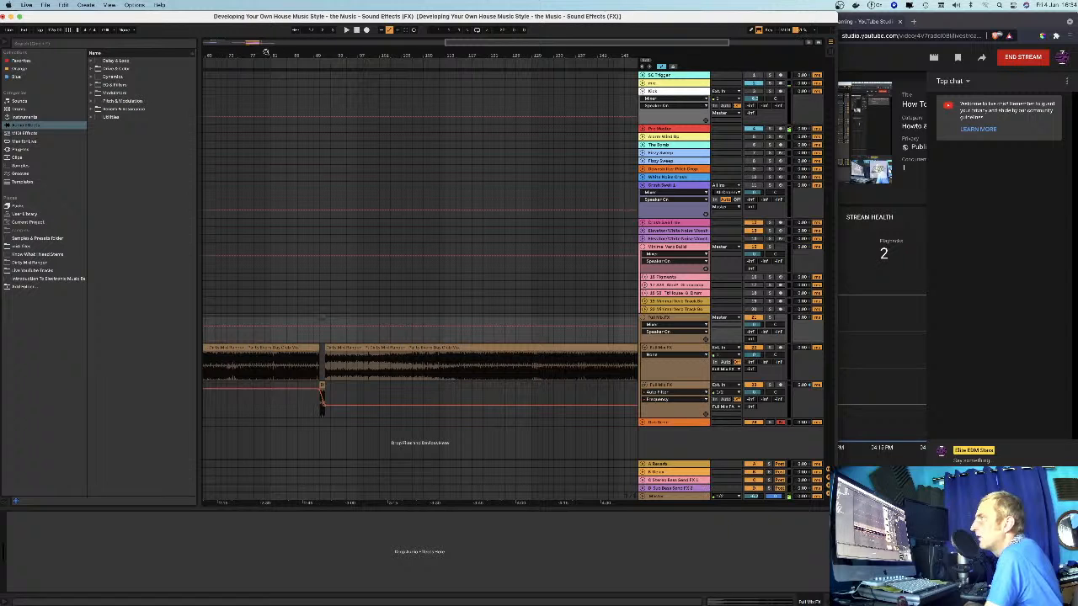
drag(265, 52, 419, 55)
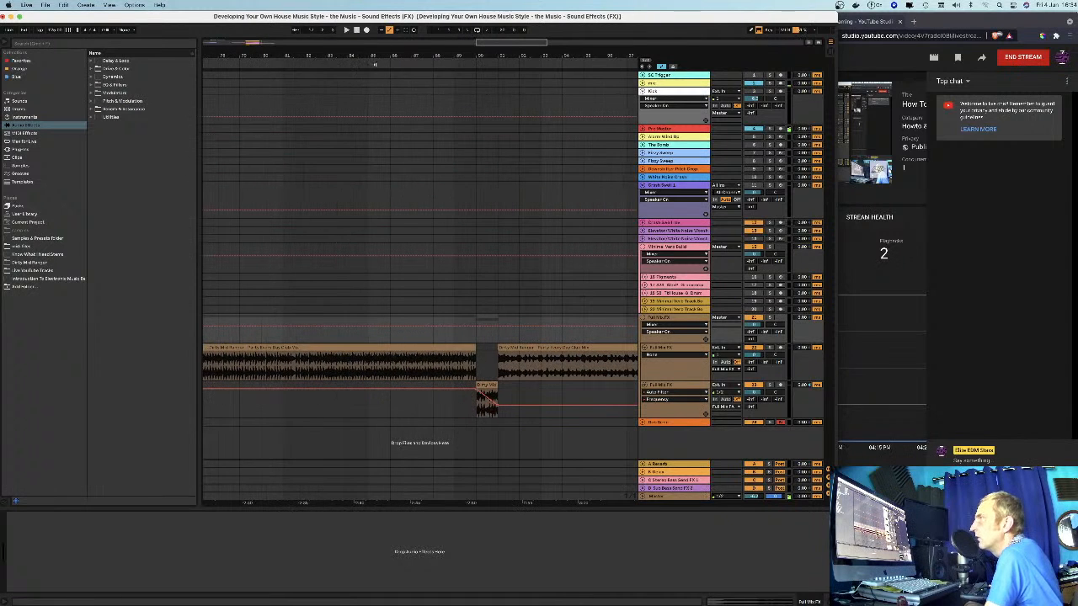
drag(294, 56, 443, 65)
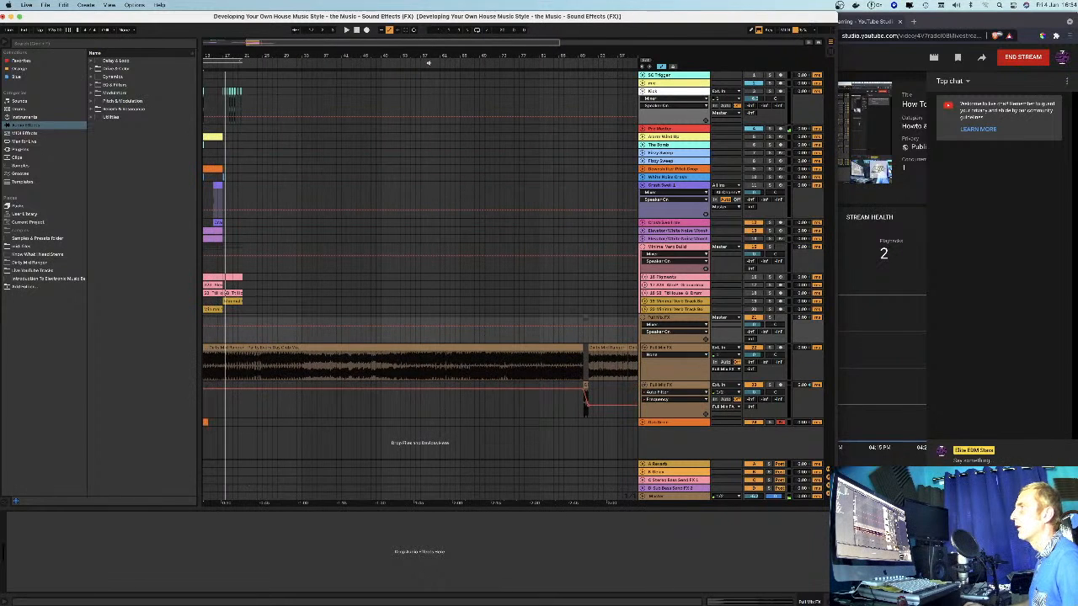
- Play the full mix, jumping ahead through the track toward the filtered clip at bar 90
click(429, 62)
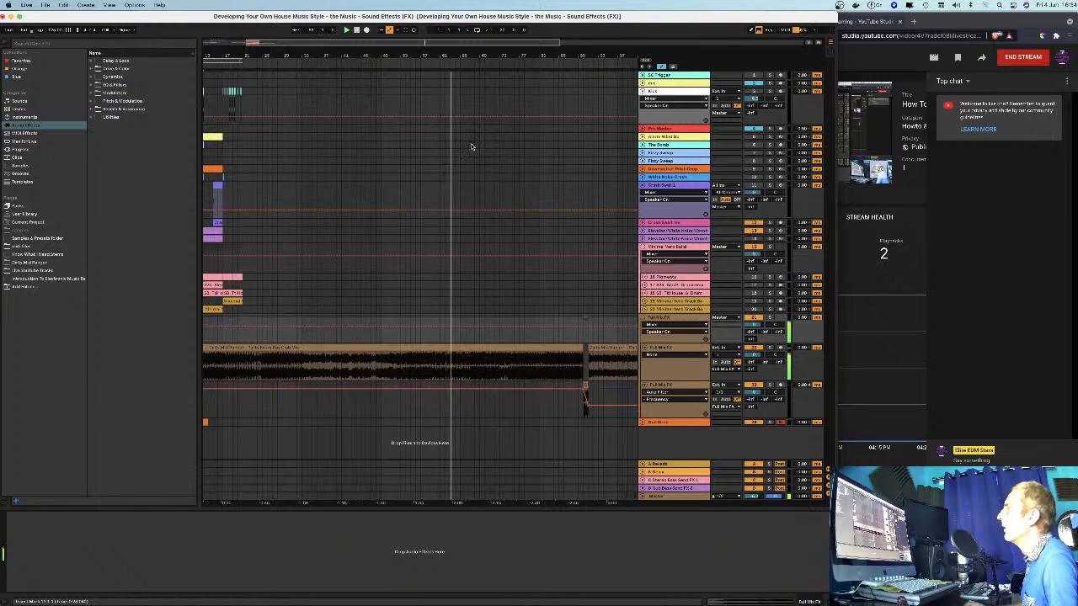
drag(473, 56, 348, 85)
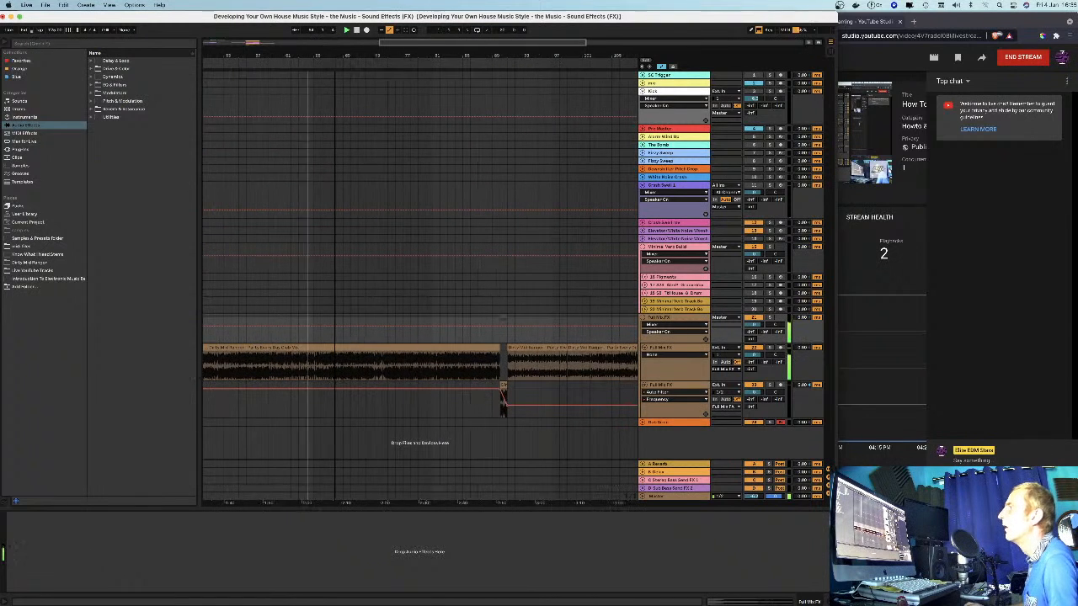
click(352, 64)
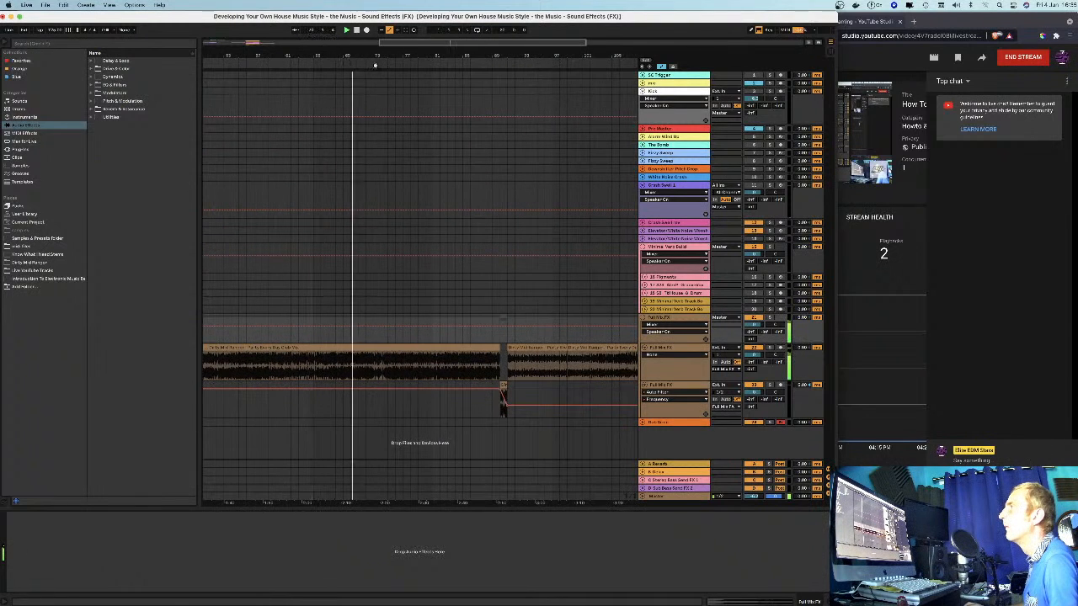
click(435, 64)
drag(434, 55, 383, 55)
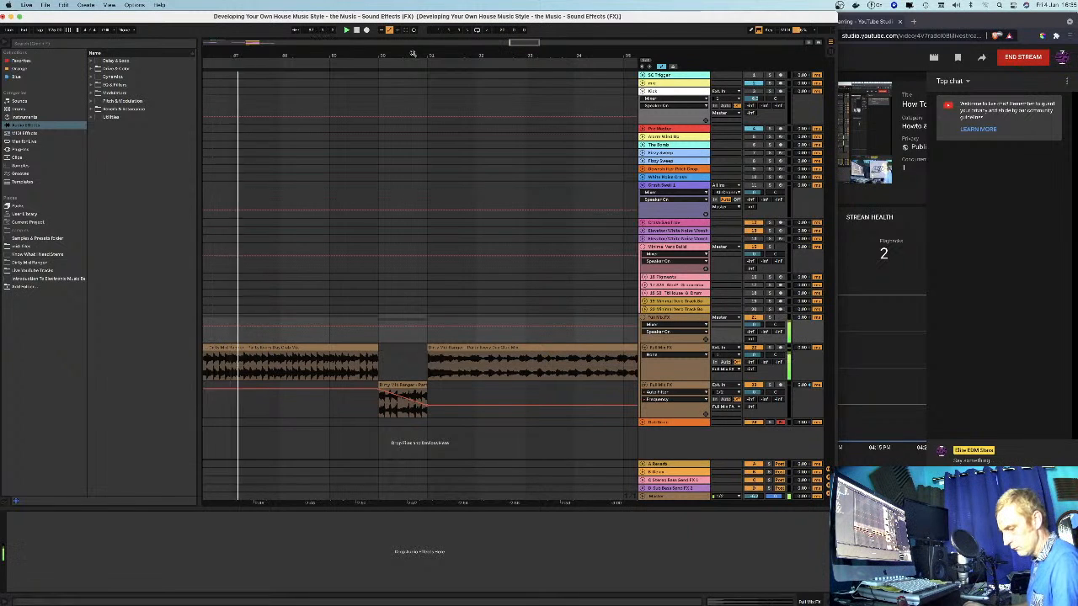
drag(390, 53, 391, 72)
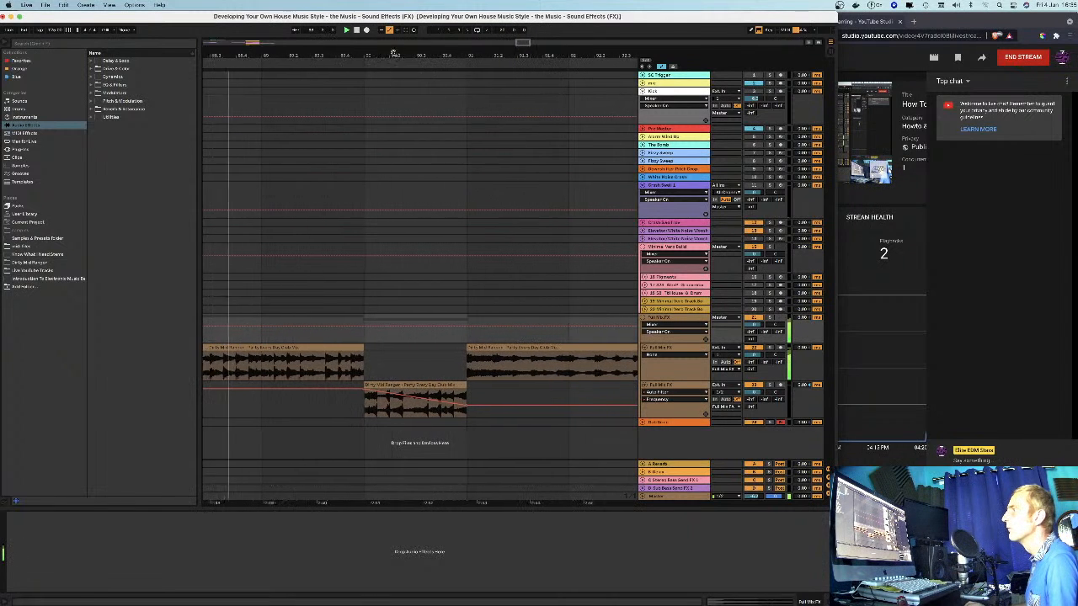
- Show the Auto Filter on the lower Full Mix FX track, solo that track and replay its clip from bar 90
click(671, 385)
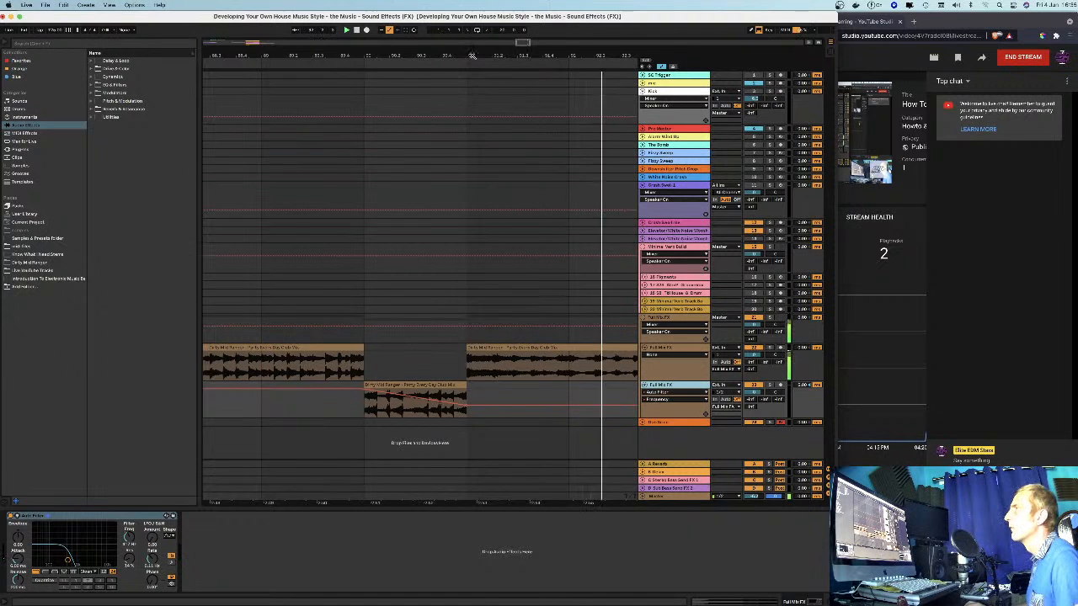
drag(474, 56, 502, 61)
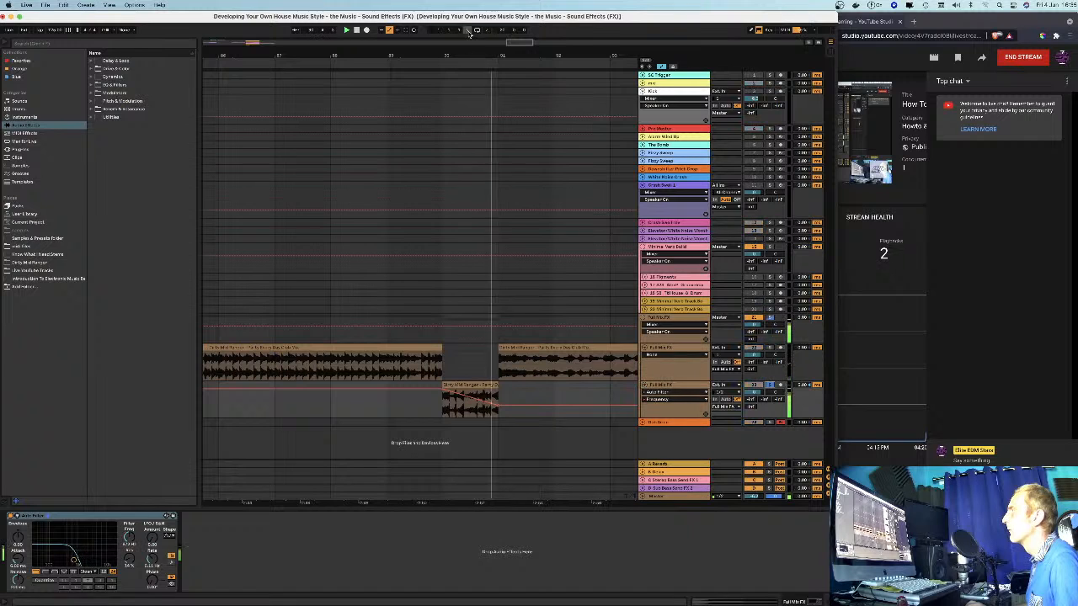
key(space)
click(441, 65)
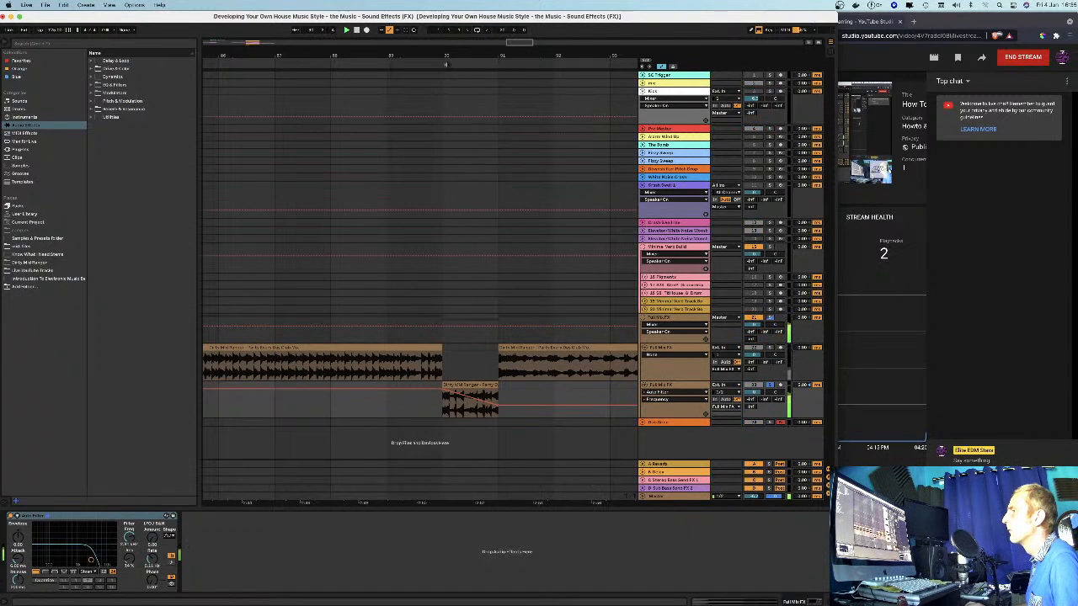
- Add the Flanger Spinning preset from the Phaser-Flanger effects after the Auto Filter on the lower Full Mix FX track
click(676, 387)
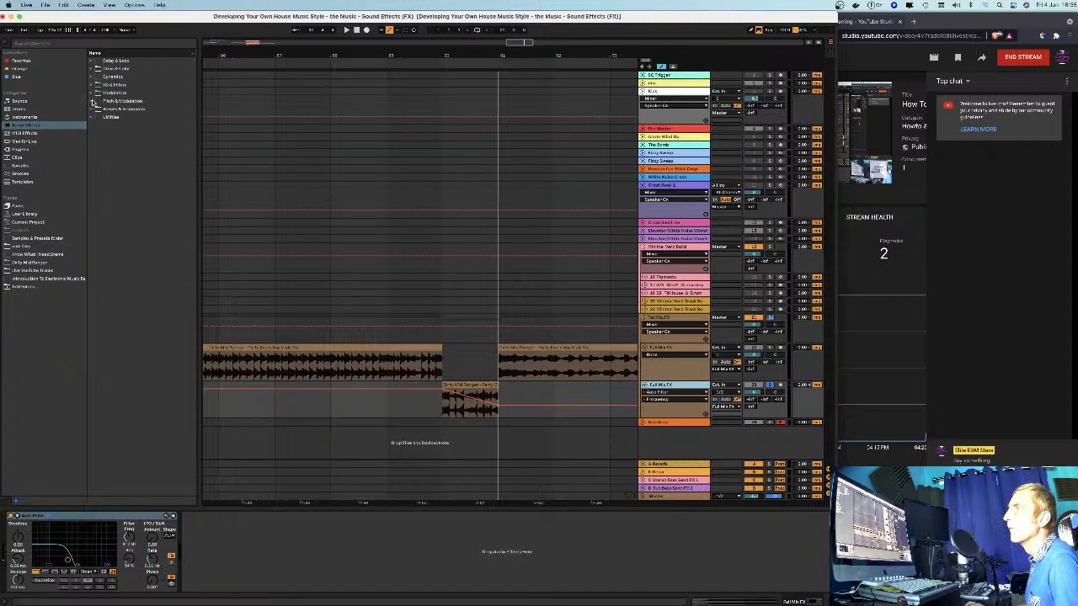
click(93, 101)
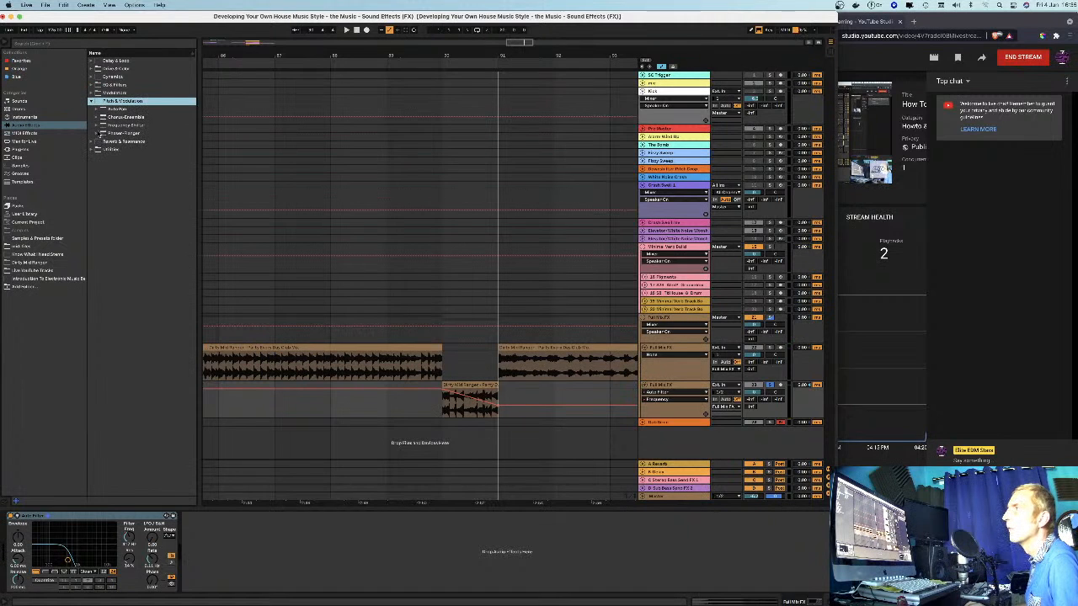
click(98, 133)
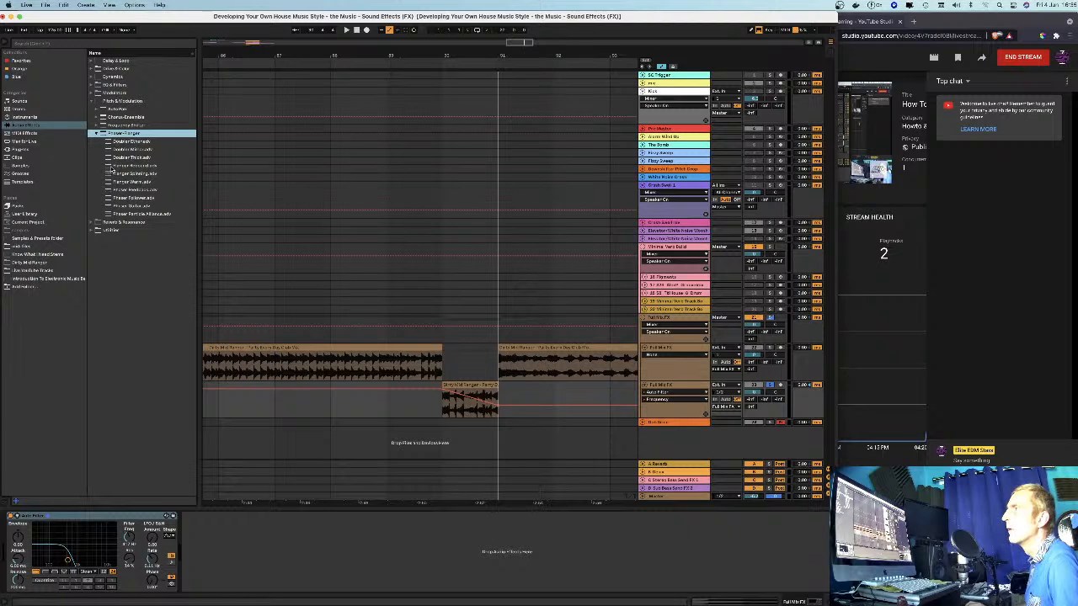
click(113, 174)
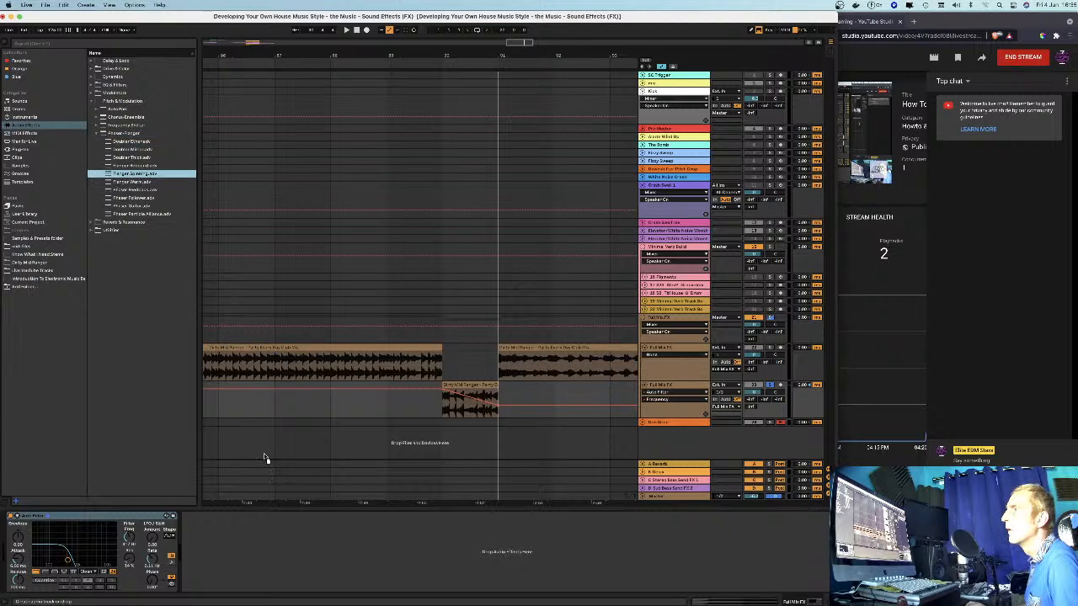
drag(386, 512, 387, 513)
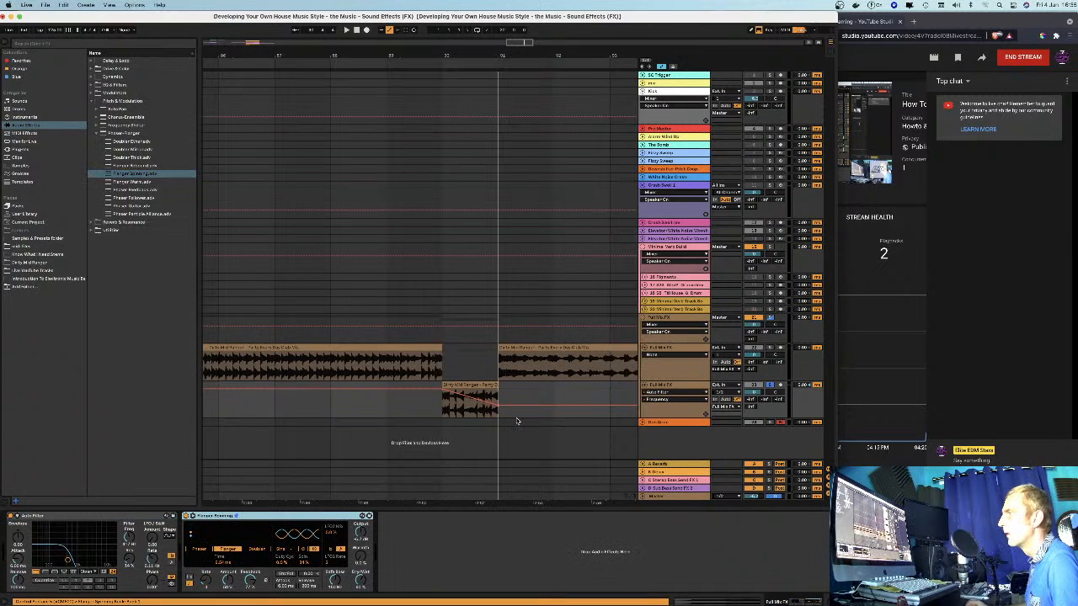
- Select the clip at bar 90 on the lower Full Mix FX track and play it through the flanger
click(470, 387)
key(space)
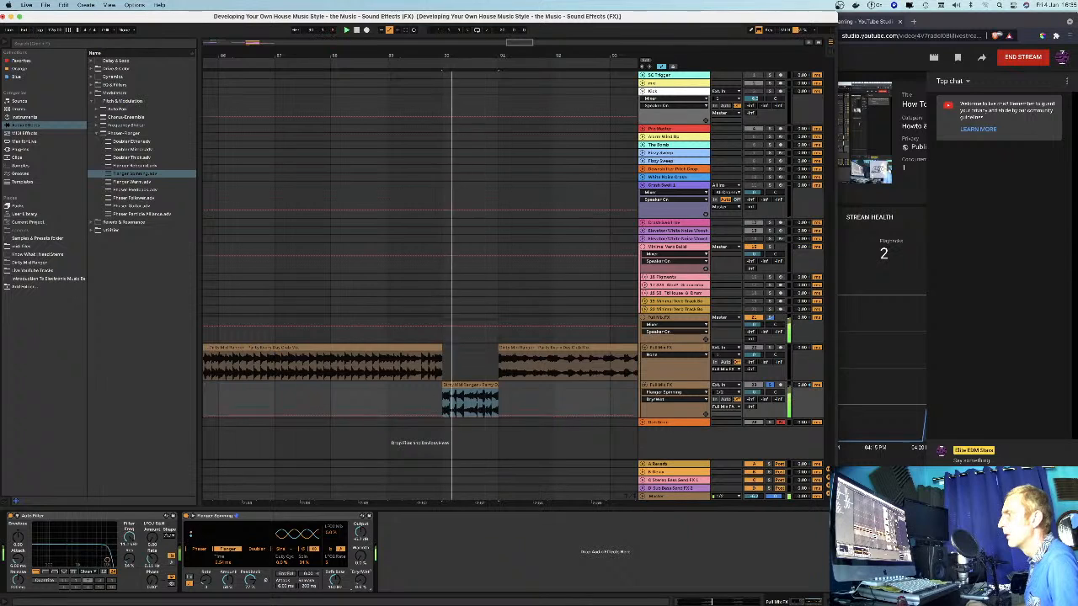
key(space)
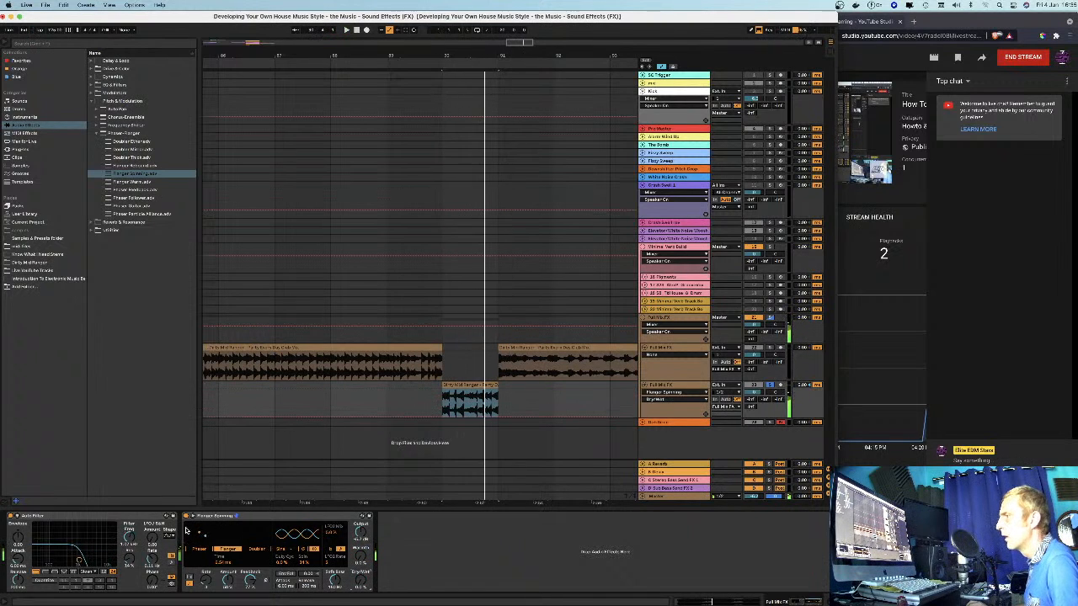
- Move the Auto Filter after Flanger Spinning, and compare the Doubler mode with Flanger while playing the clip, leaving Flanger selected
drag(146, 517, 381, 525)
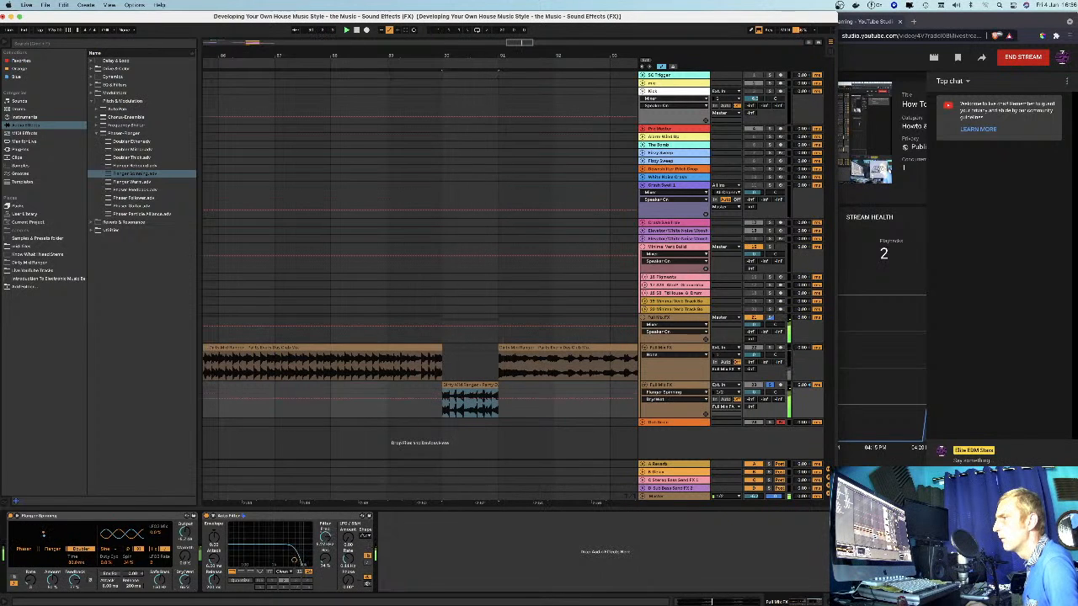
click(183, 581)
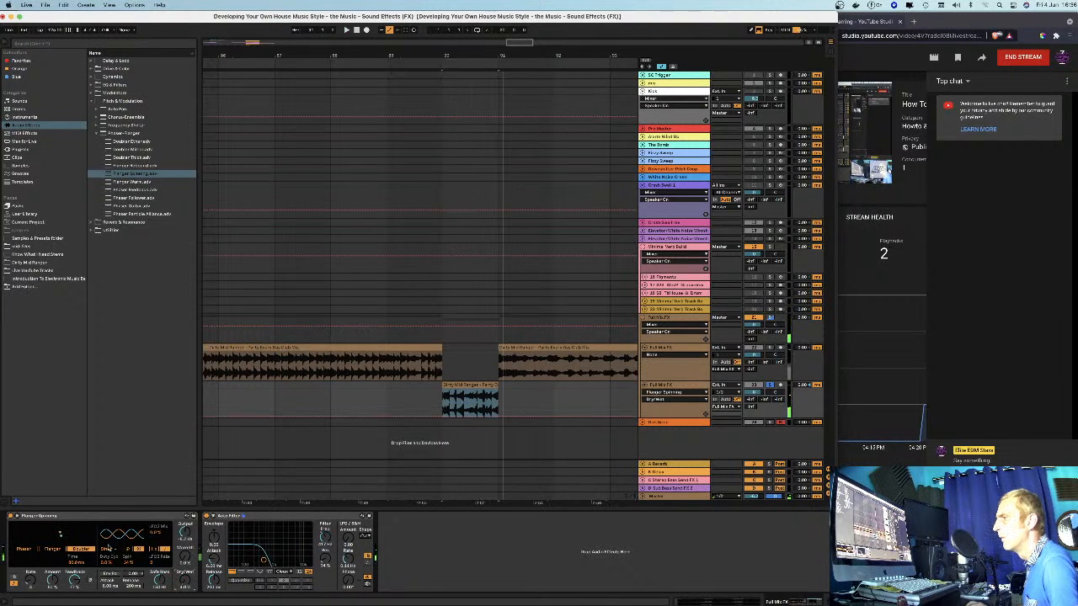
click(53, 548)
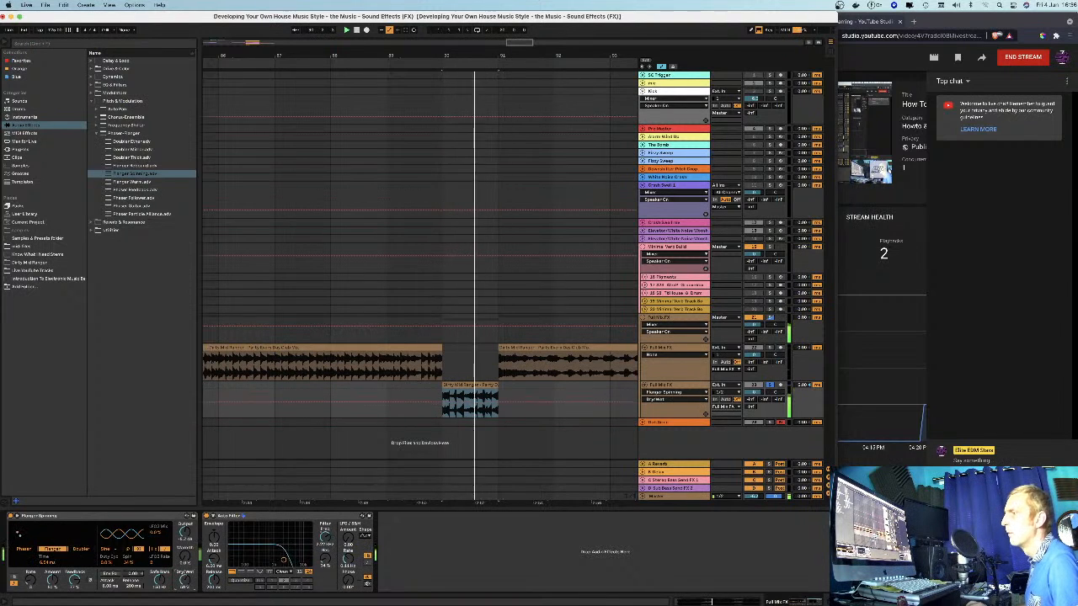
key(space)
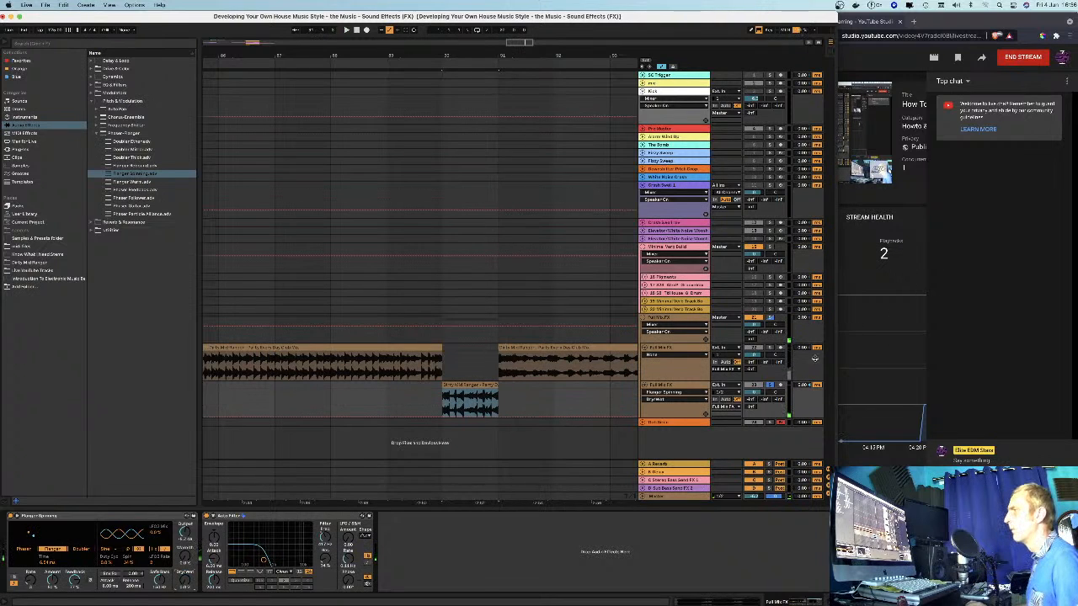
- Unsolo the lower Full Mix FX track, automate the flanger's Dry/Wet to rise across the bar 90 clip, and play the transition
click(770, 385)
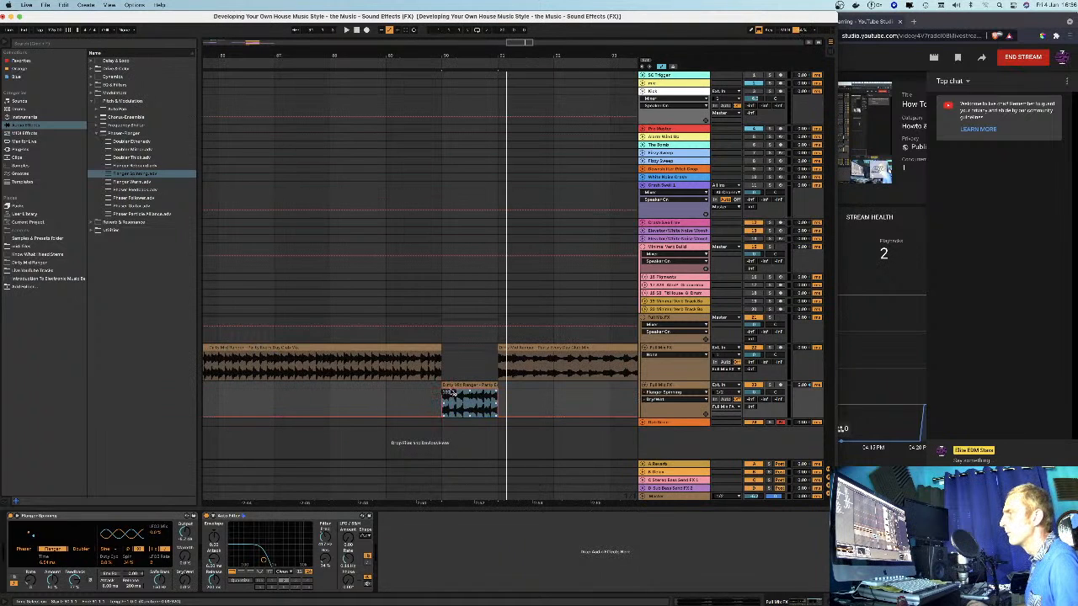
click(433, 394)
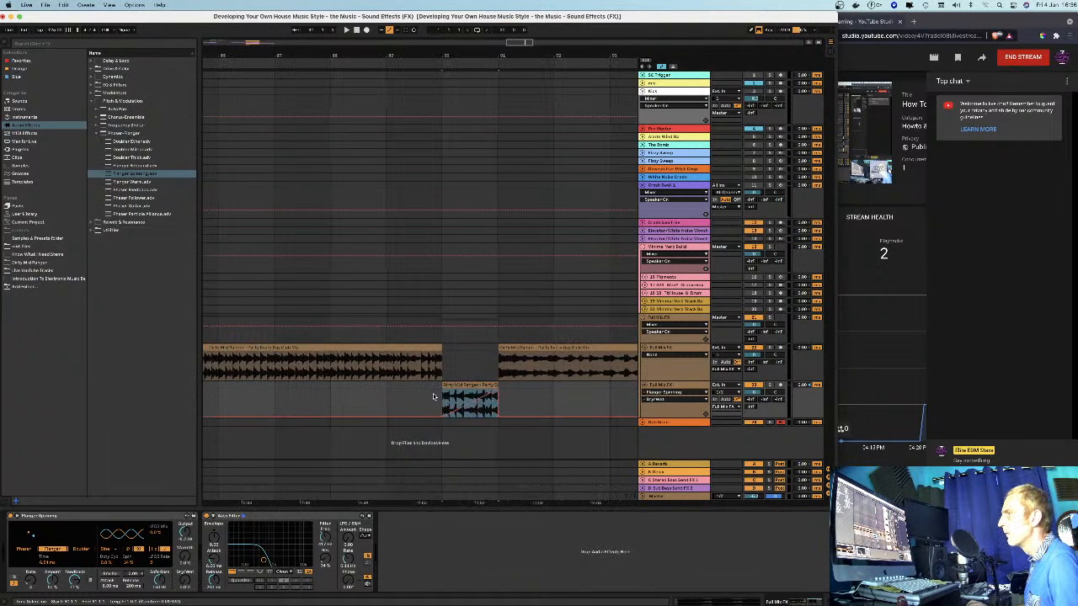
key(space)
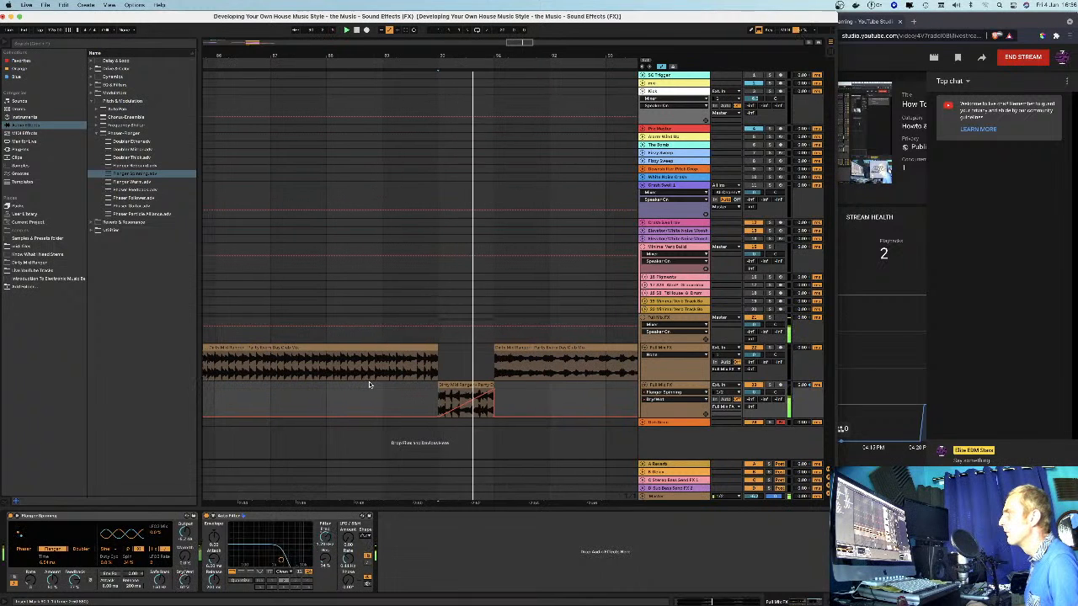
key(space)
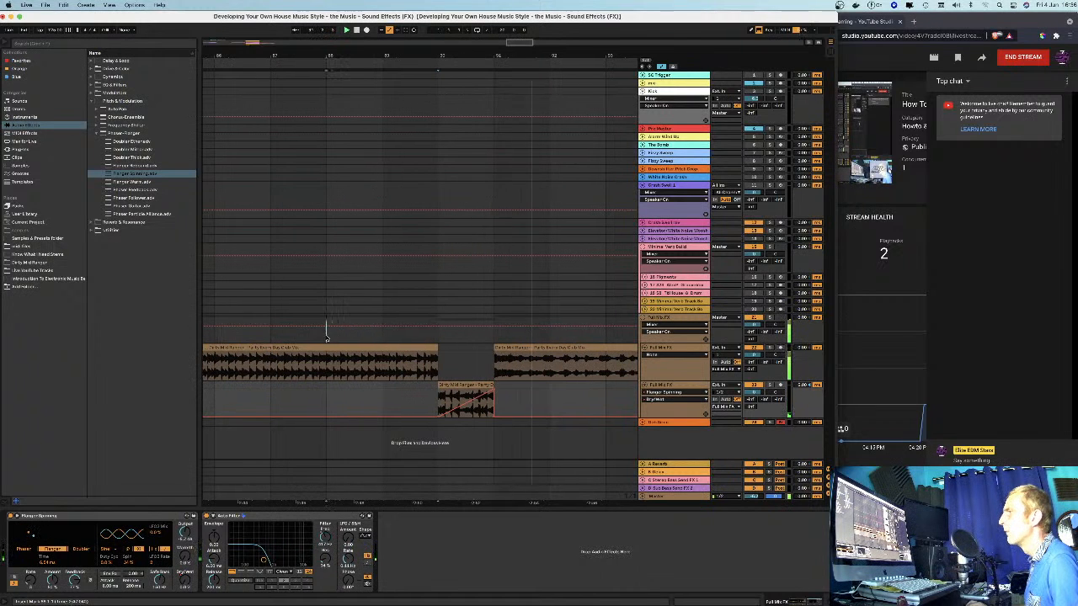
- Play the transition from about bar 88 and lower the end of the flanger's Dry/Wet ramp on the bar 90 clip
click(327, 331)
key(space)
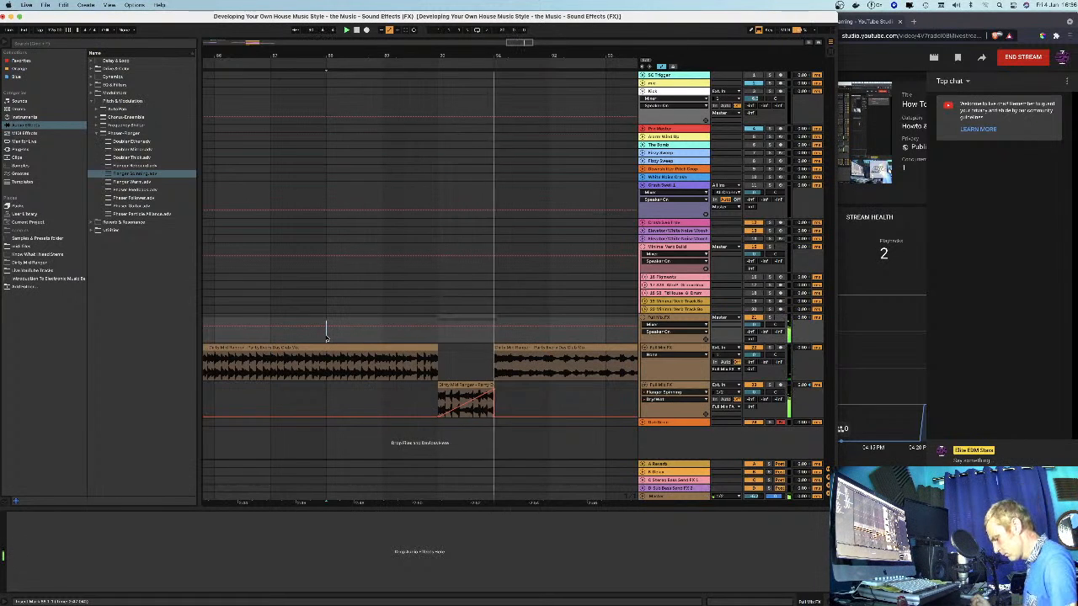
click(488, 394)
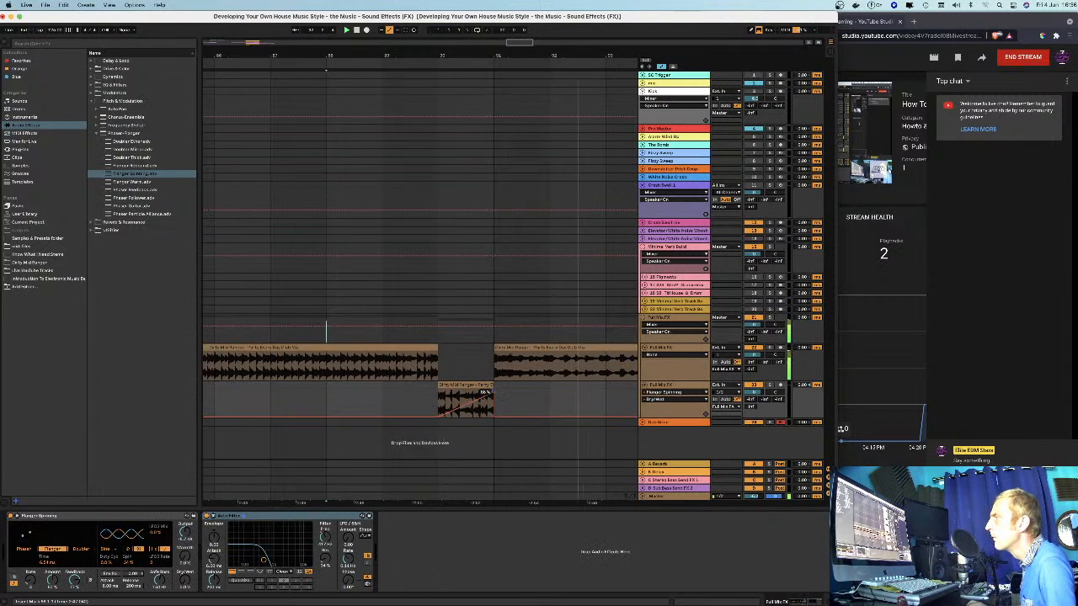
click(439, 402)
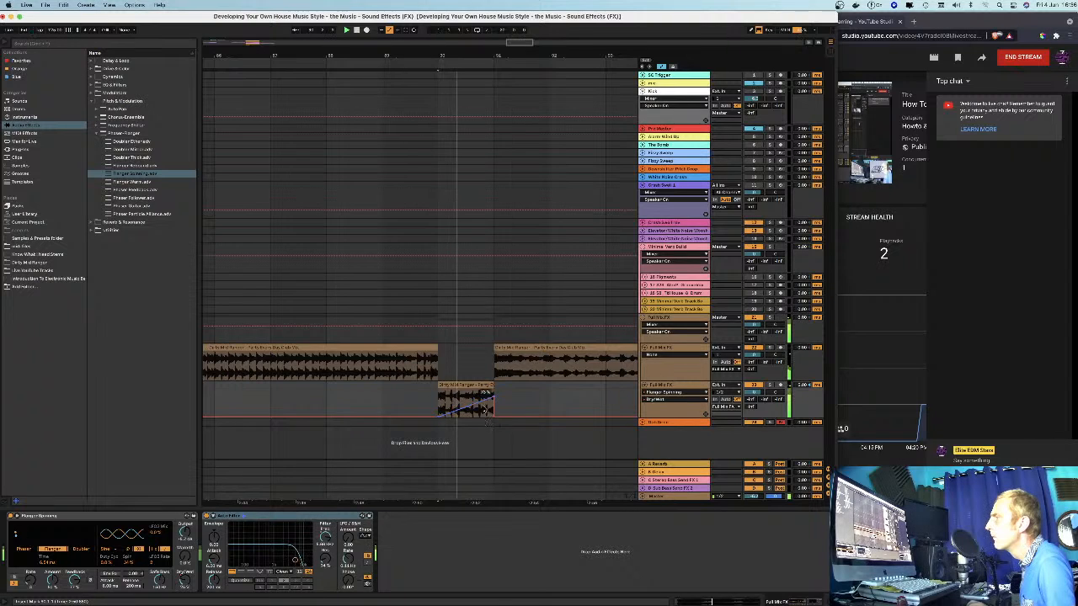
drag(493, 399, 487, 400)
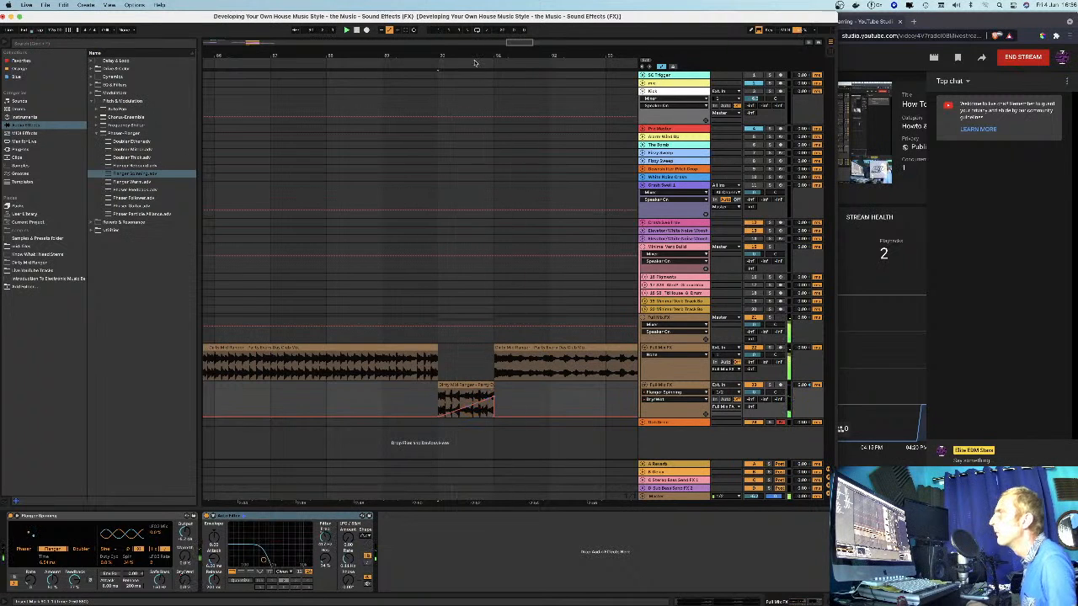
drag(474, 62, 470, 57)
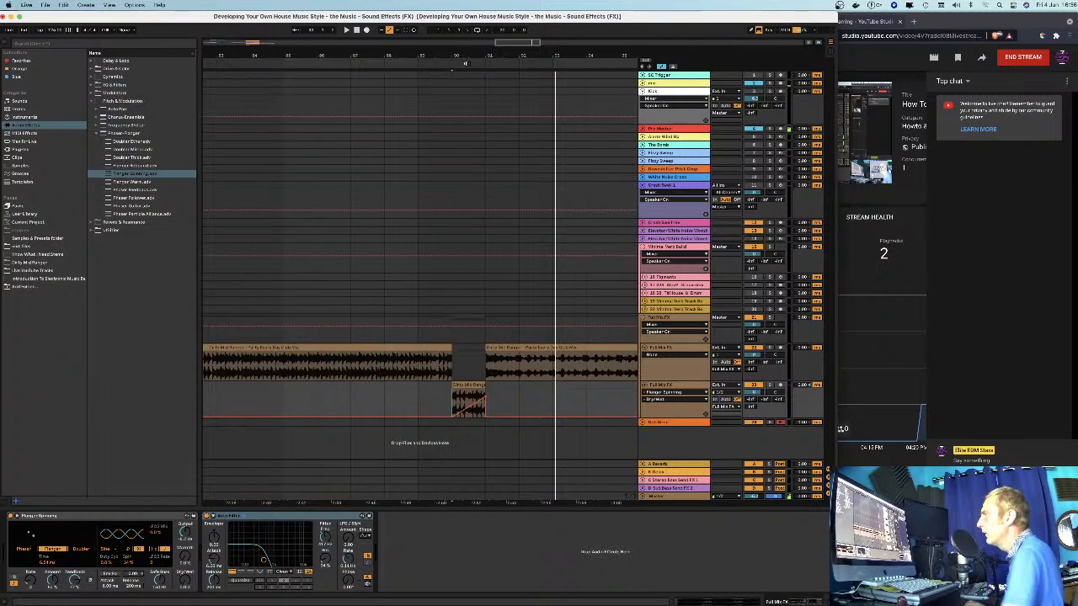
drag(463, 53, 438, 393)
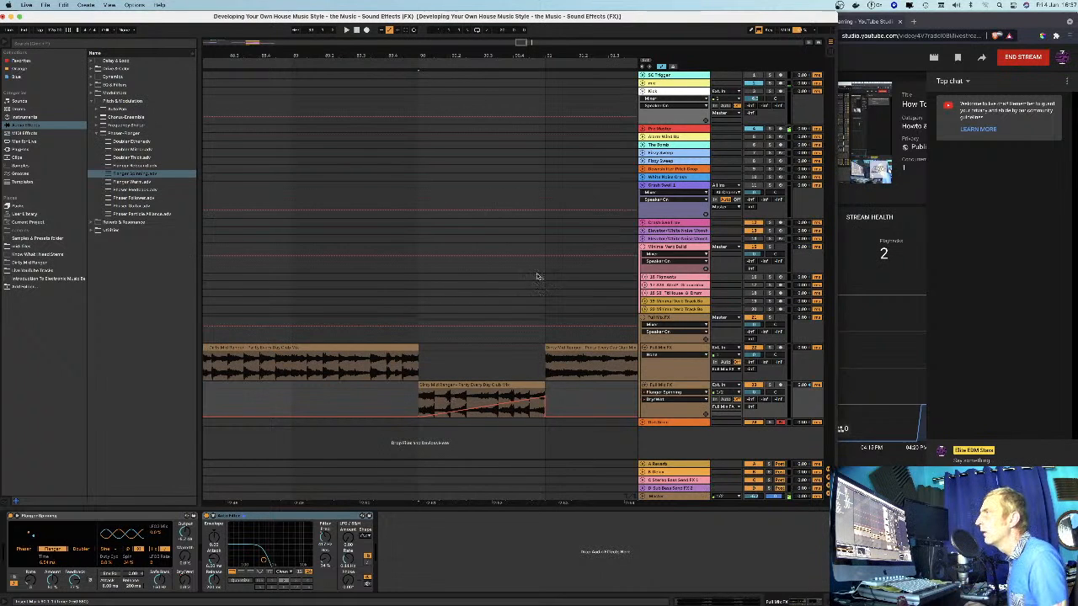
- Insert an audio track below the Dub Siren track and examine its output and input routing choices, including Resampling
right_click(682, 452)
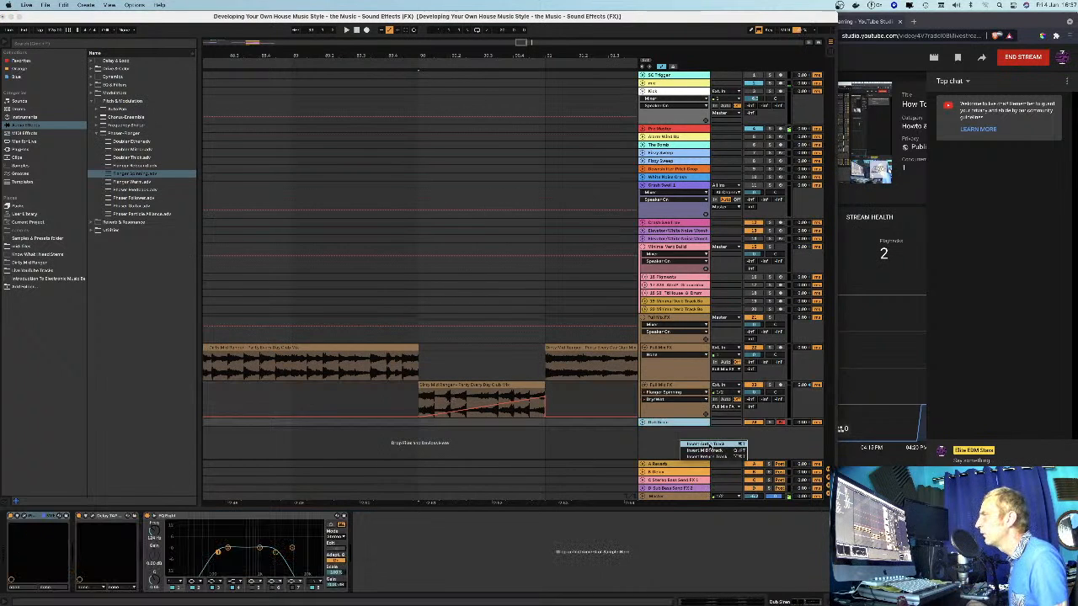
click(706, 445)
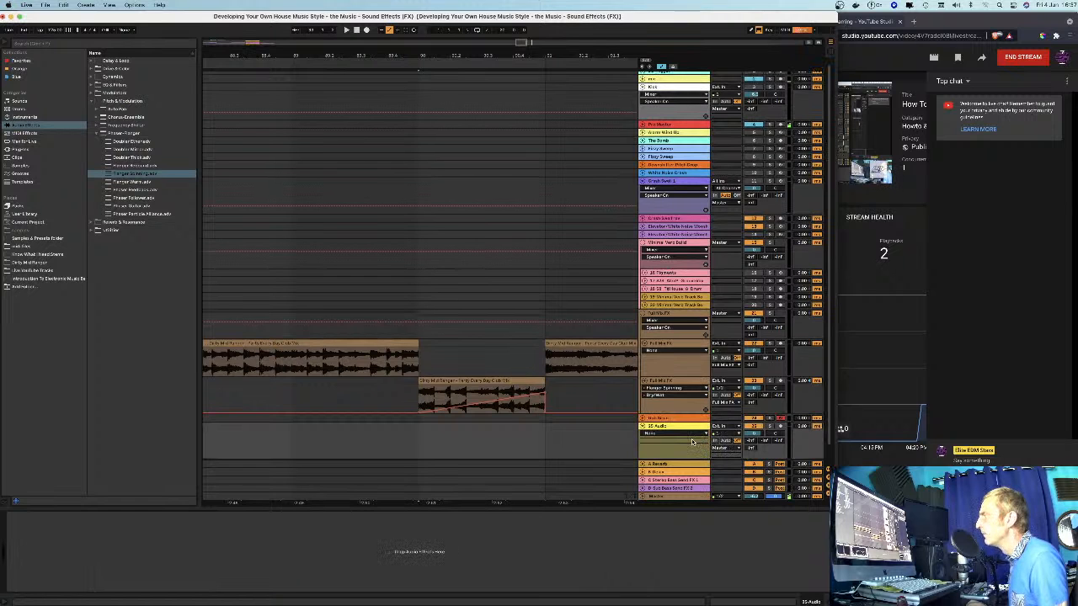
click(729, 447)
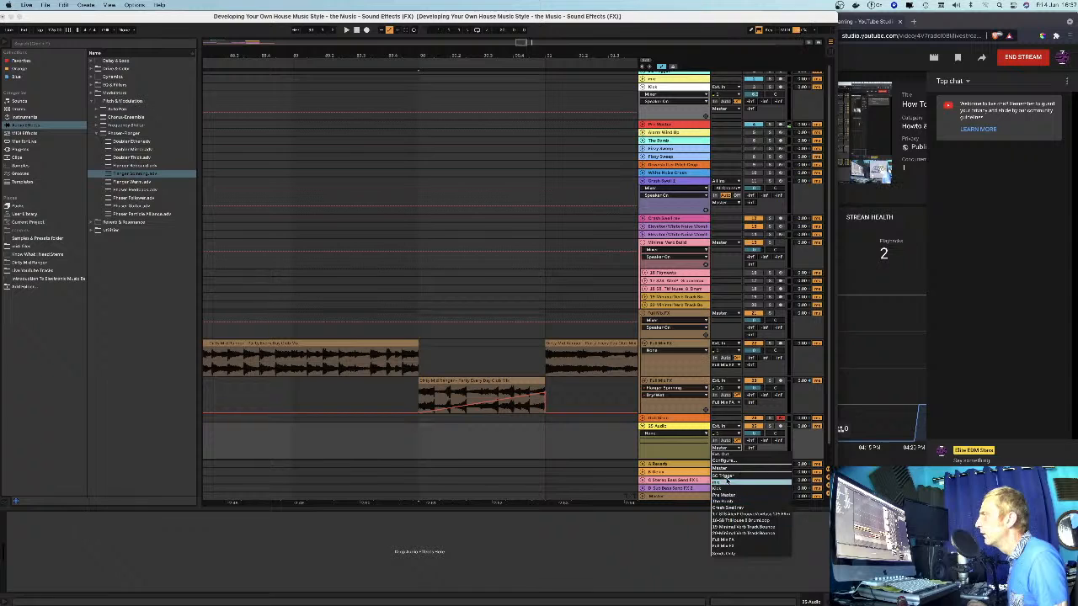
click(674, 427)
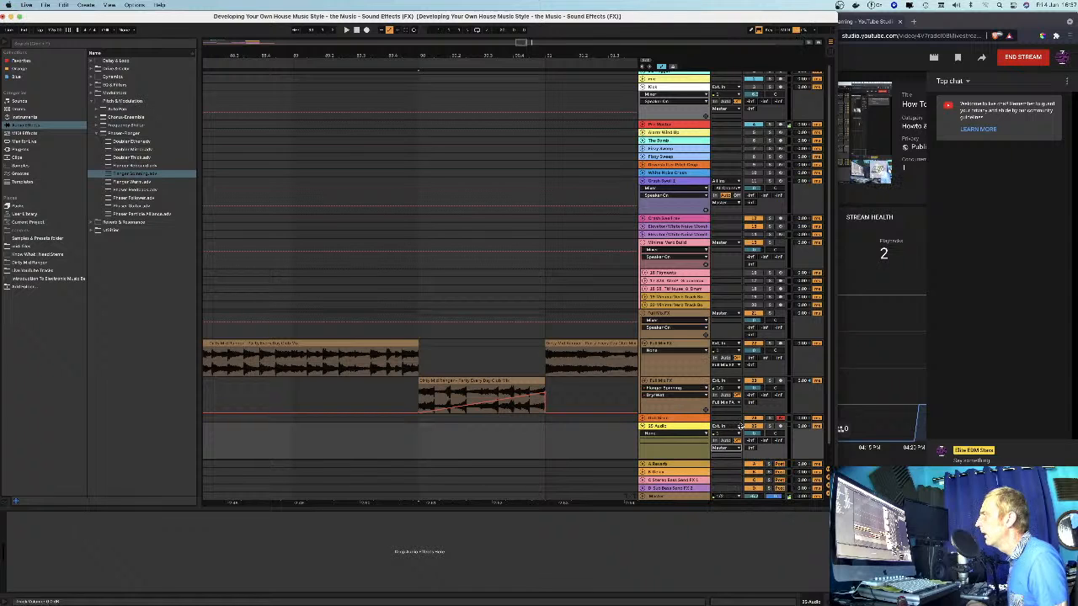
click(738, 427)
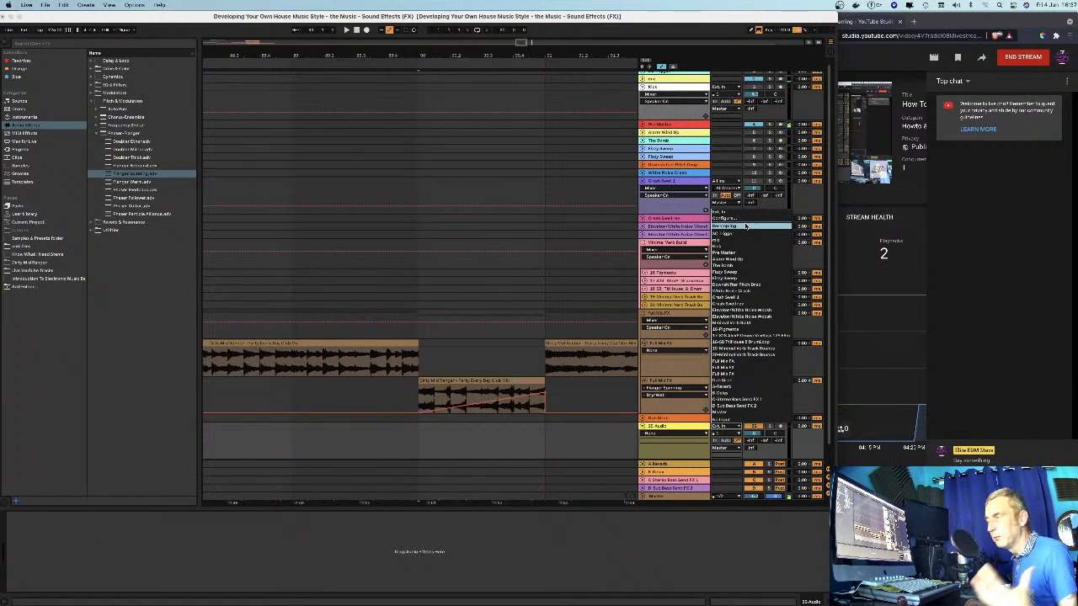
click(419, 430)
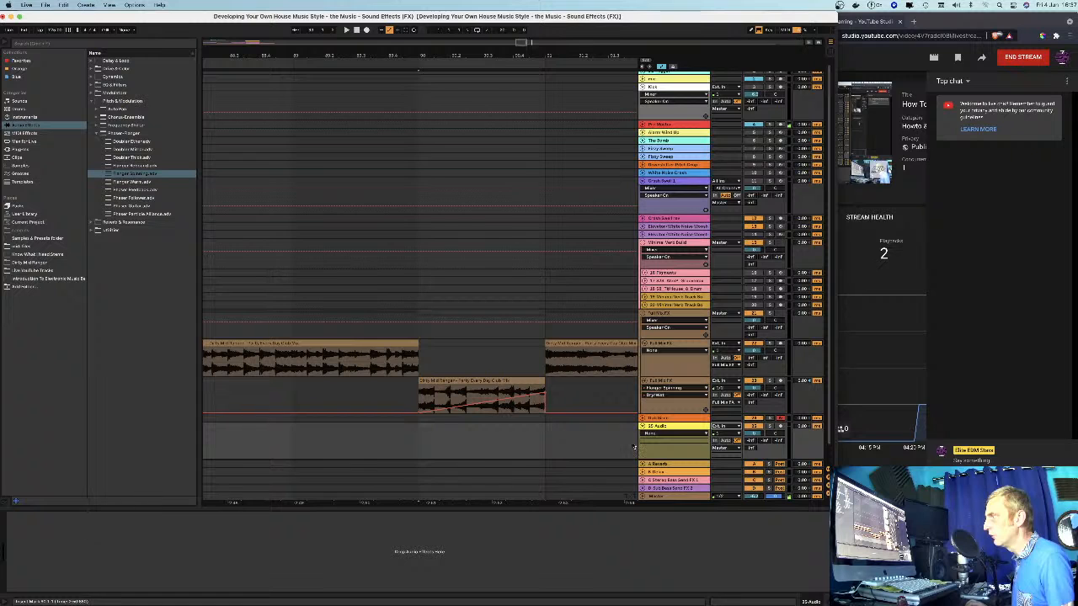
- Select the bar 90 clip on the lower Full Mix FX track and examine its Consolidate command without applying it
click(454, 381)
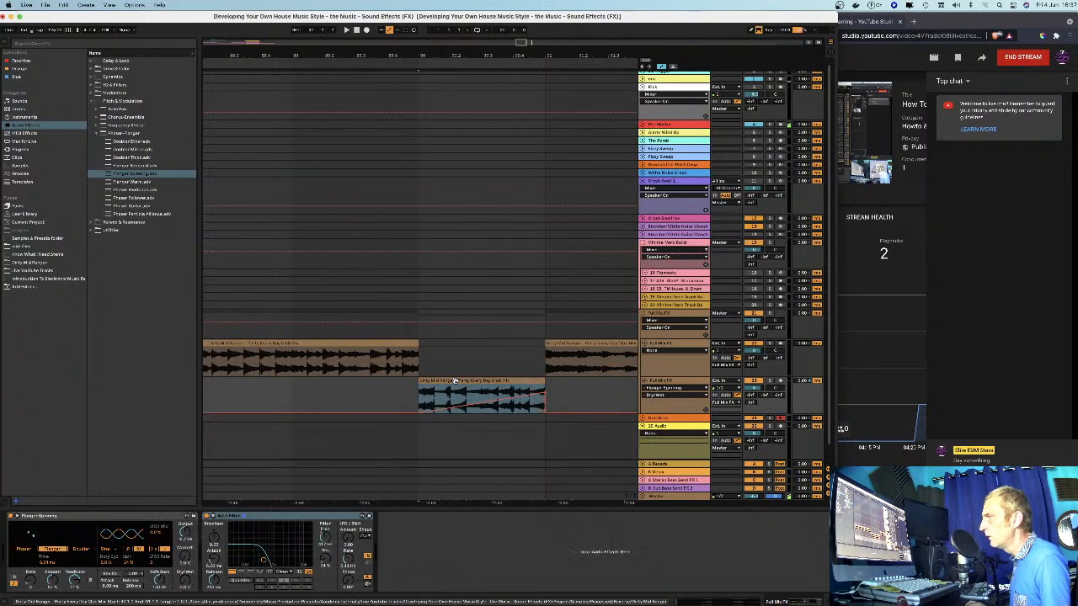
right_click(466, 381)
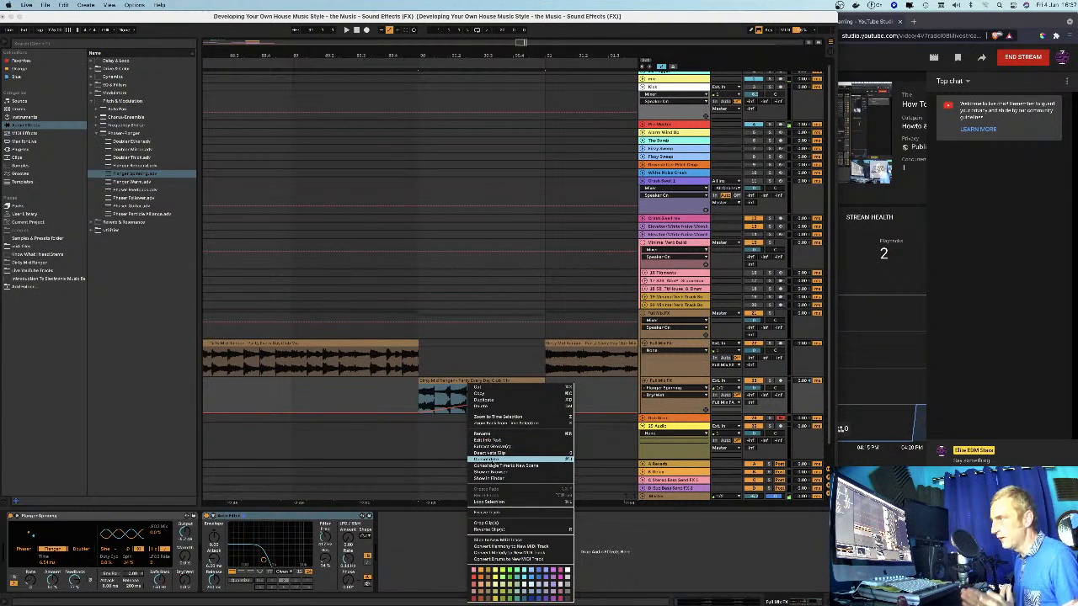
click(638, 381)
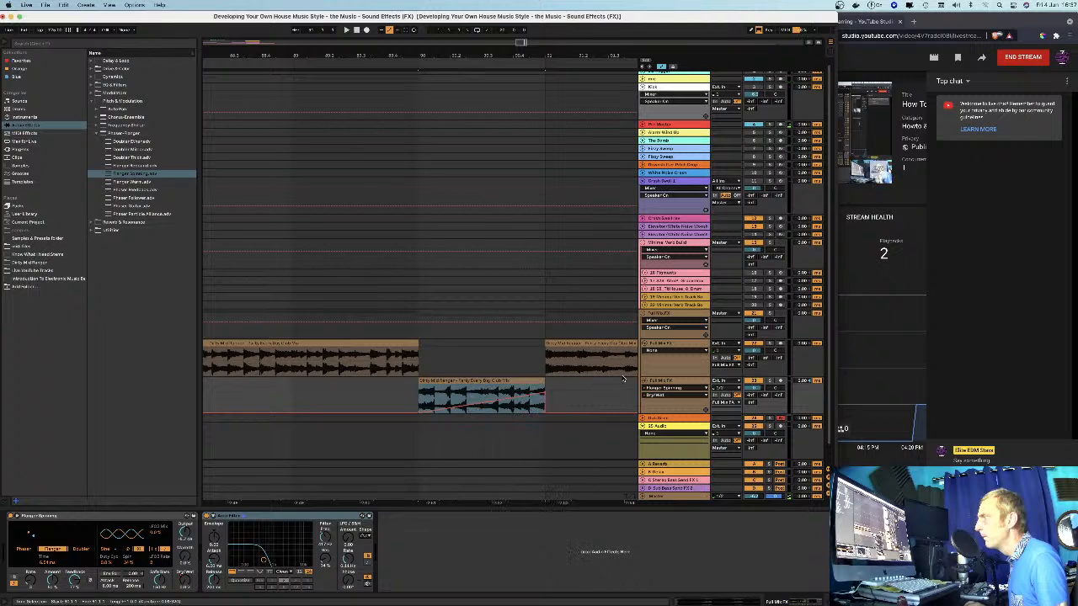
- Fold both Full Mix FX tracks and bring the whole arrangement back into view from bar 1
click(643, 381)
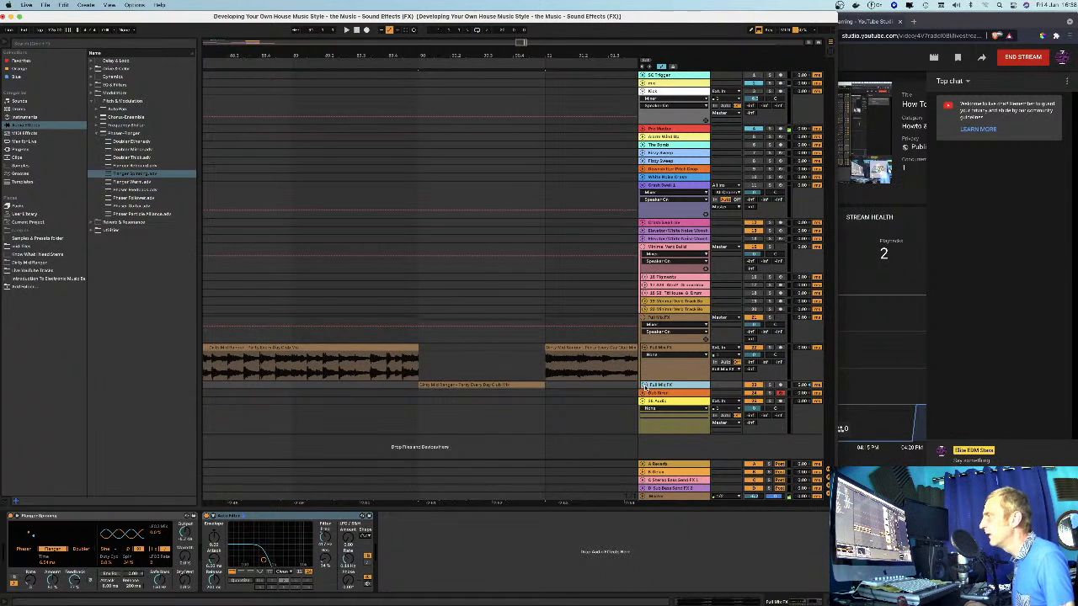
click(643, 384)
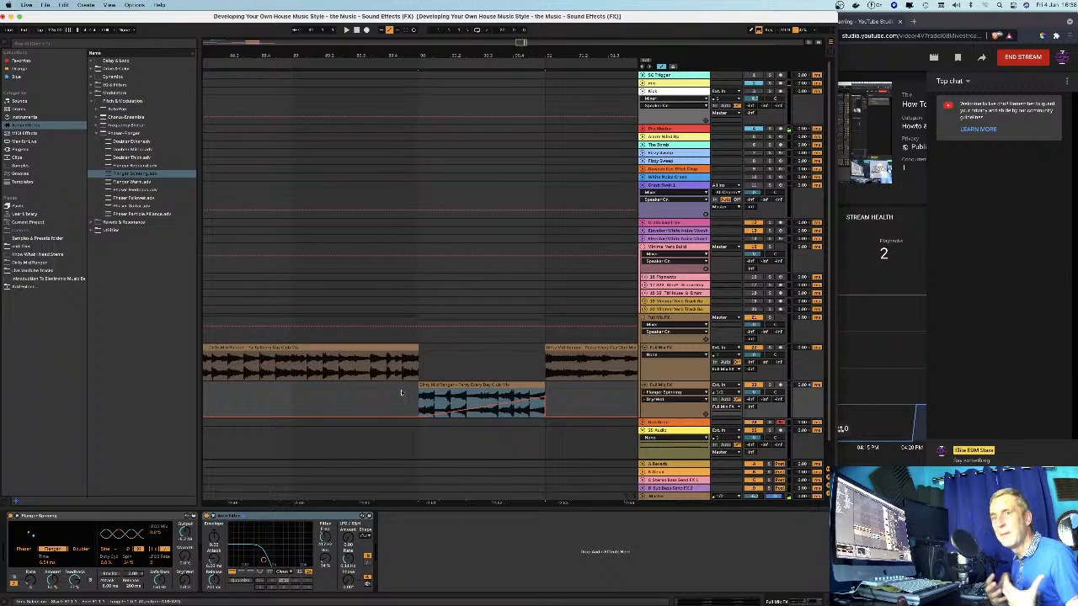
click(644, 385)
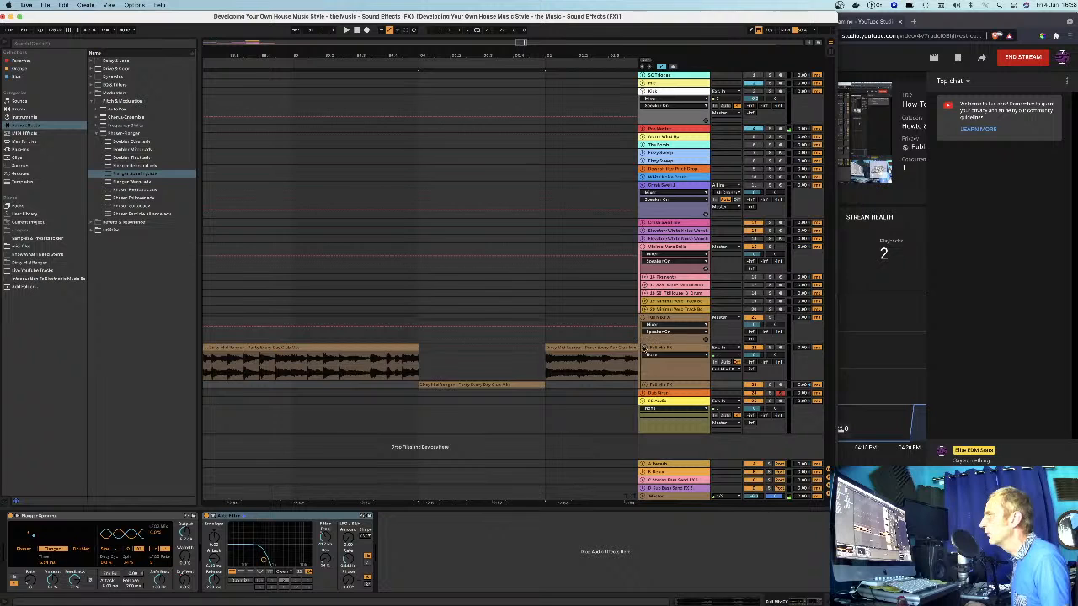
click(644, 347)
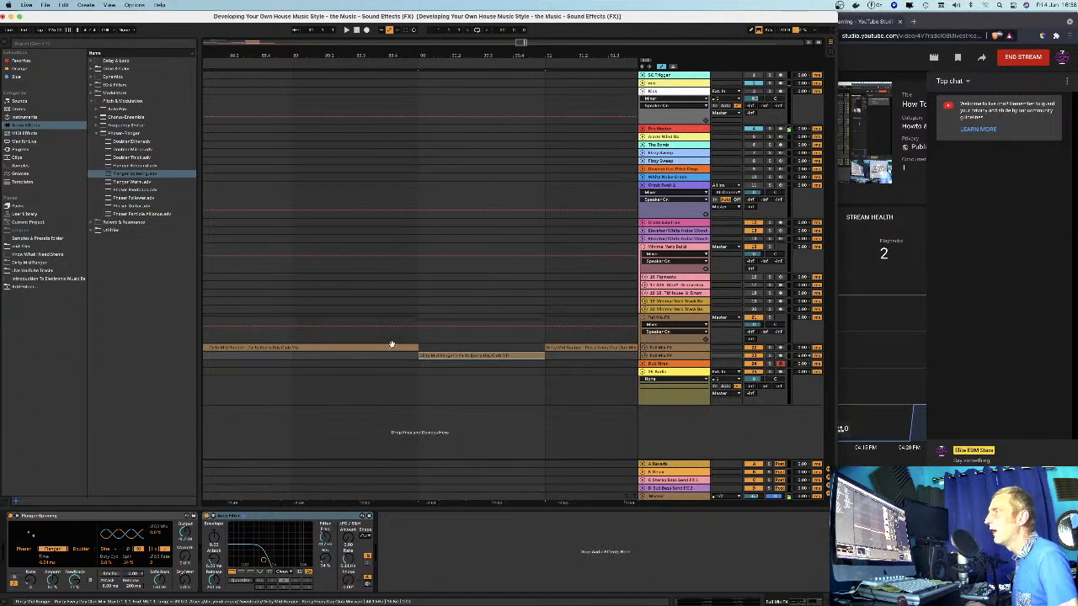
click(644, 347)
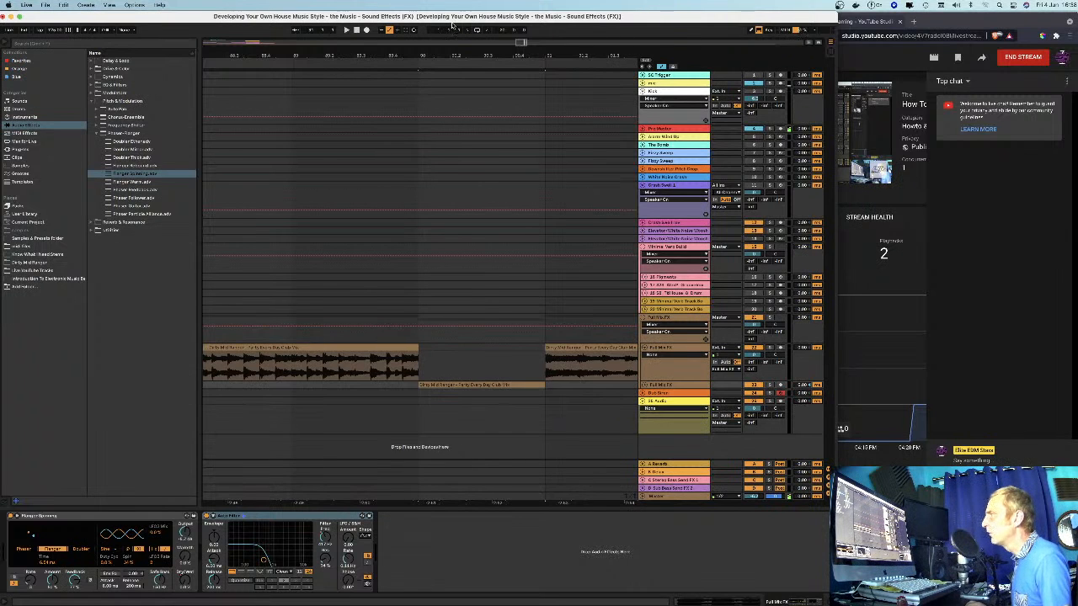
drag(452, 55, 451, 44)
click(416, 375)
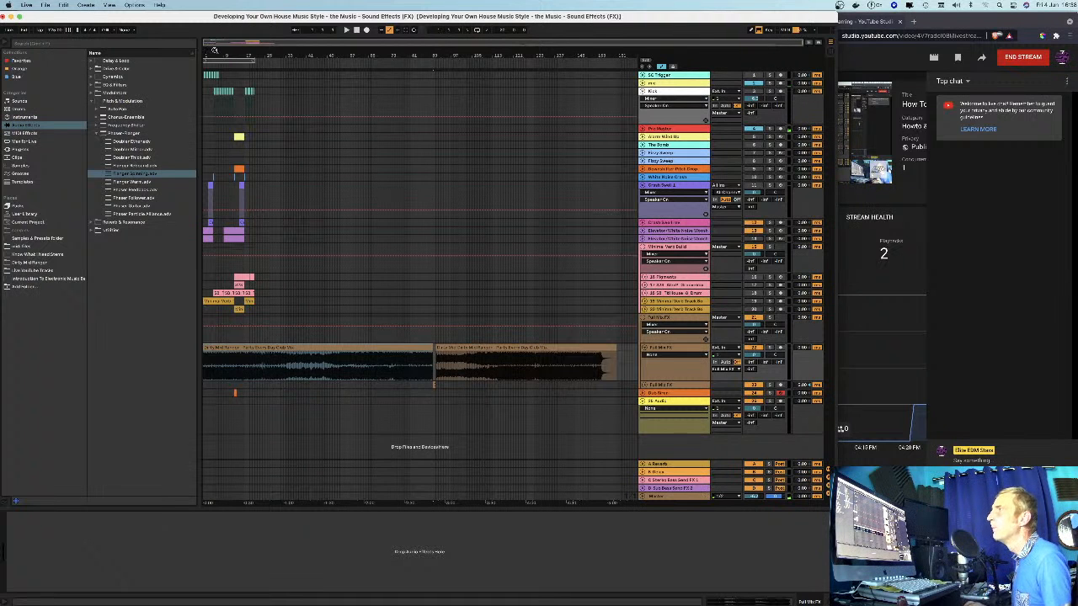
mouse_move(214, 51)
mouse_down()
mouse_move(214, 110)
mouse_move(214, 50)
mouse_up()
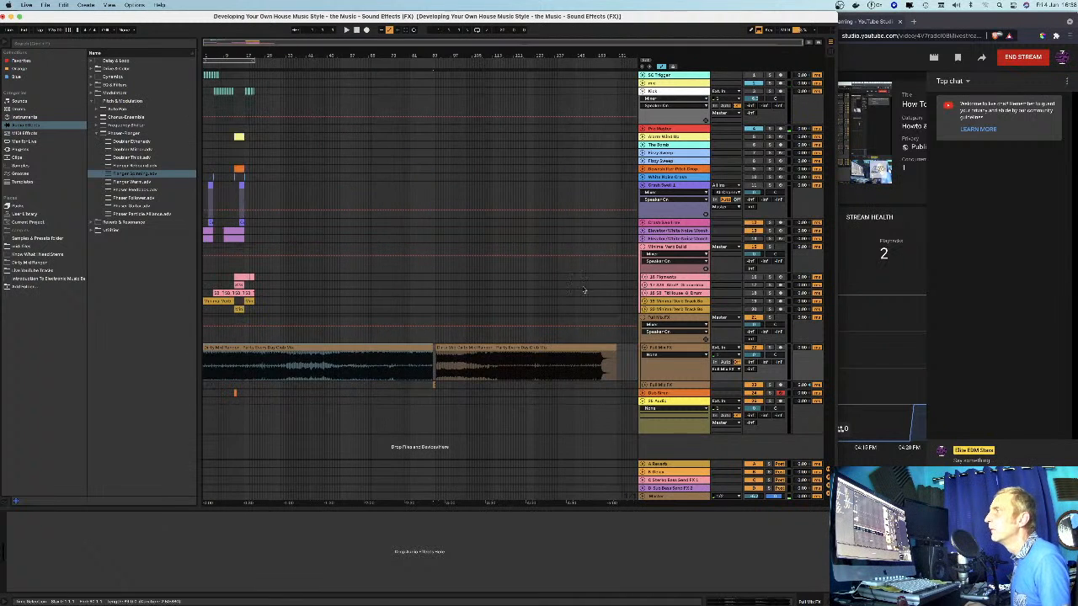
click(665, 347)
click(644, 348)
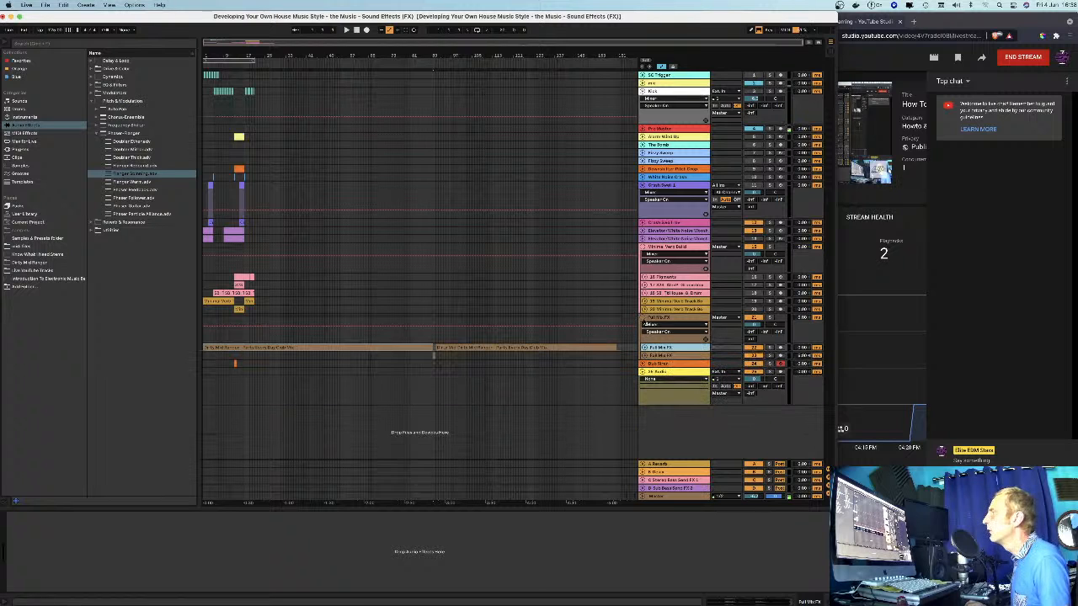
- Unfold the Dub Siren track and open its Pigments and Delay TAPE-201 plug-ins, with the delay placed below the synth
click(654, 371)
click(652, 363)
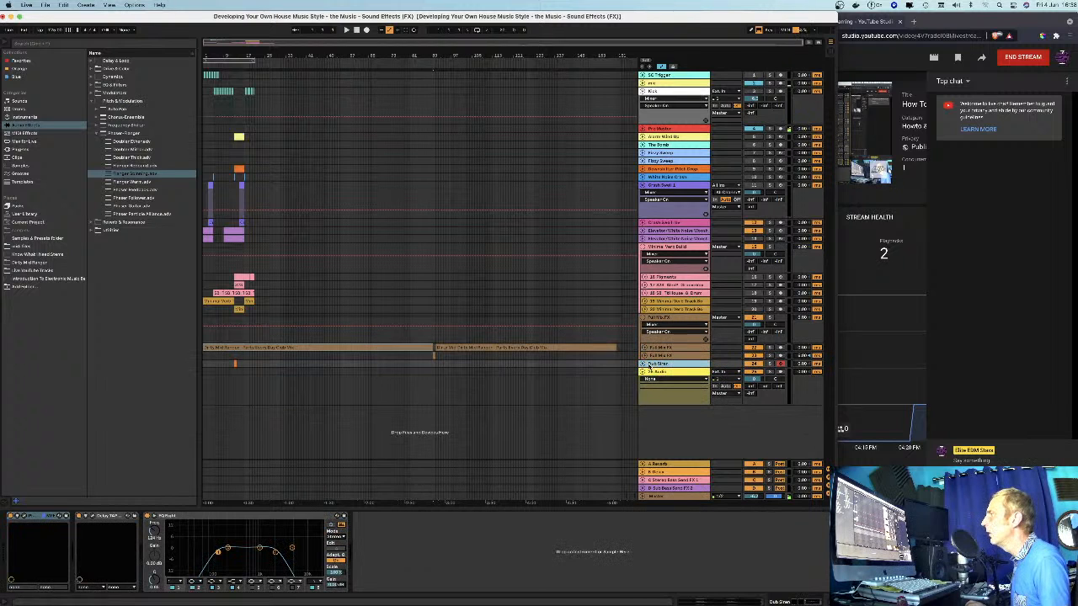
click(644, 364)
click(137, 501)
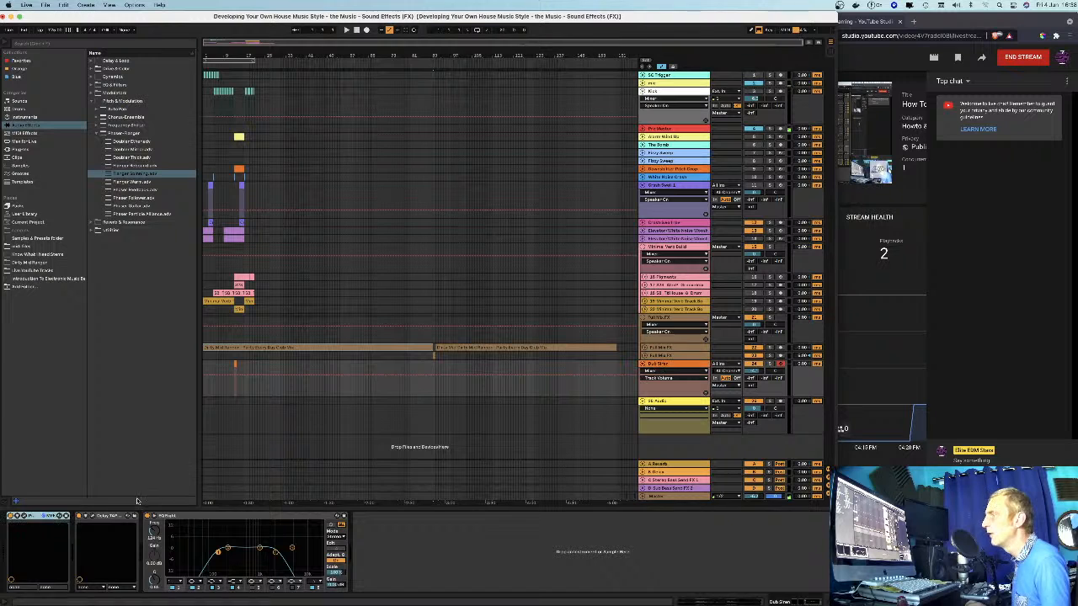
click(32, 515)
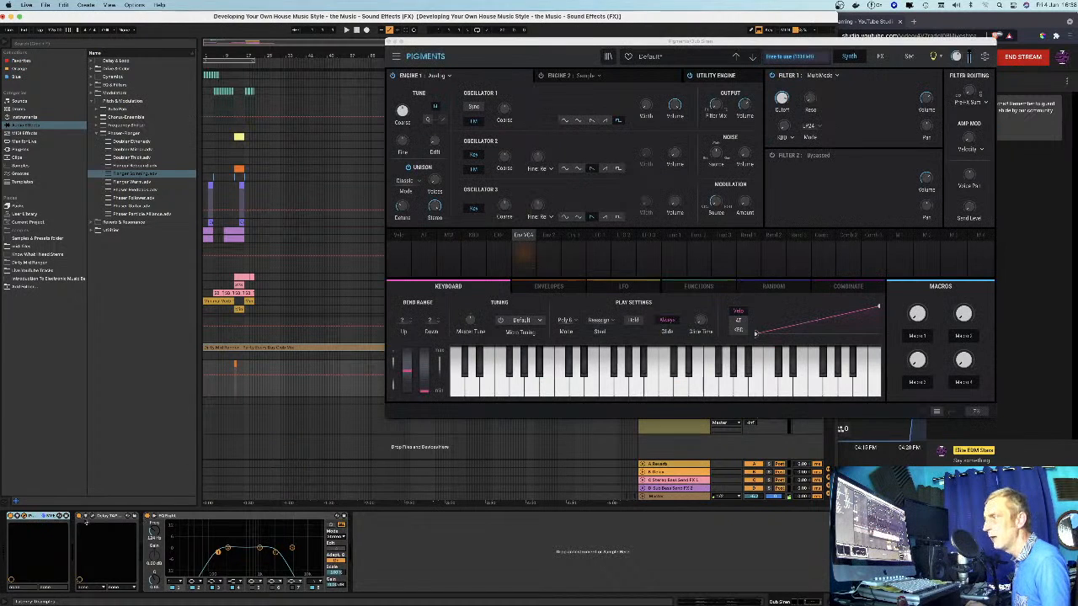
click(91, 515)
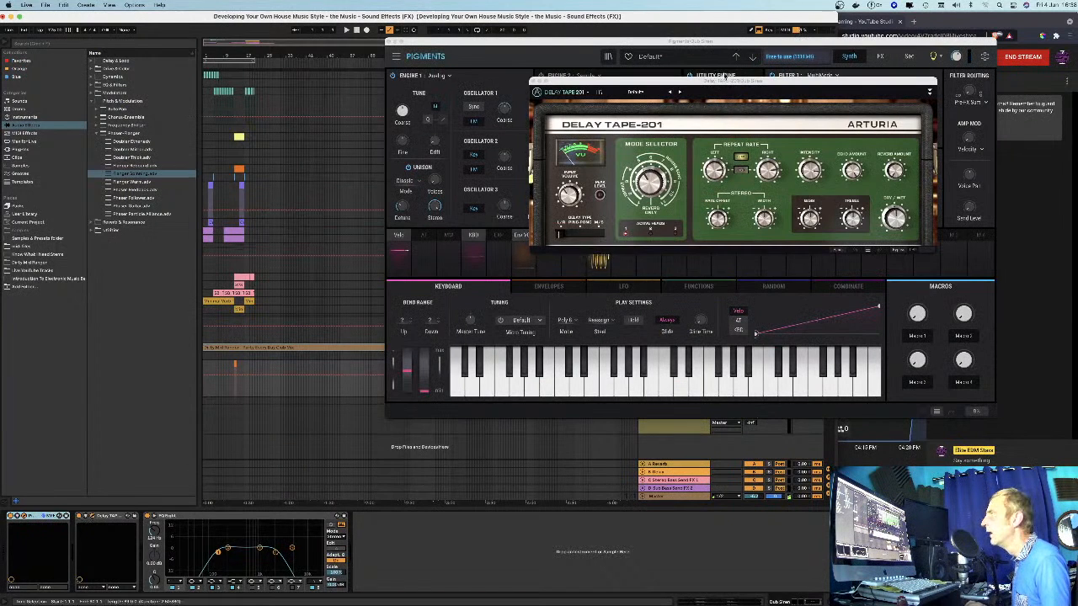
drag(722, 80, 573, 421)
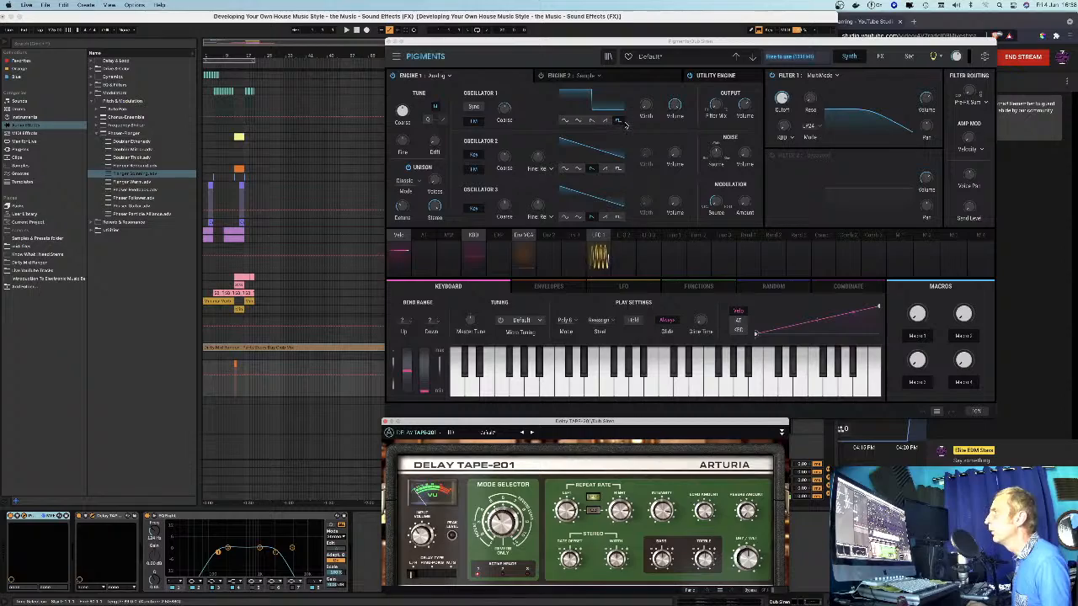
drag(698, 46, 507, 40)
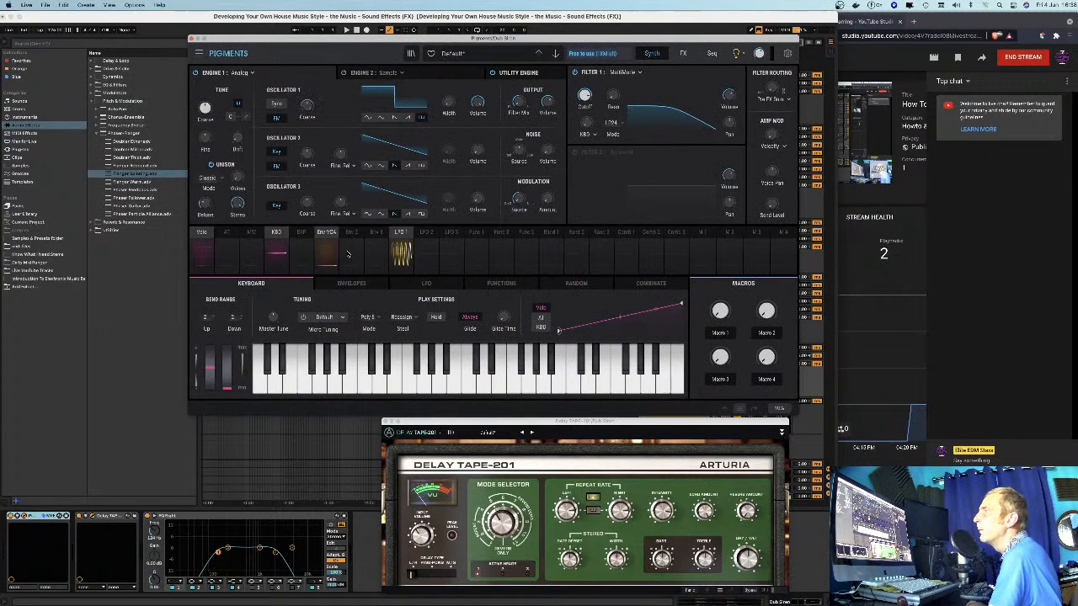
- Examine LFO 1's modulation of Oscillator 1's Coarse tuning in Pigments, and display the synth's envelopes
click(402, 235)
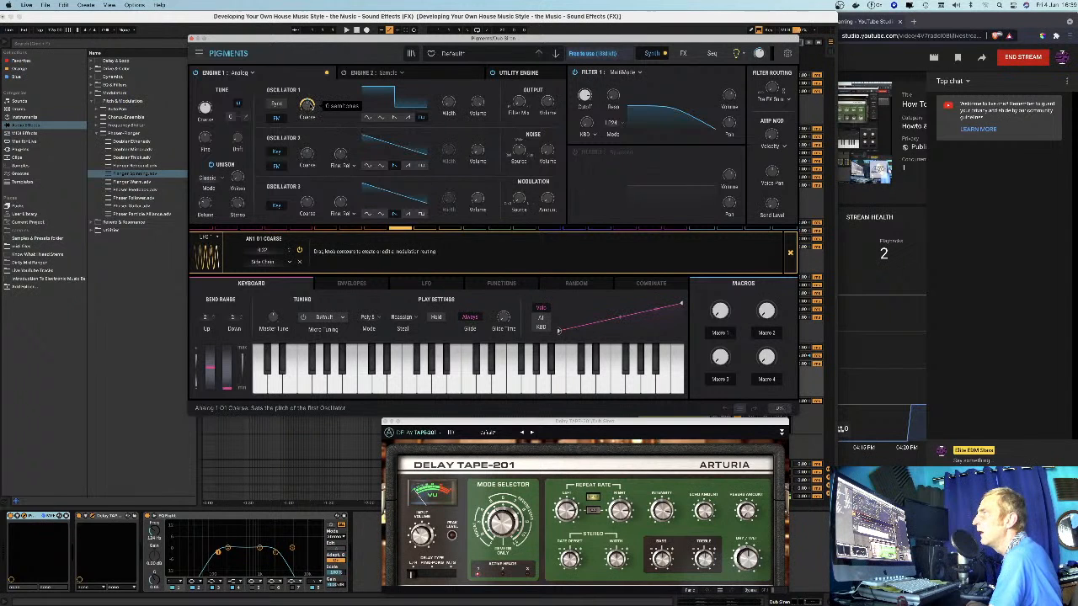
scroll(306, 104, up, 3)
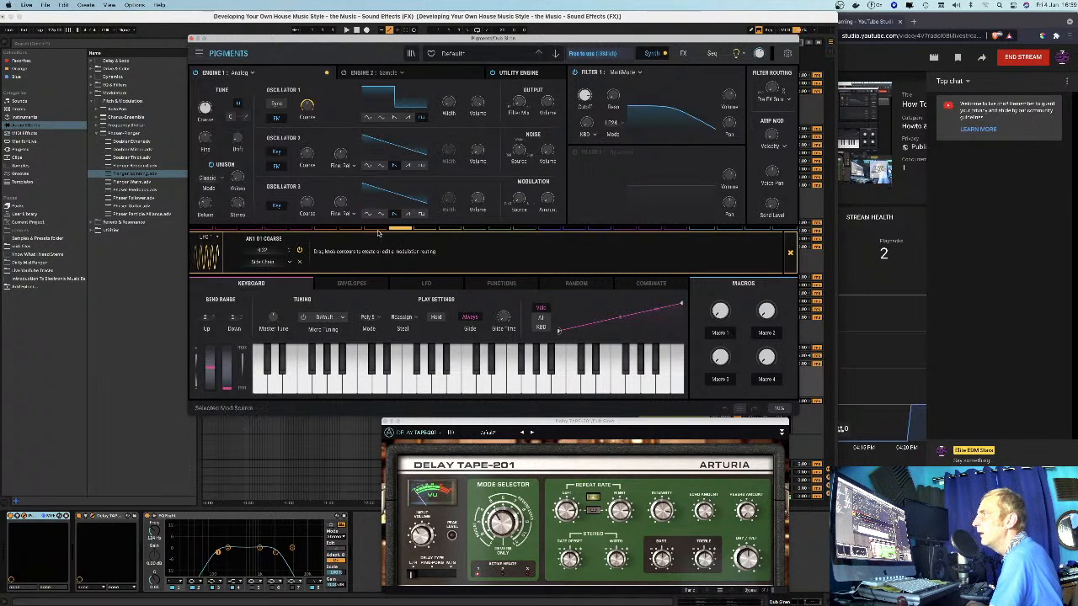
click(357, 282)
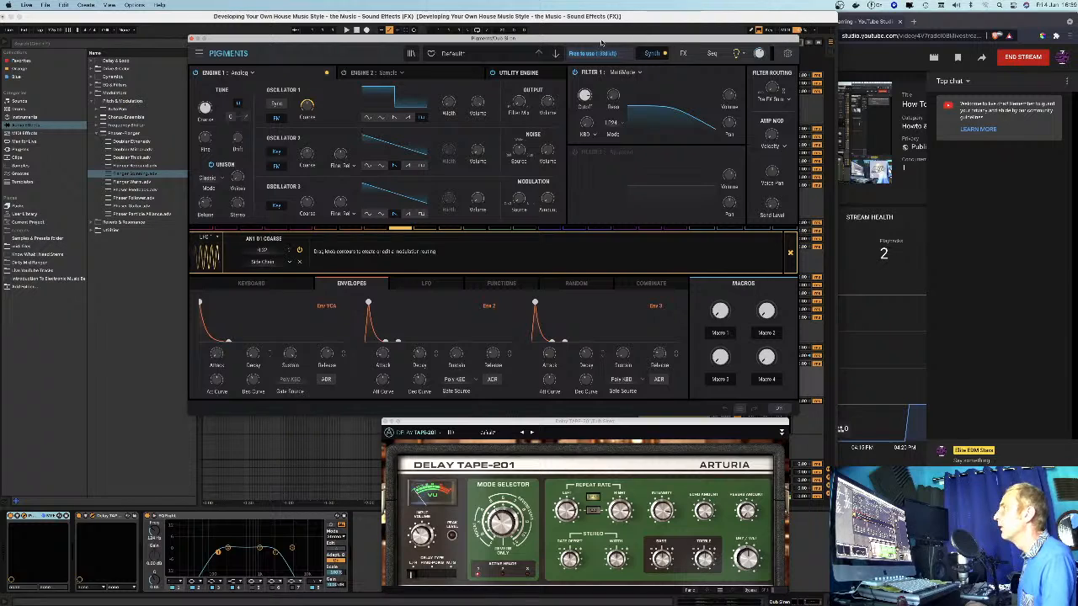
- Reposition the Pigments window to uncover the Dub Siren track, and move the Delay TAPE-201 window up so all its controls show
drag(602, 40, 396, 47)
click(697, 366)
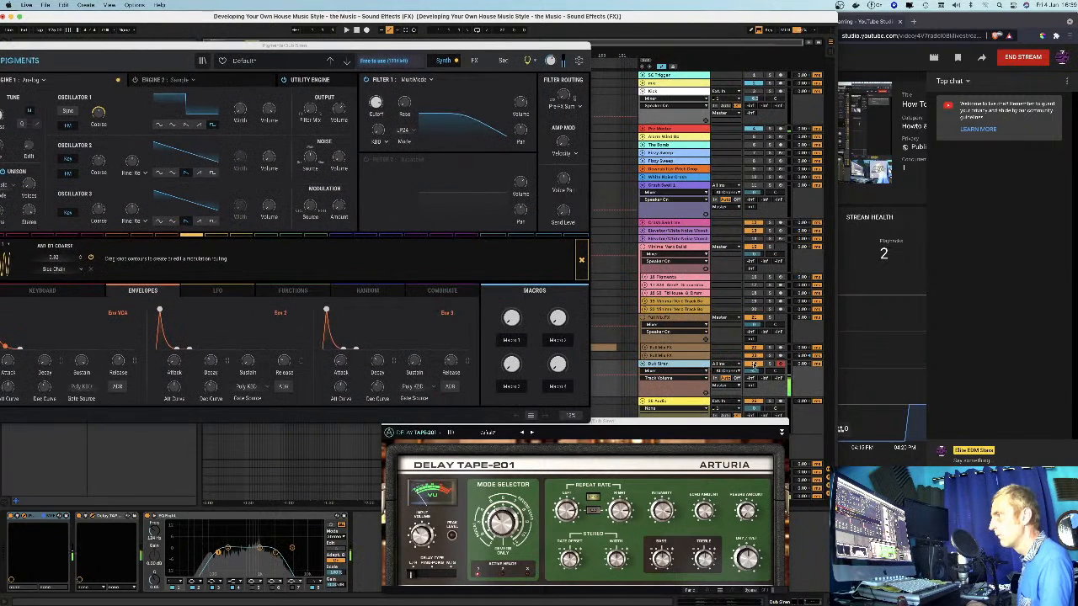
click(625, 420)
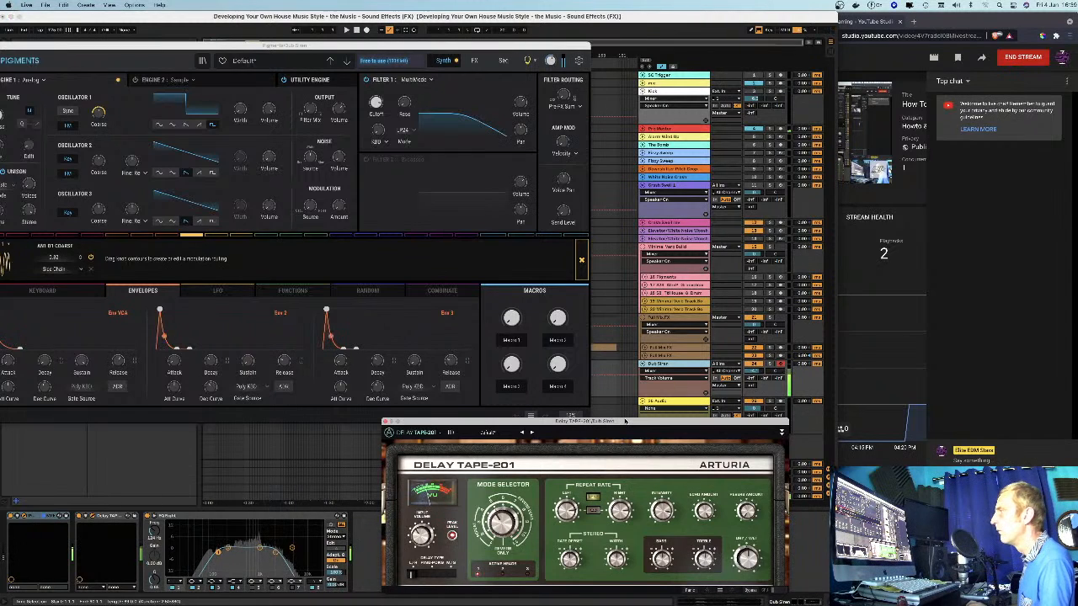
drag(625, 420, 763, 289)
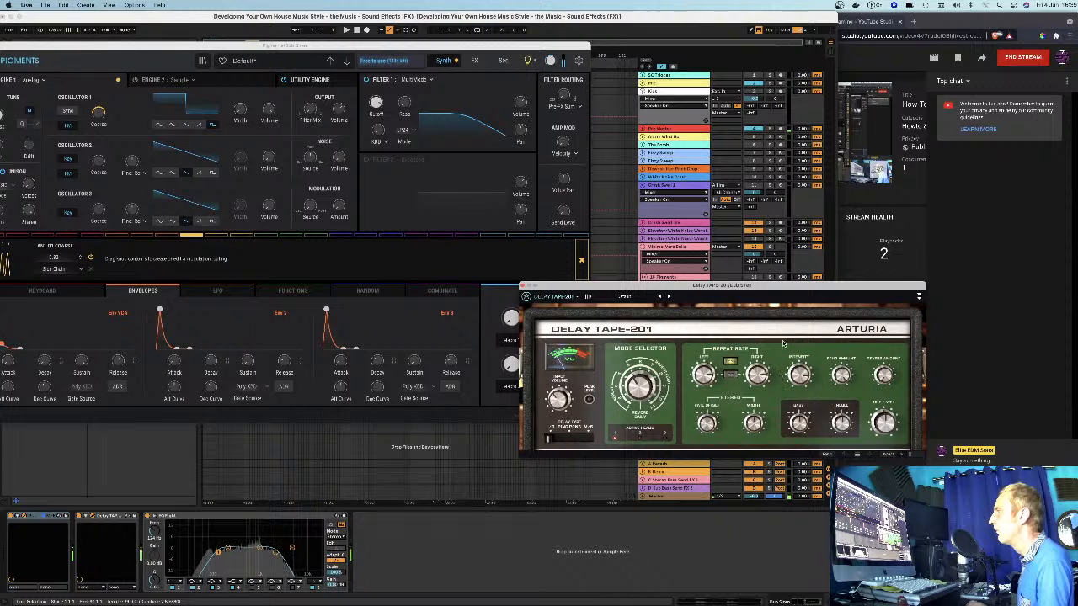
- Reposition the Delay TAPE-201 window lower over the arrangement and expand its advanced section with input equalizer, motor and LFO controls
drag(688, 287, 612, 322)
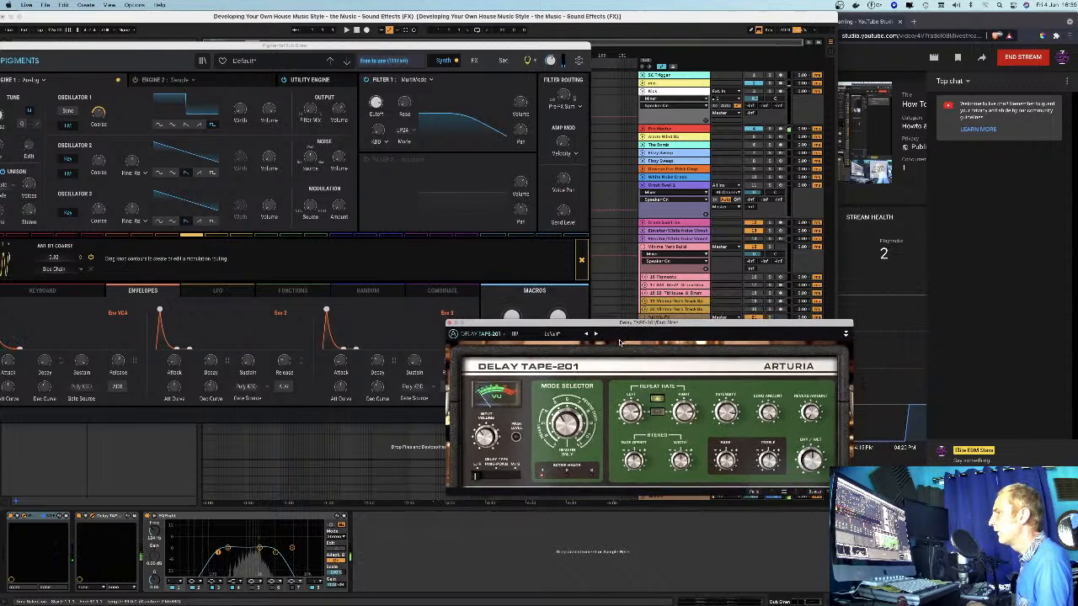
click(845, 333)
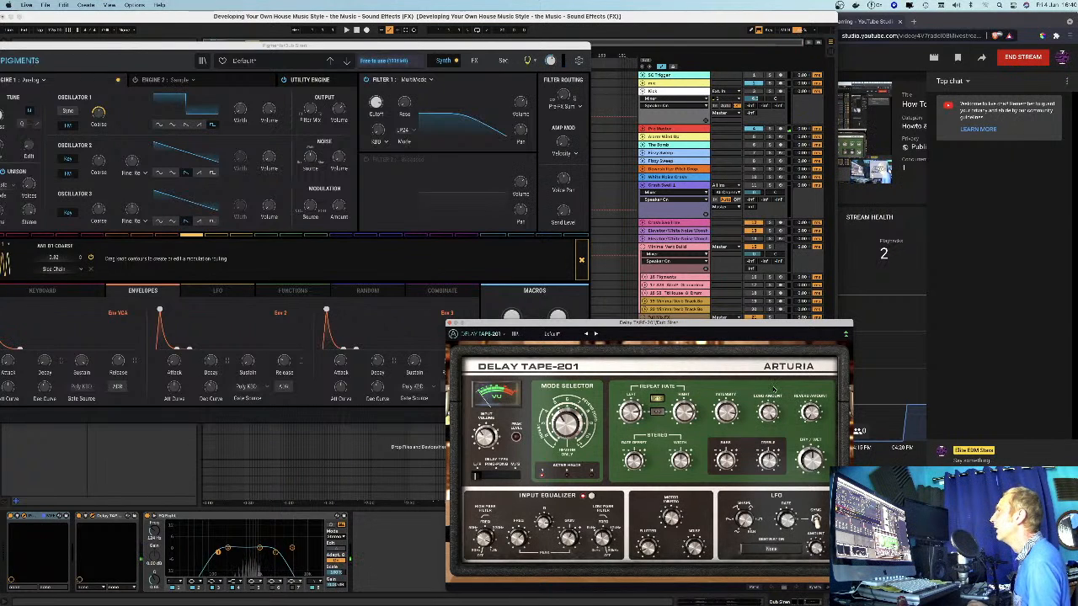
drag(754, 327, 749, 317)
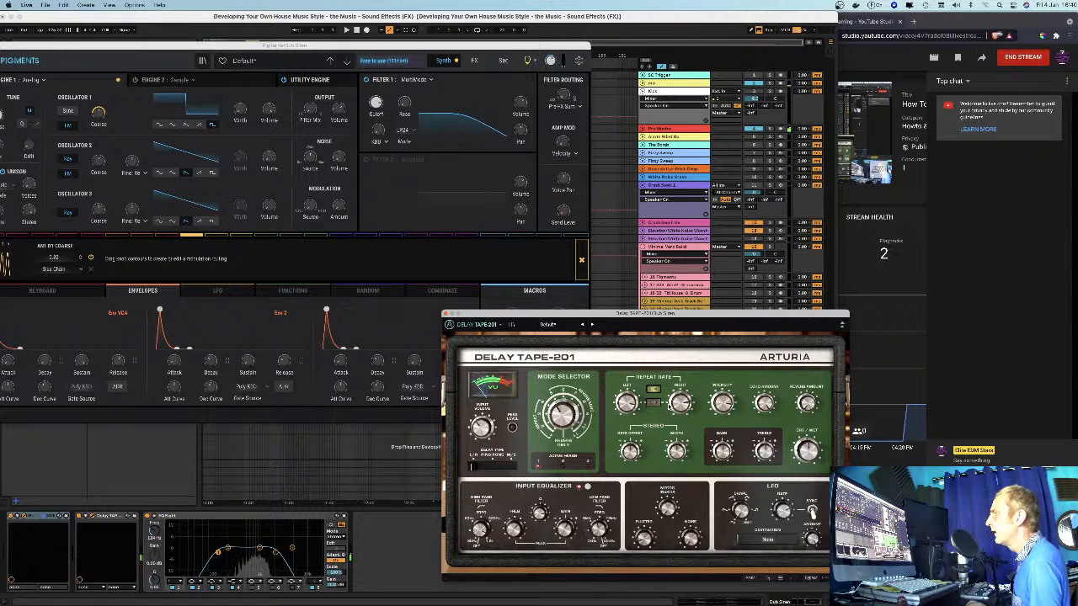
- Examine the tape delay's left and right Repeat Rate knobs, the switch between them, and the Intensity control
mouse_move(687, 406)
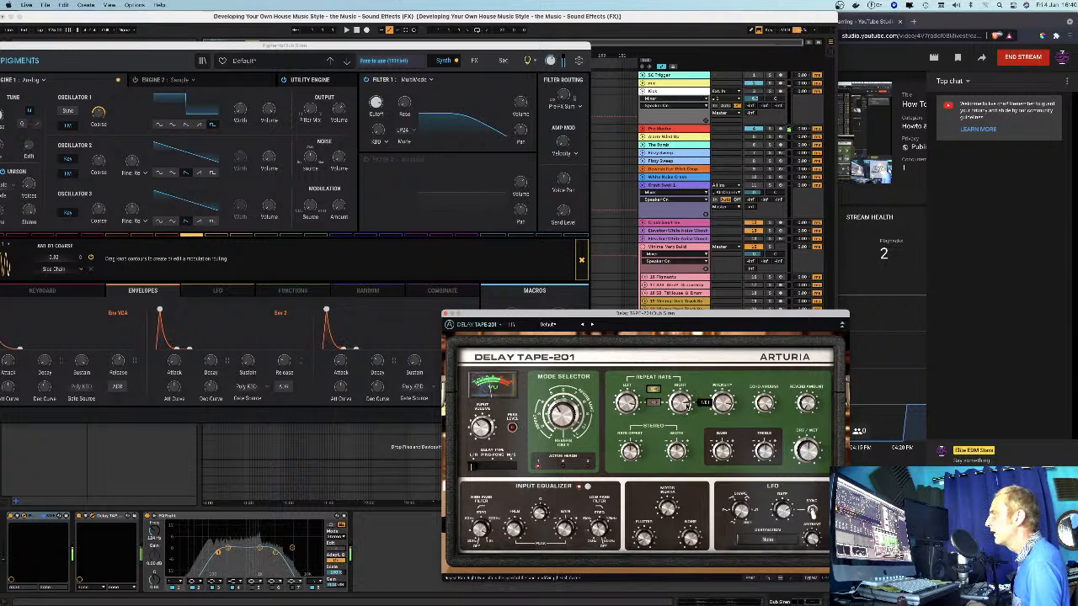
mouse_move(626, 404)
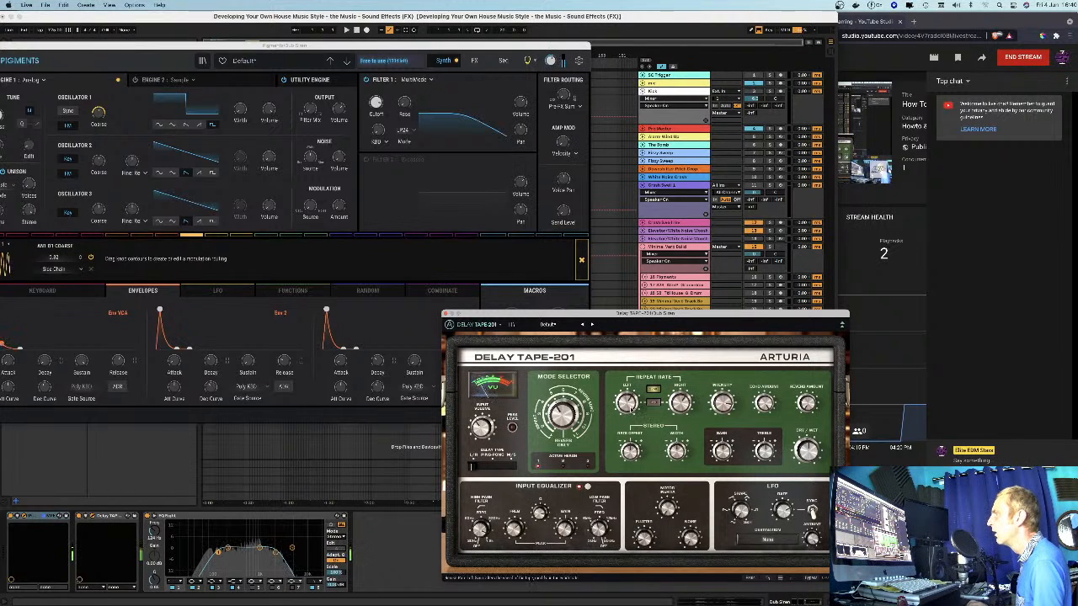
click(653, 390)
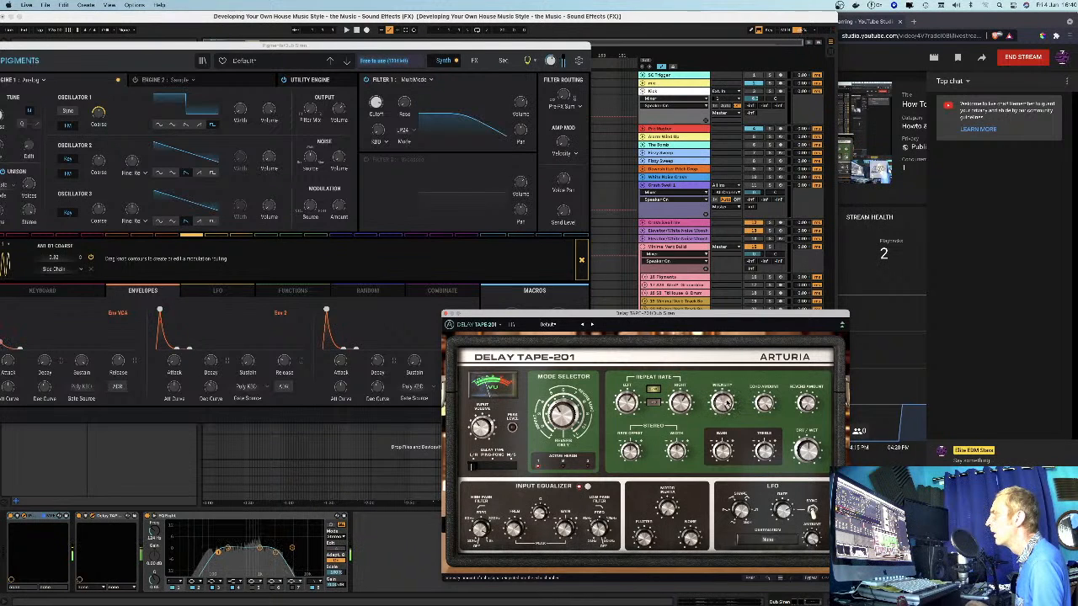
mouse_move(726, 403)
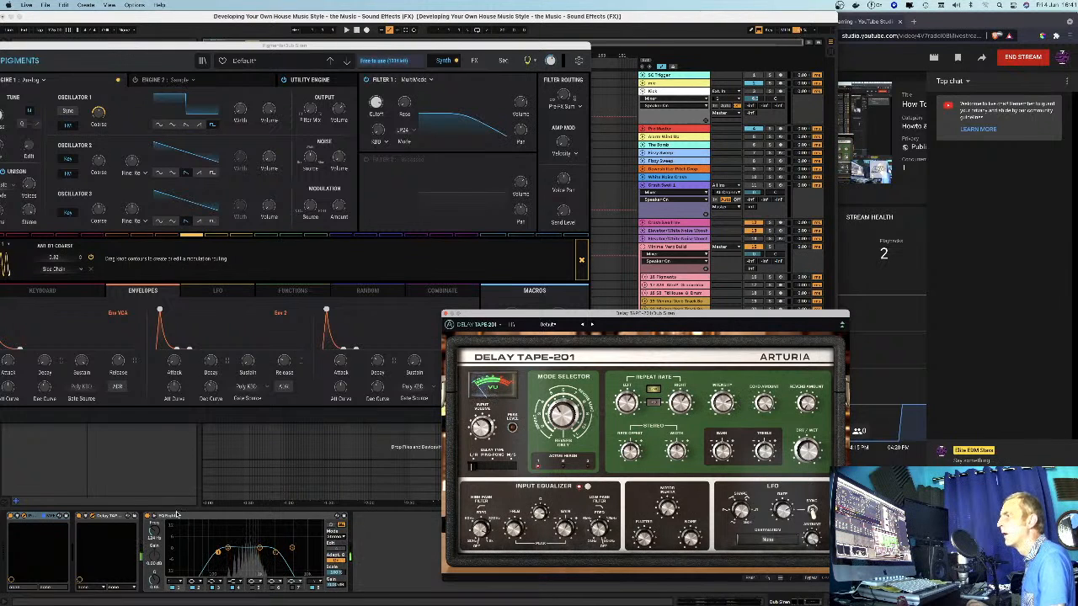
- Compare the dub siren's echoes with EQ Eight bypassed and re-enabled while trying the delay's Intensity, Echo Amount and Repeat Rate controls
click(151, 518)
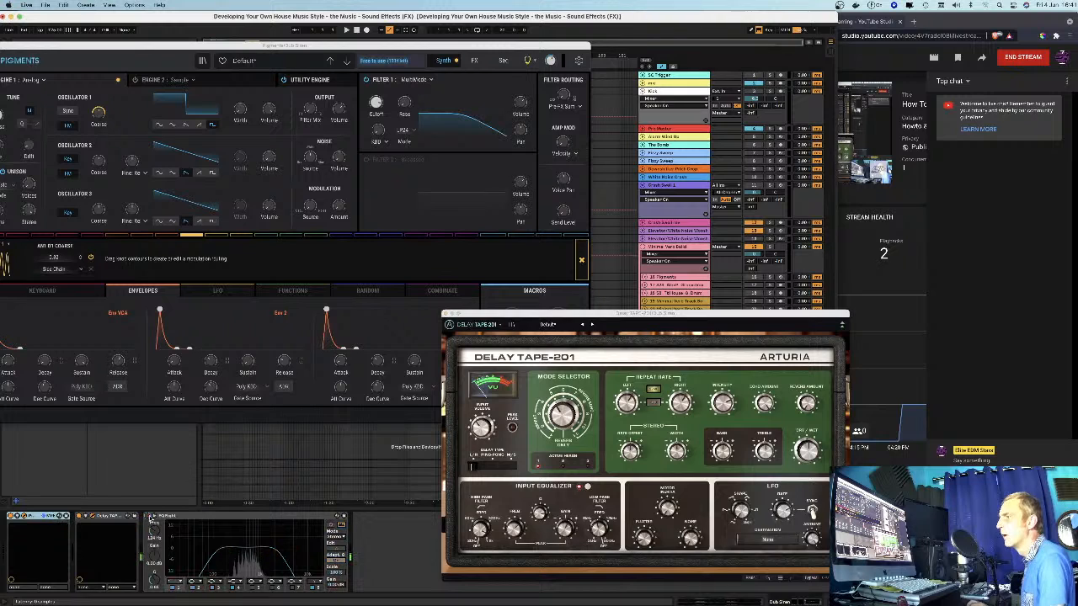
click(729, 405)
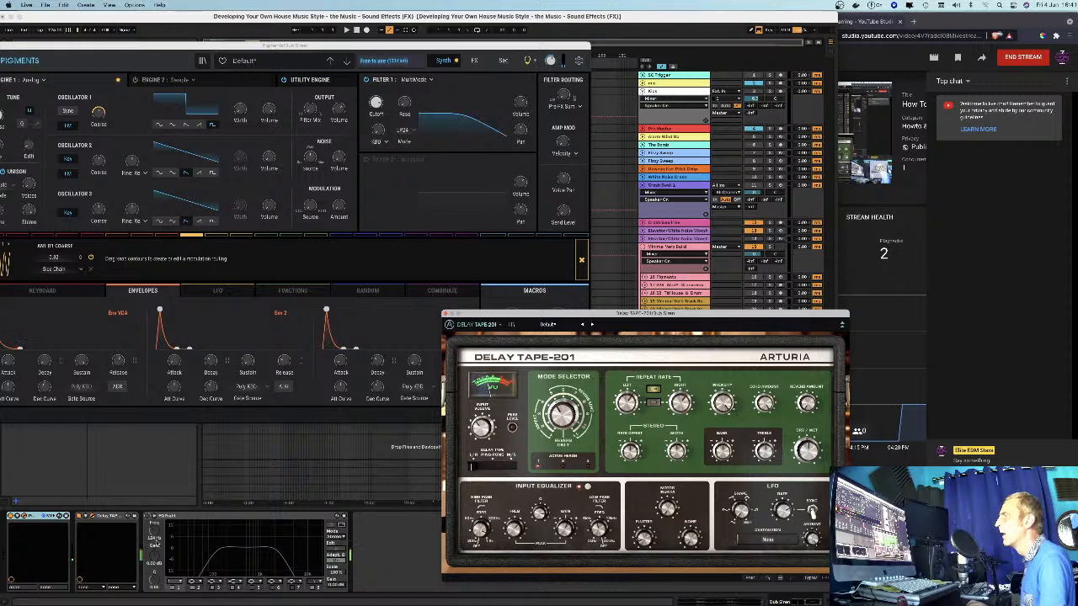
click(149, 516)
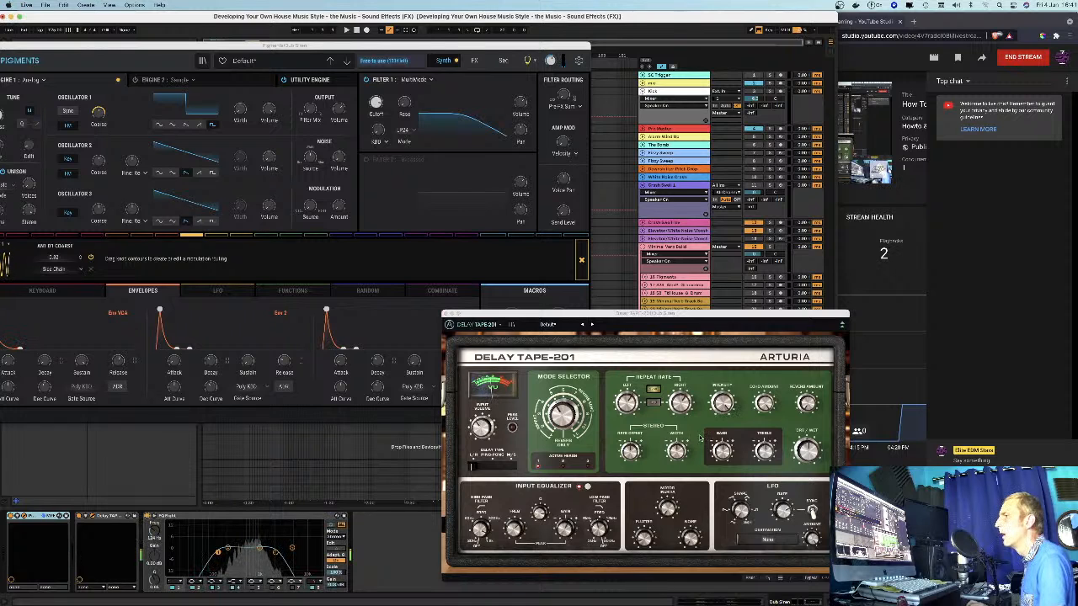
click(762, 403)
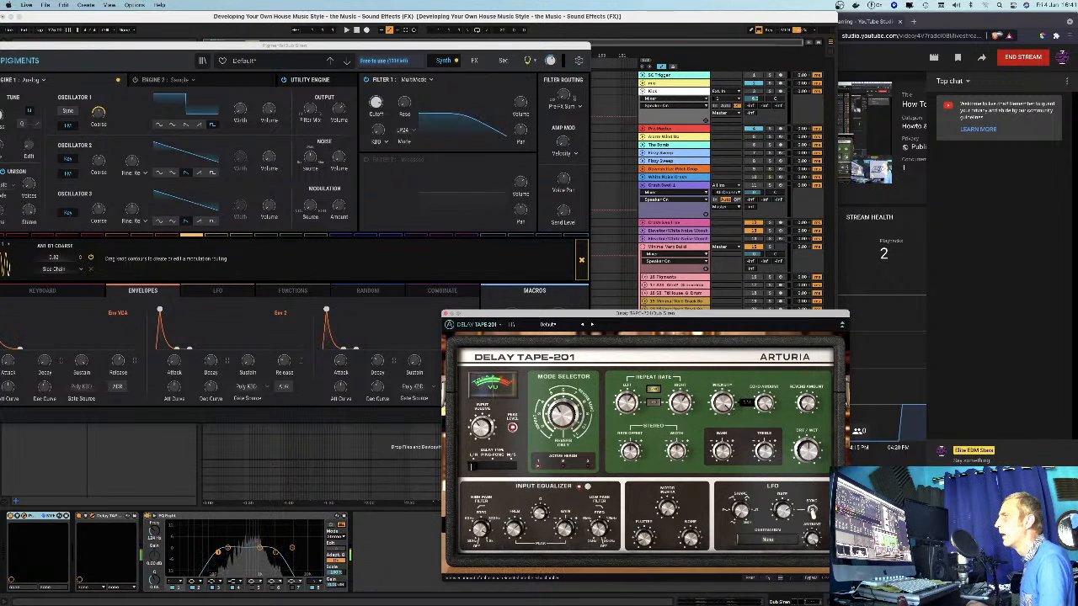
mouse_move(627, 402)
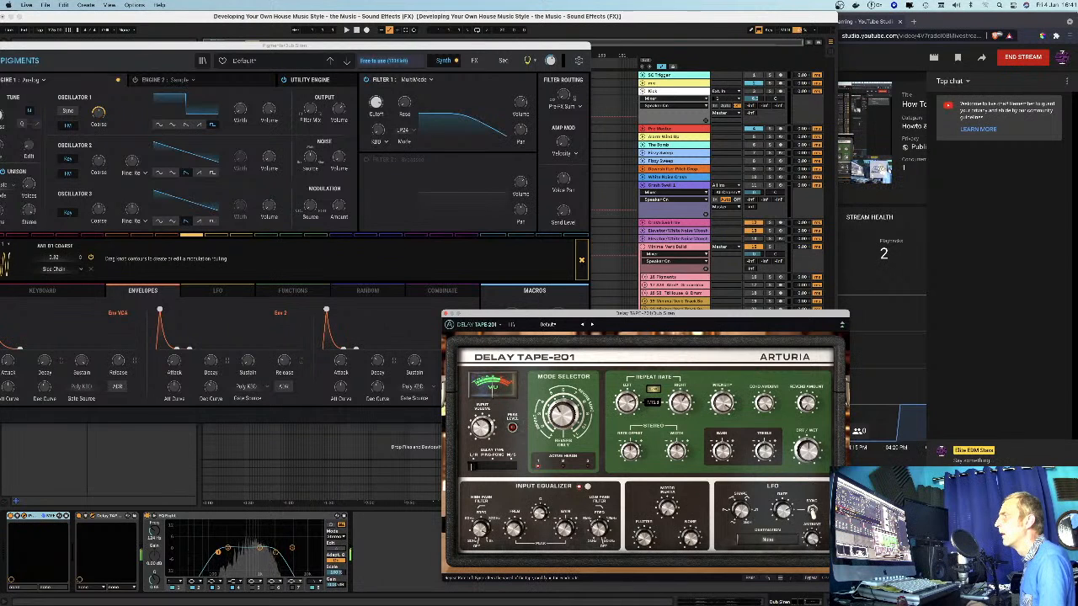
mouse_move(681, 402)
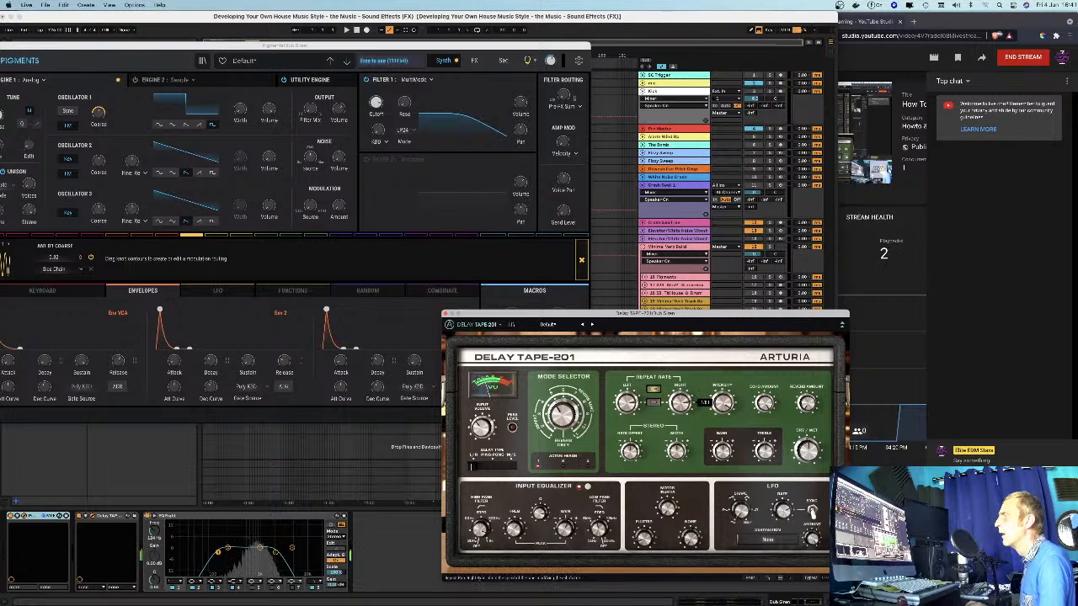
mouse_move(723, 403)
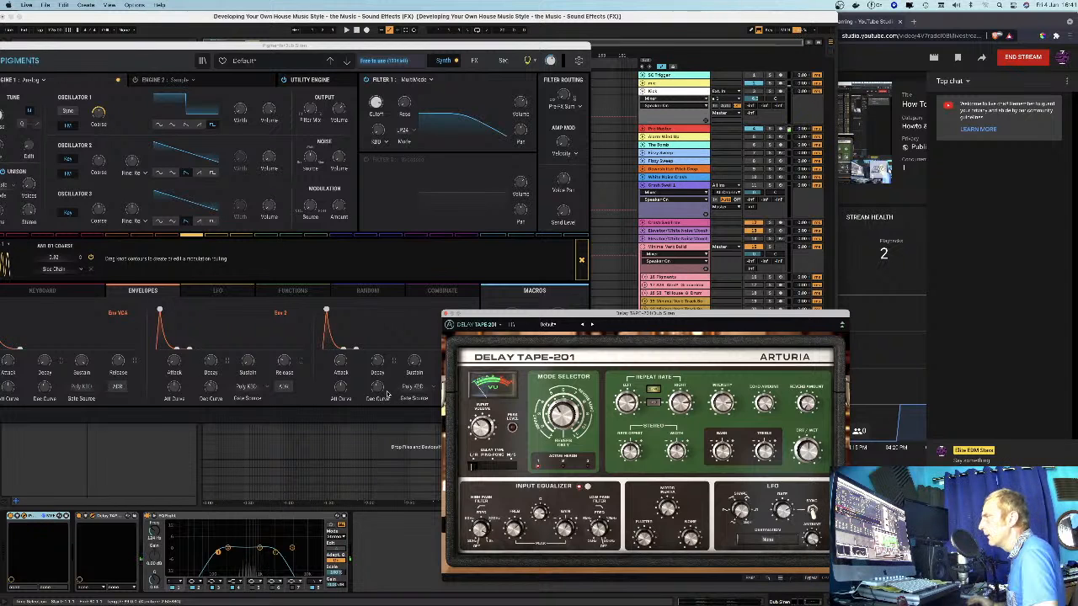
- Close the Delay TAPE-201 and Pigments windows to uncover the whole arrangement
click(447, 314)
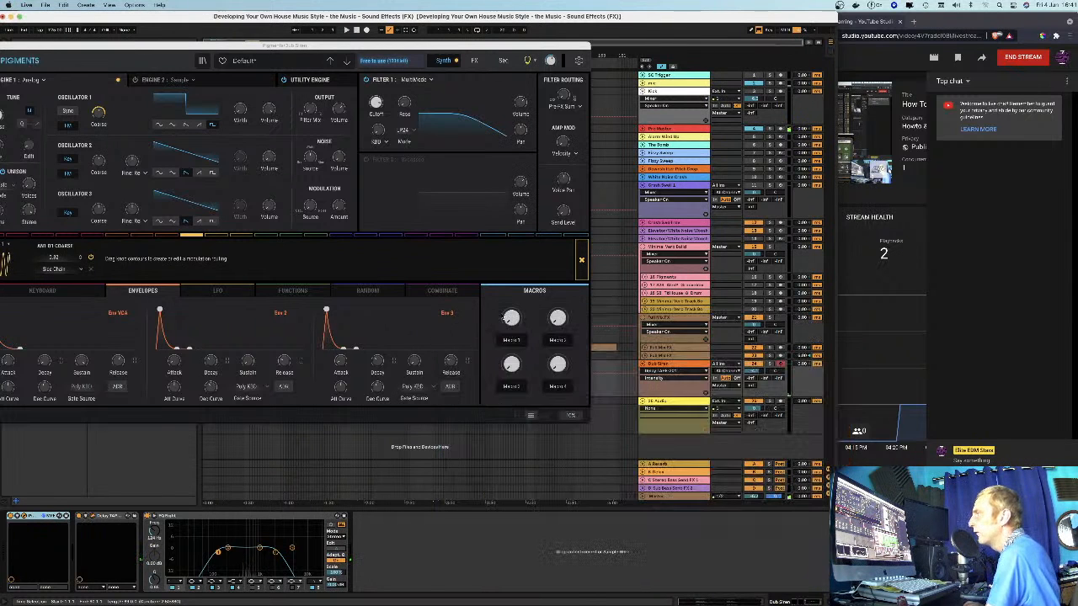
drag(108, 50, 287, 134)
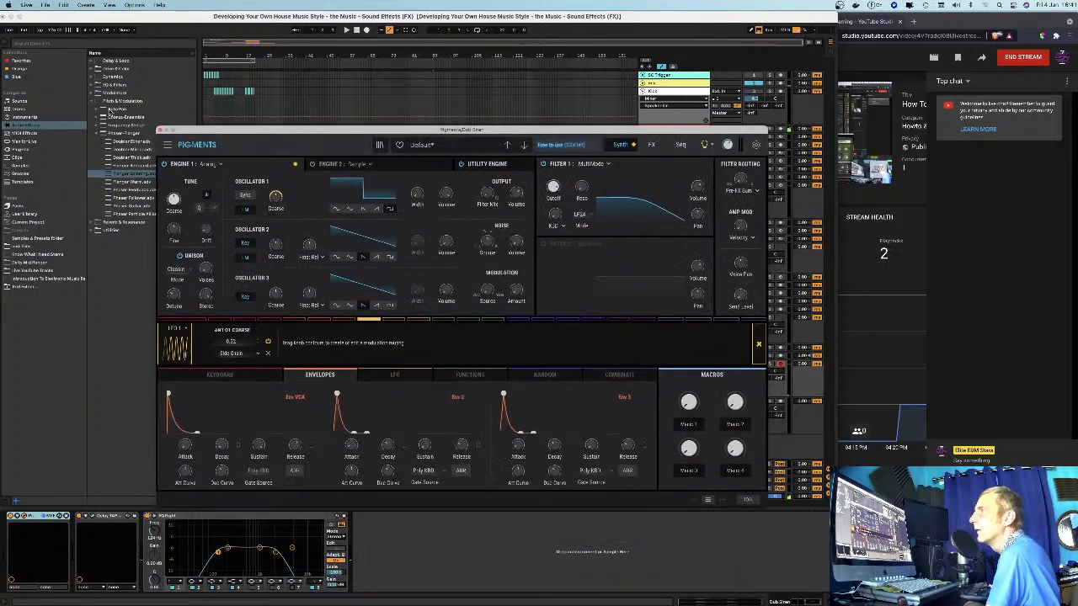
click(160, 132)
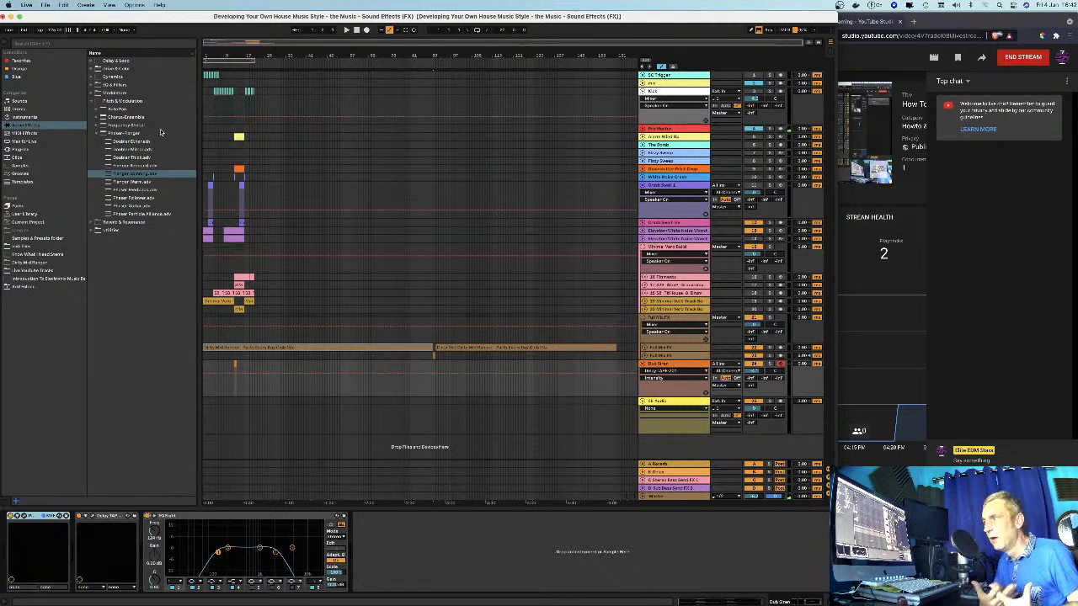
- Display the TriHouse drum loop clip's warp settings and look through its Preserve and warp mode options, keeping Beats mode
double_click(231, 292)
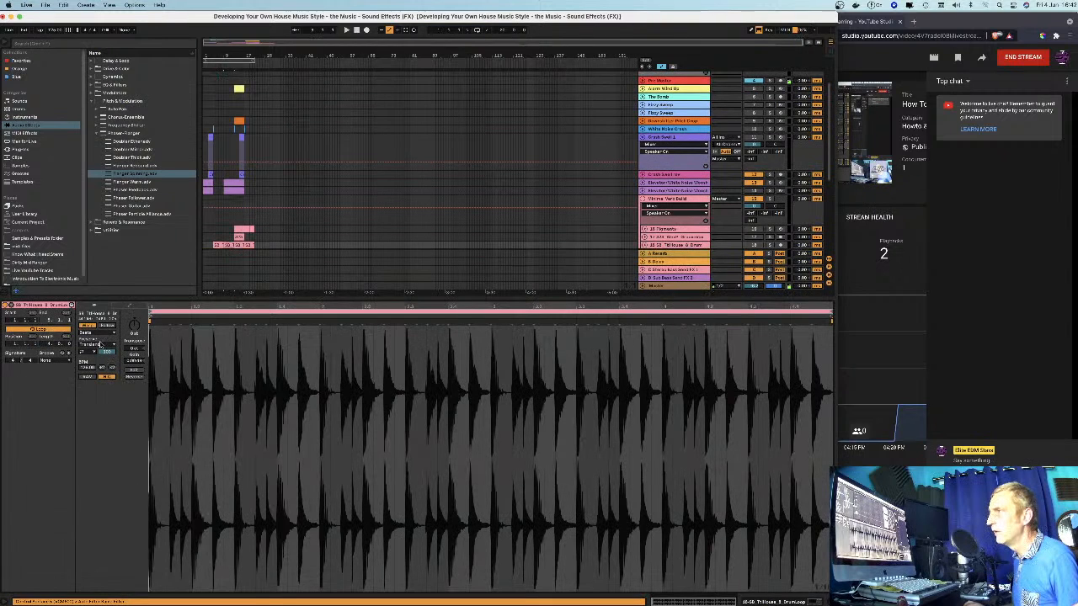
click(103, 344)
click(97, 389)
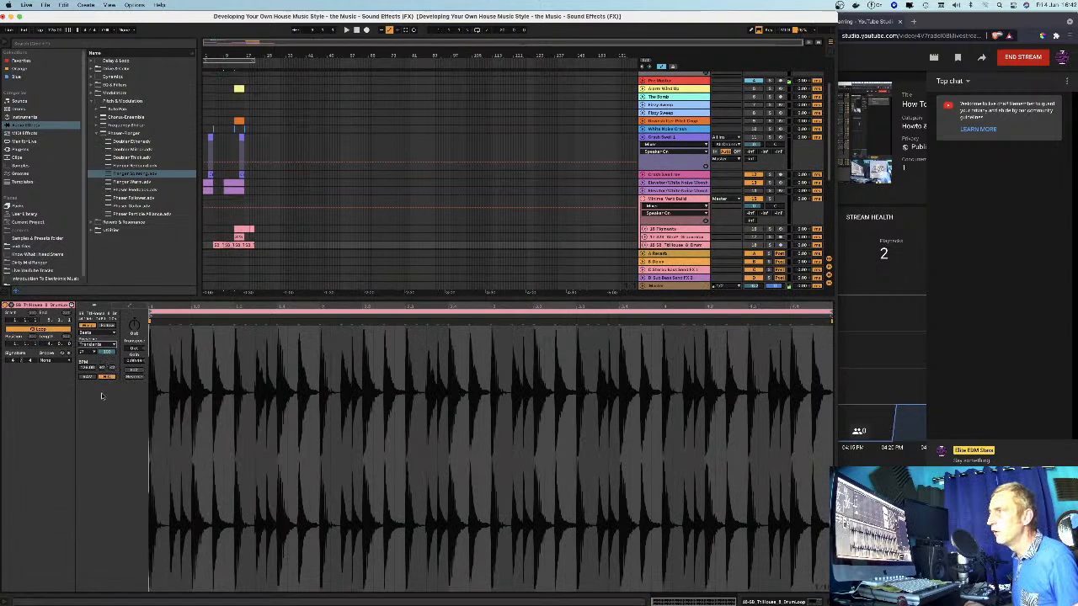
click(101, 335)
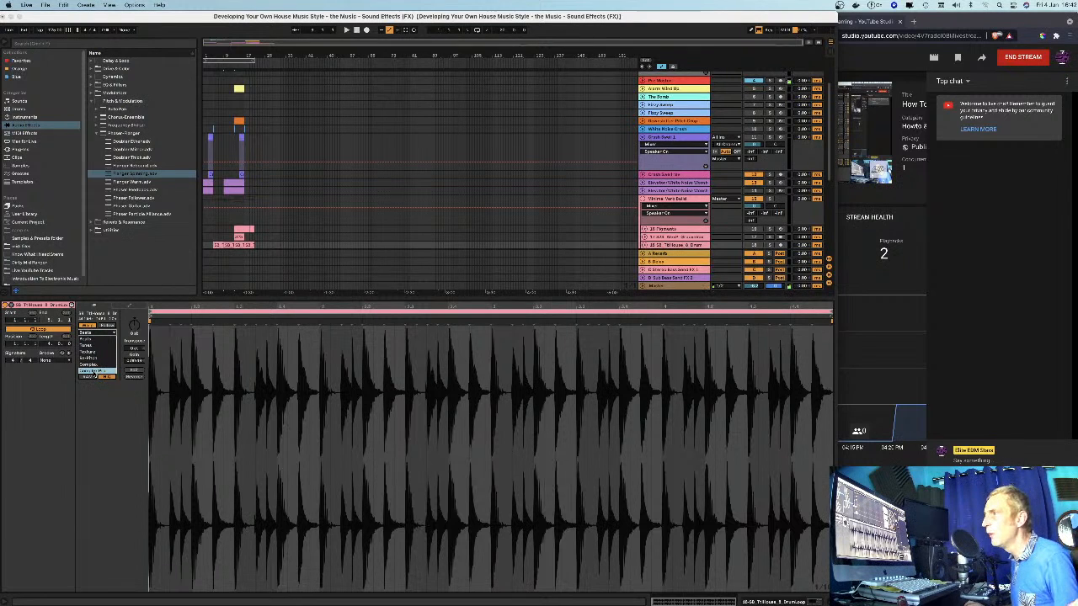
click(94, 339)
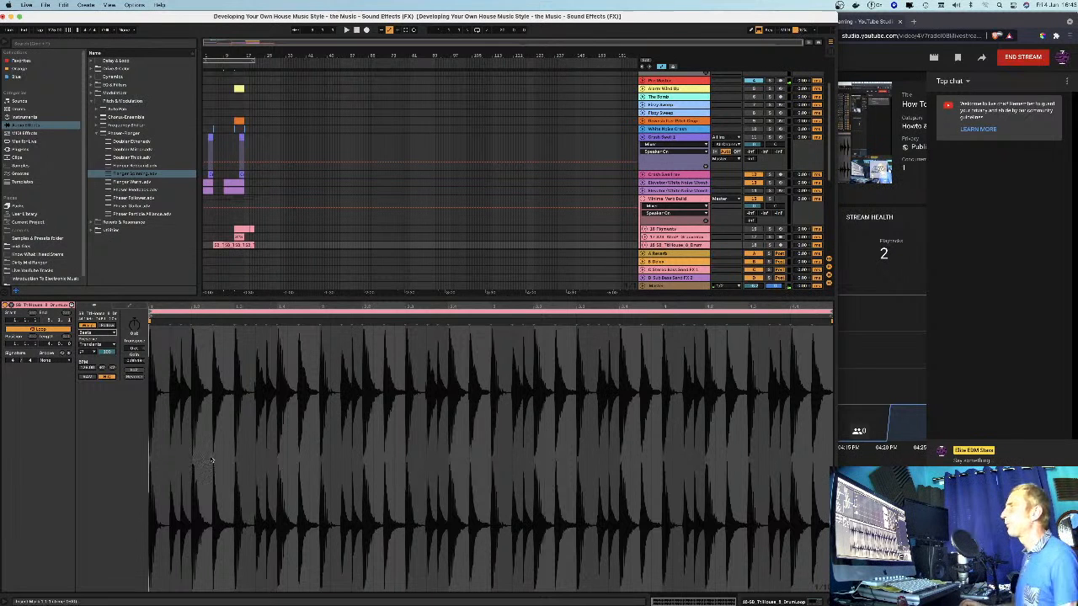
- Switch to YouTube Studio in the browser and request the end of the live stream
click(560, 87)
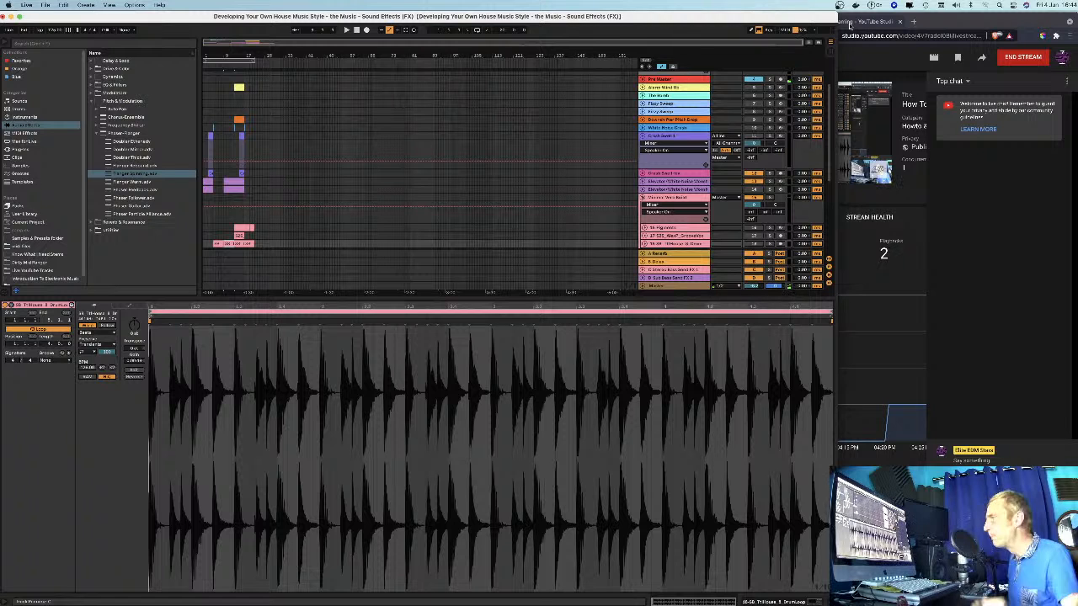
click(1020, 198)
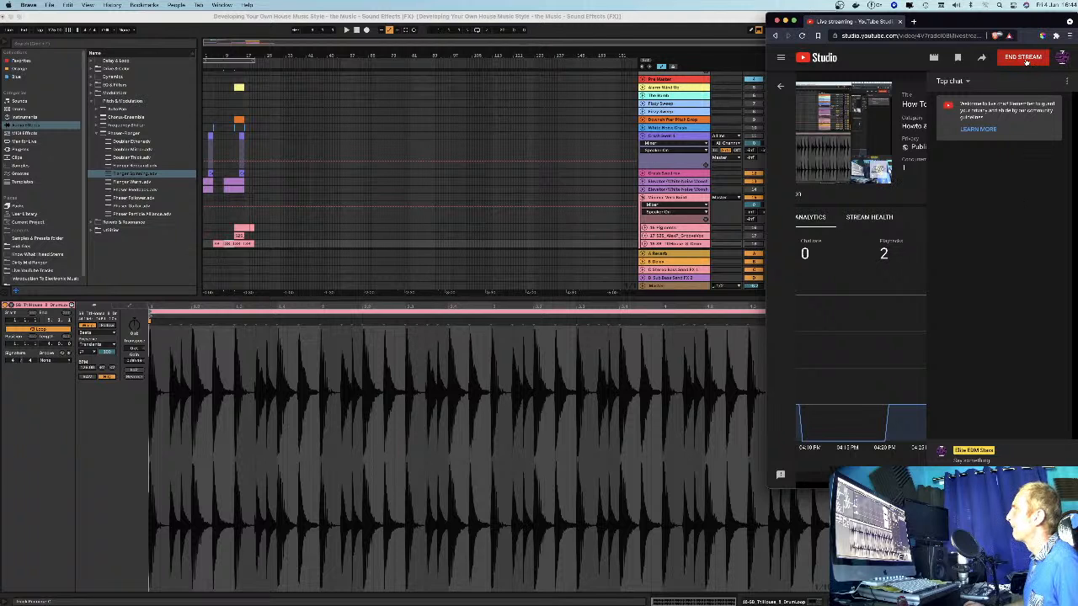
click(1025, 61)
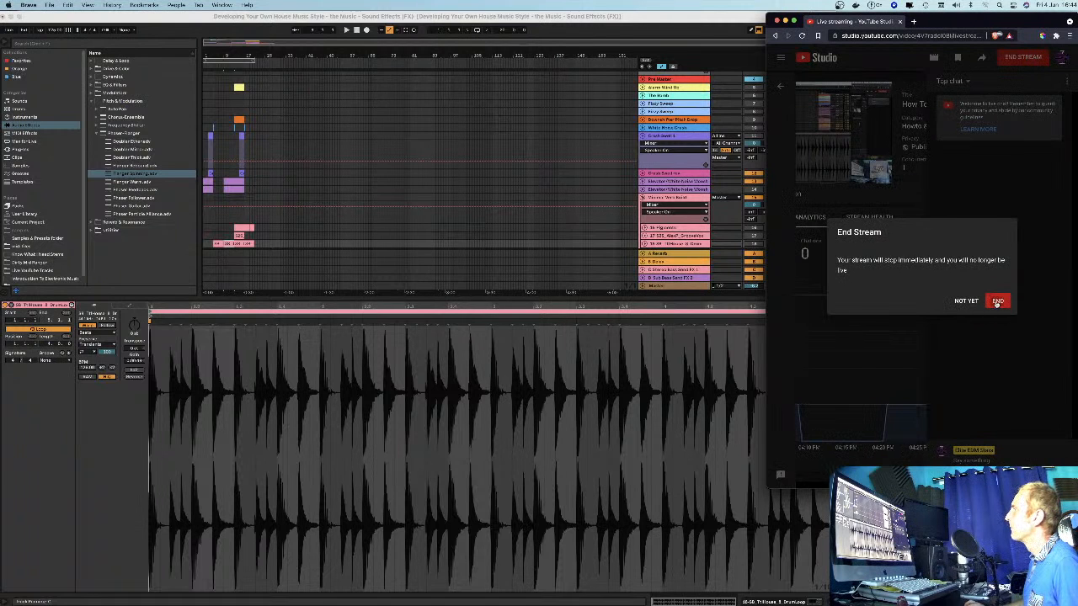